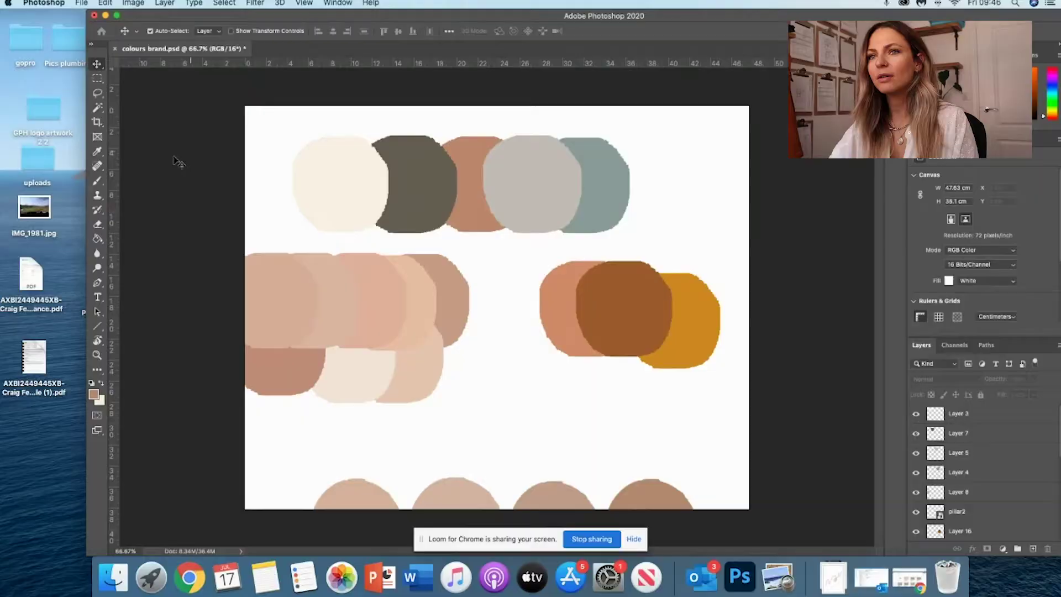
- Create a new 1080 × 1350 px document with Background Contents set to the cream Background Color
drag(561, 17, 509, 18)
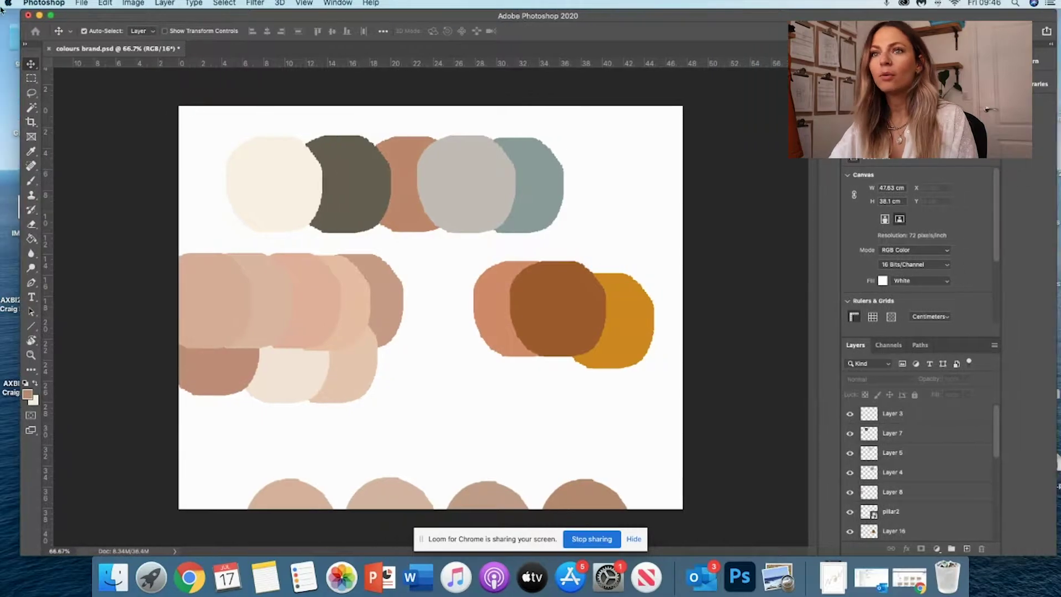
click(72, 5)
click(83, 15)
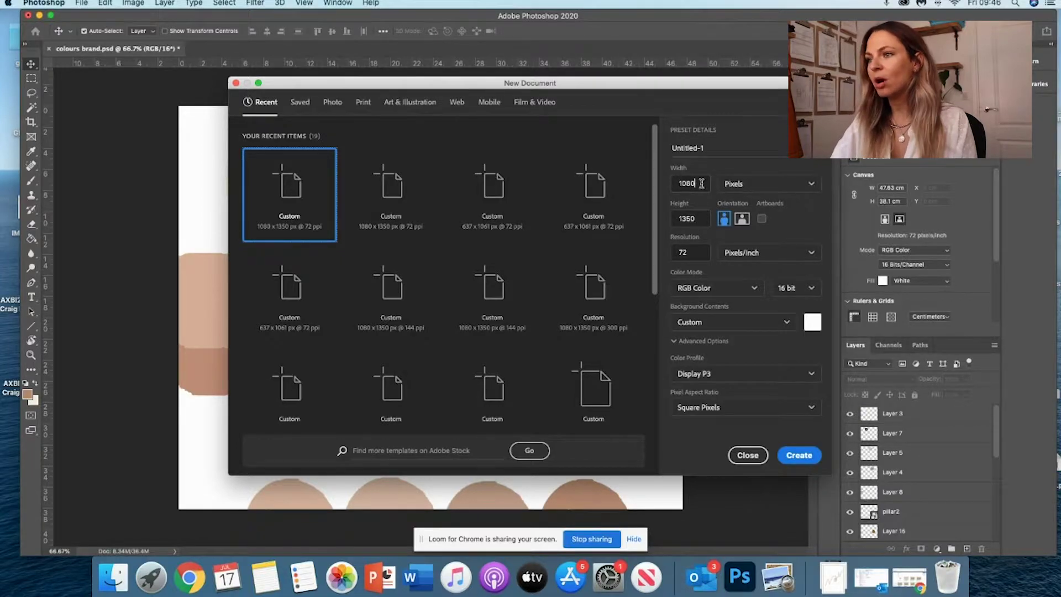
click(695, 218)
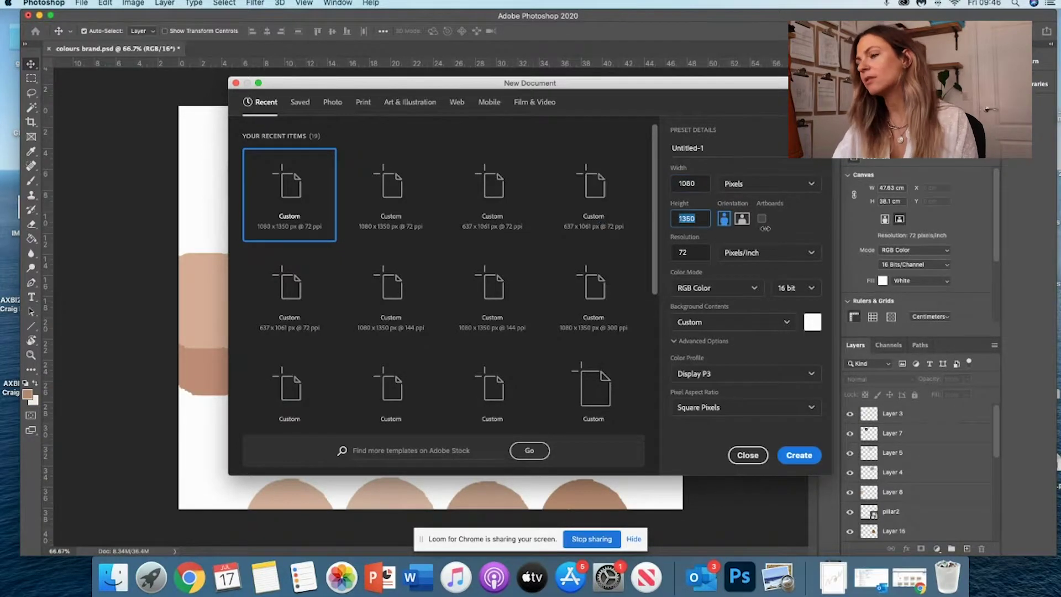
click(809, 229)
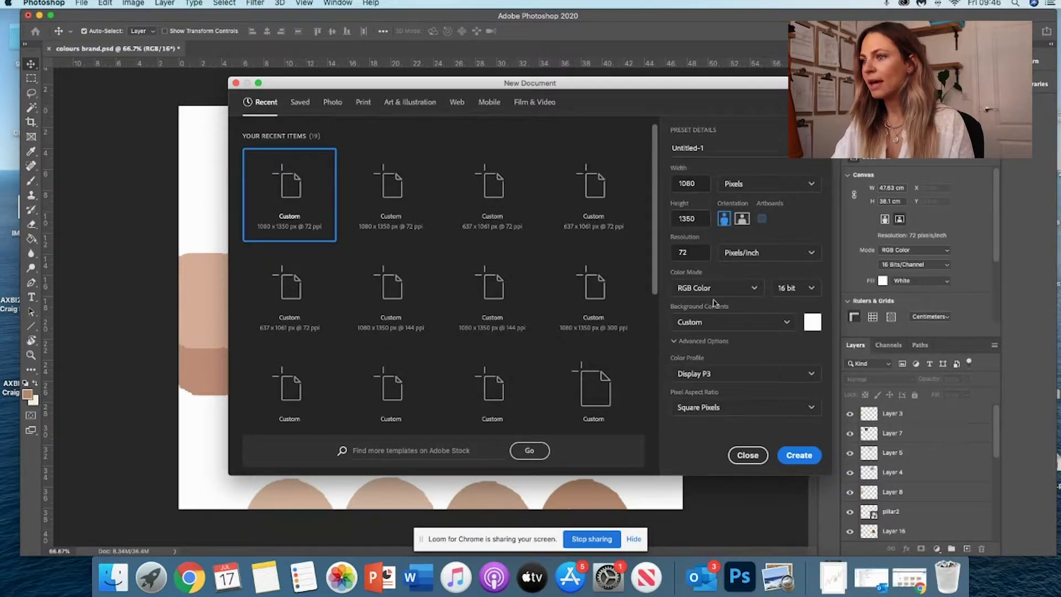
click(787, 325)
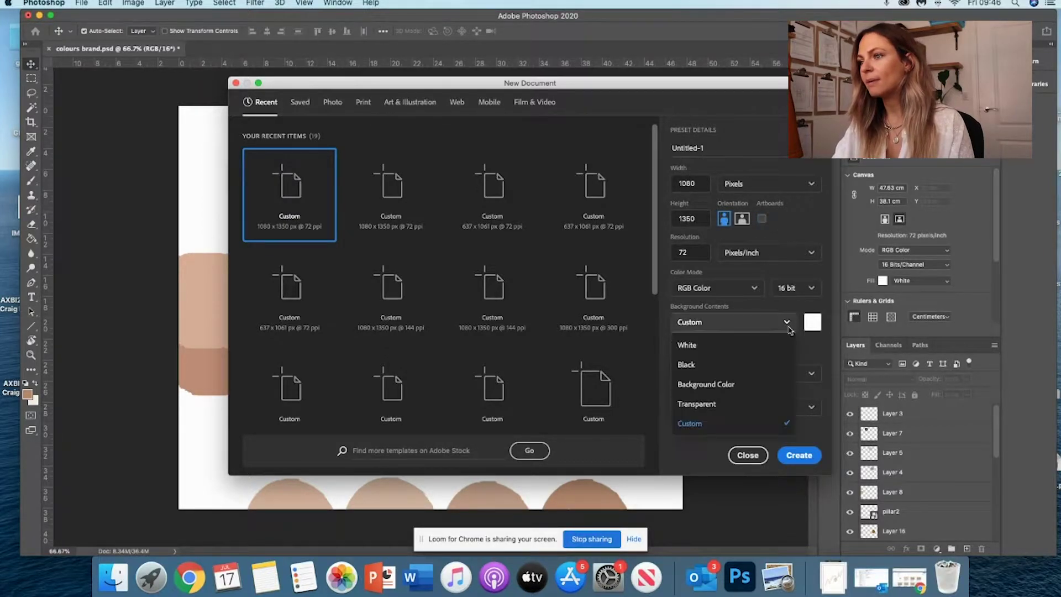
click(709, 388)
click(795, 457)
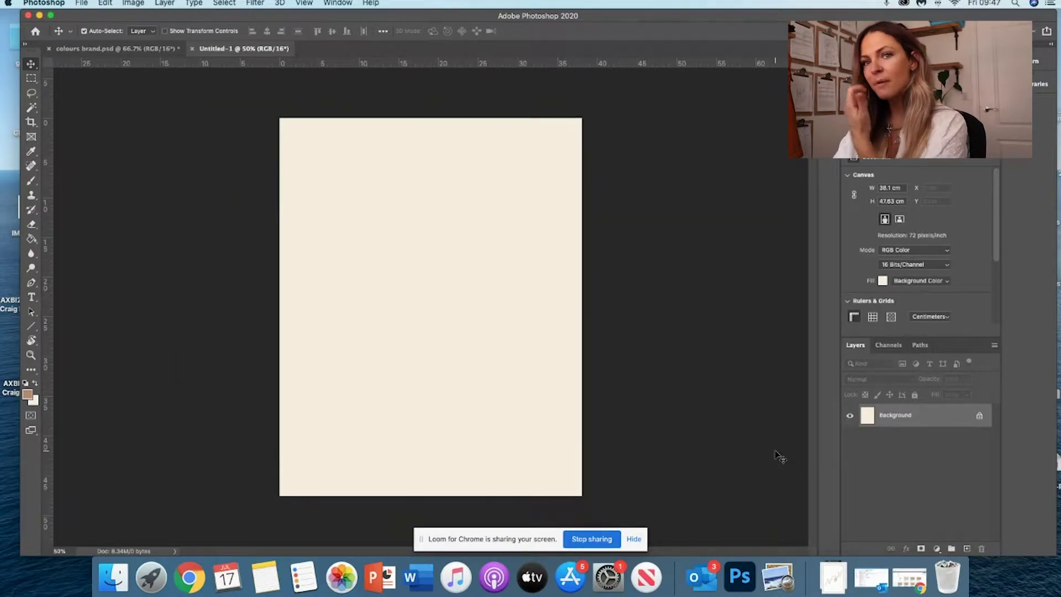
- Add the heading text 'How to use photoshop' in a text box near the top of the page
key(t)
drag(311, 175, 533, 219)
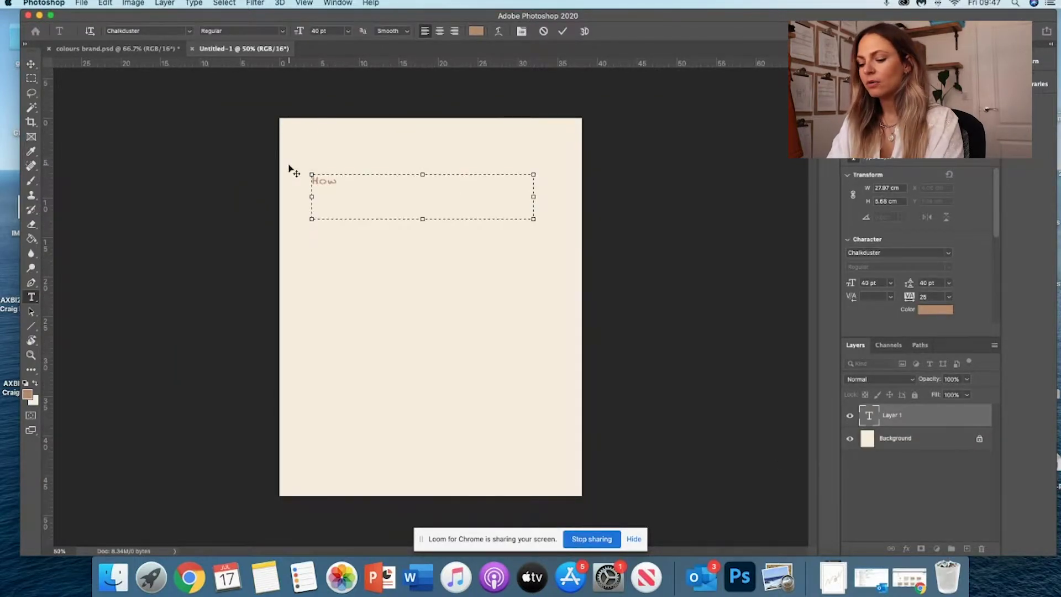
text(How to use phot)
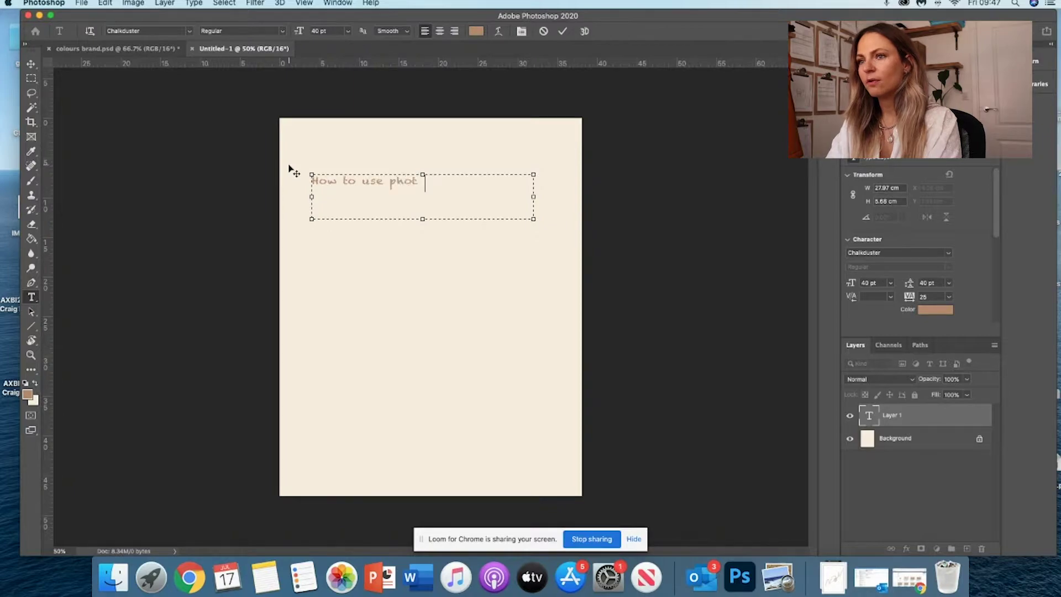
text(oshop)
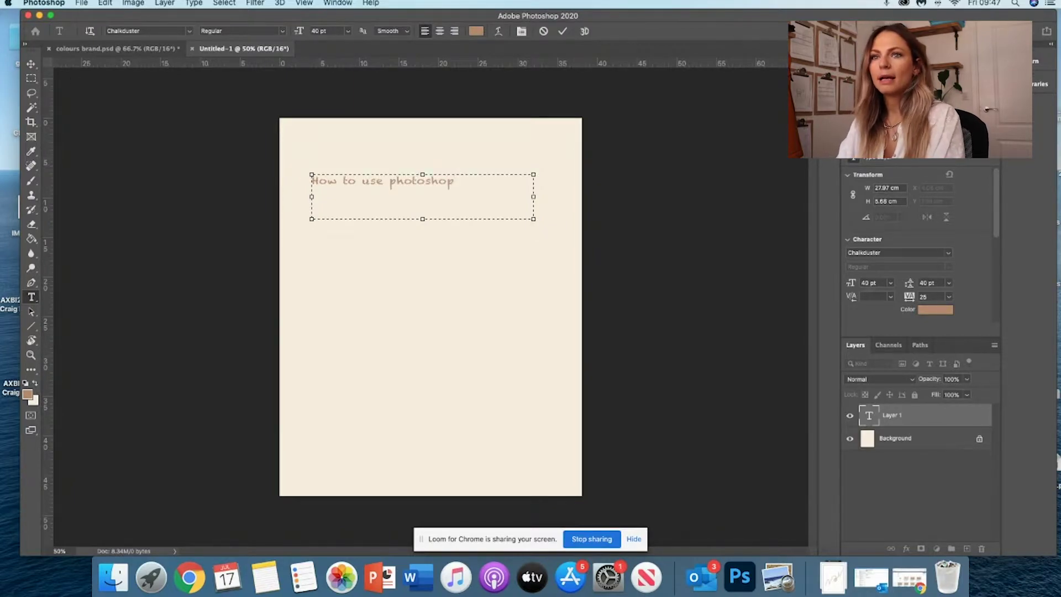
click(31, 63)
- Drag the heading down into place in the upper middle of the page
drag(381, 183, 395, 202)
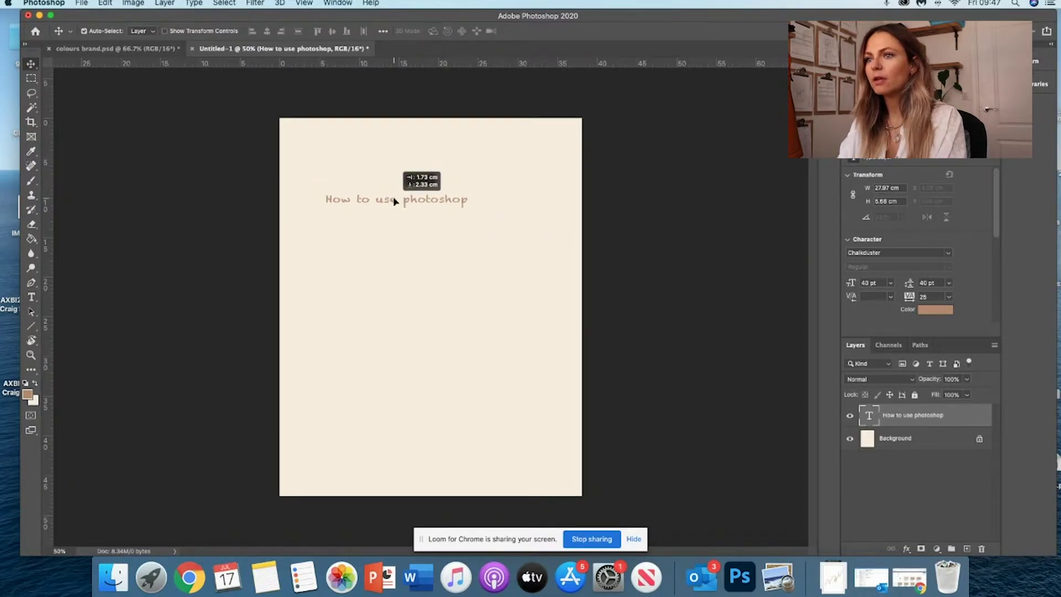
click(473, 259)
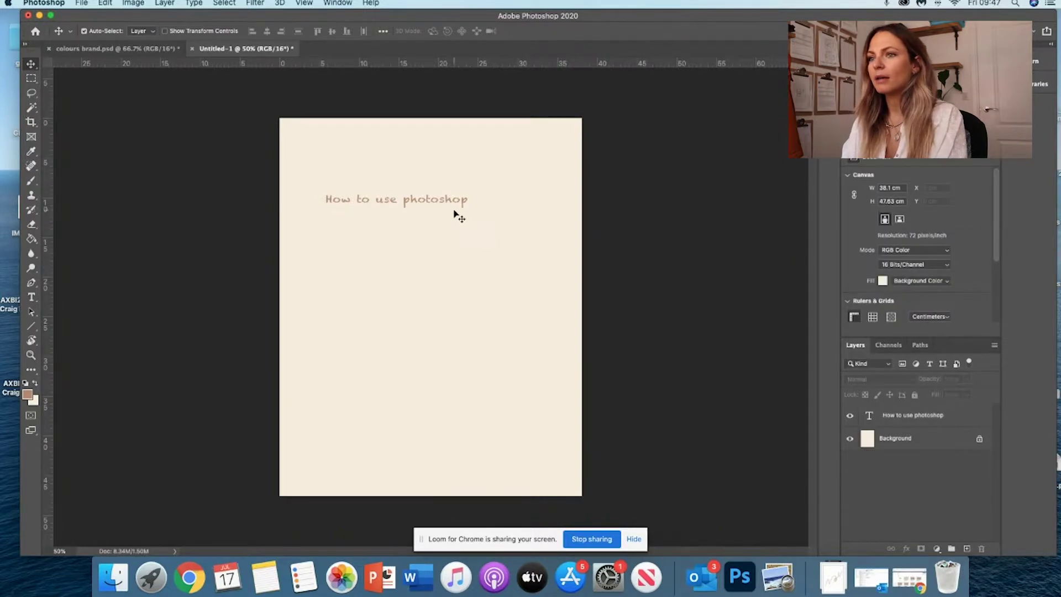
drag(454, 208, 477, 241)
click(415, 338)
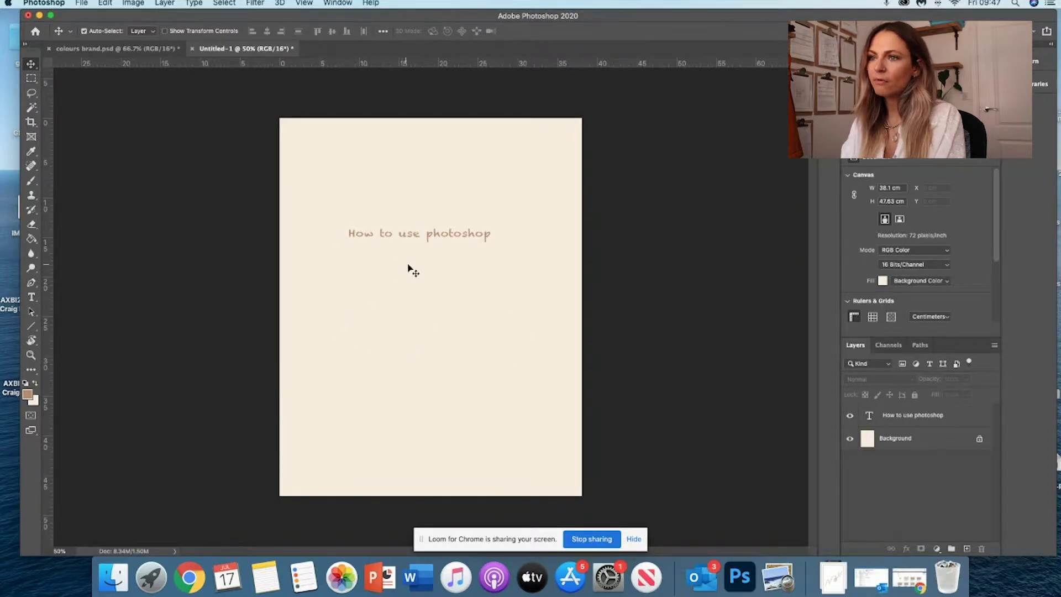
drag(415, 239, 419, 225)
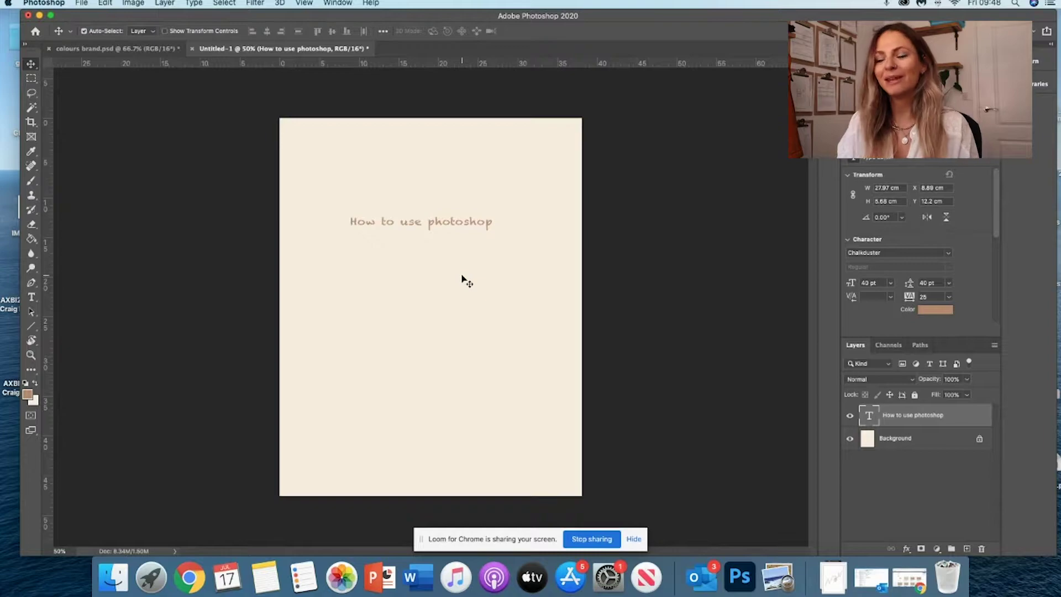
- Search Google for 'arrows' in a new Chrome tab
key(super+Tab)
key(super+t)
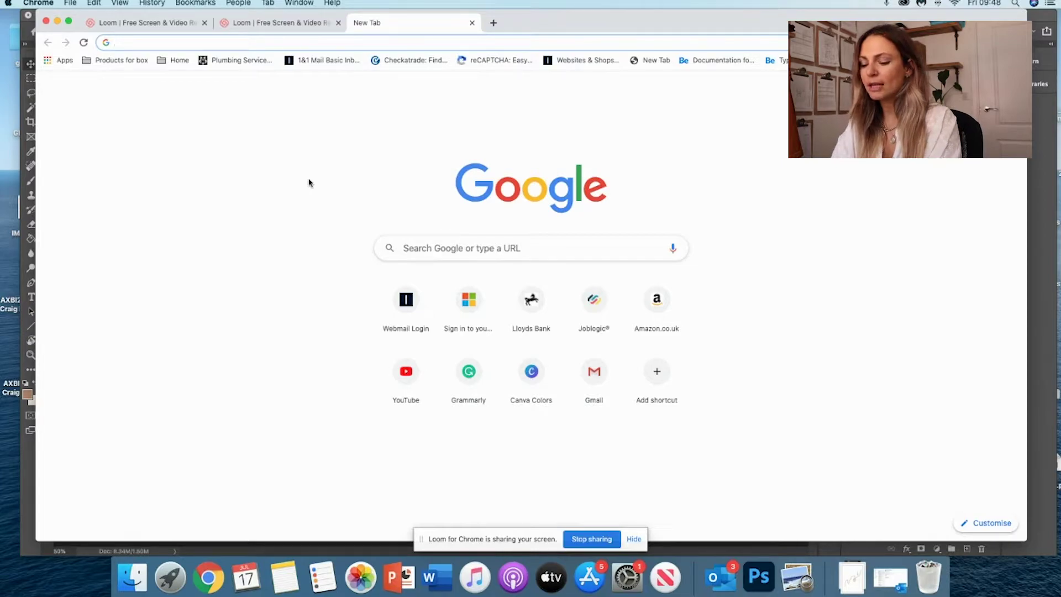
text(arrows)
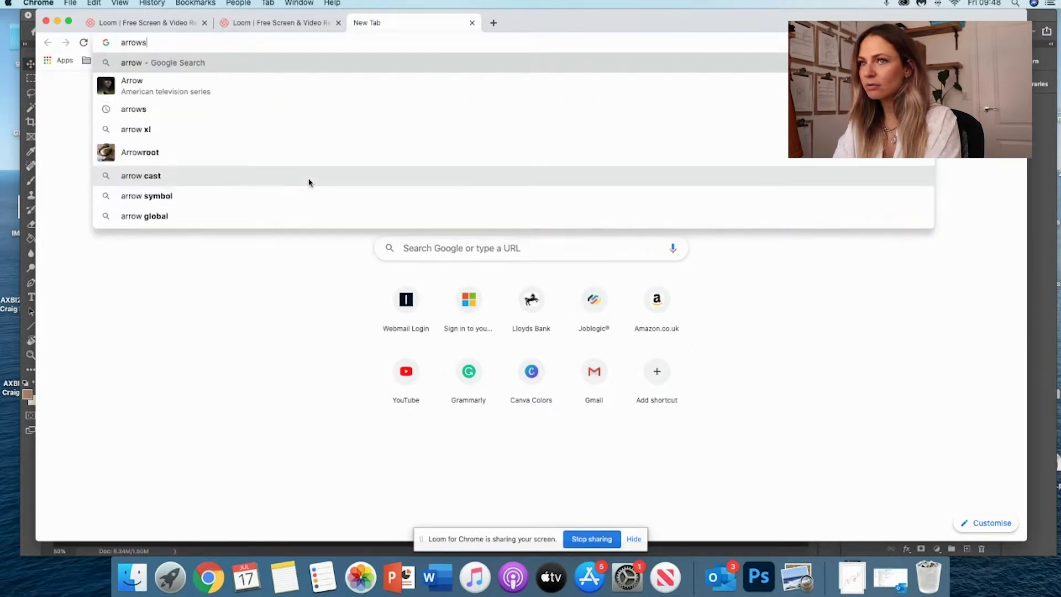
key(Return)
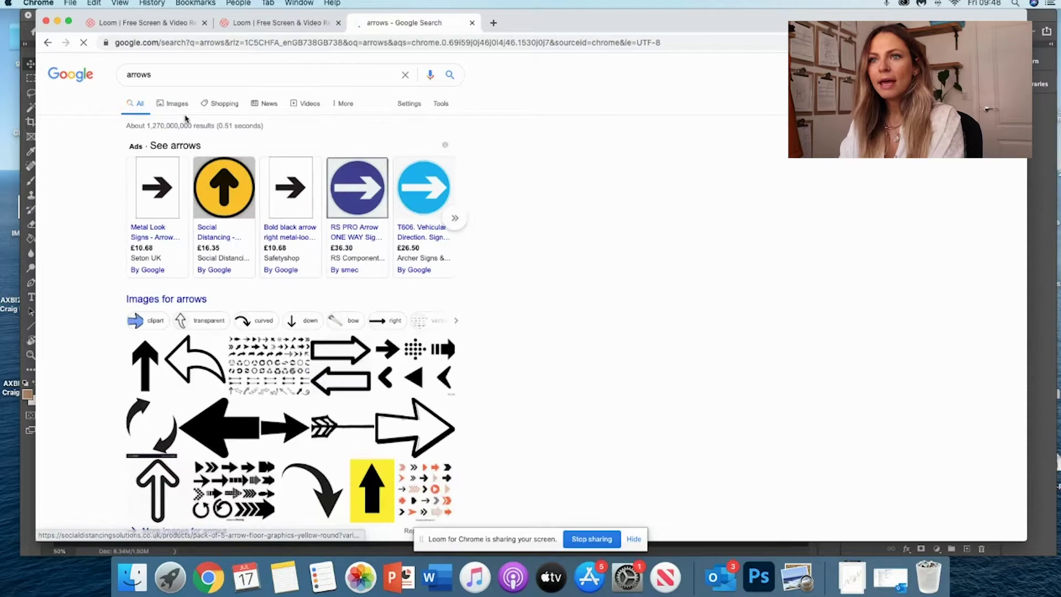
- Show Google Images results for arrows, narrowed to the 'vector' chip
click(182, 104)
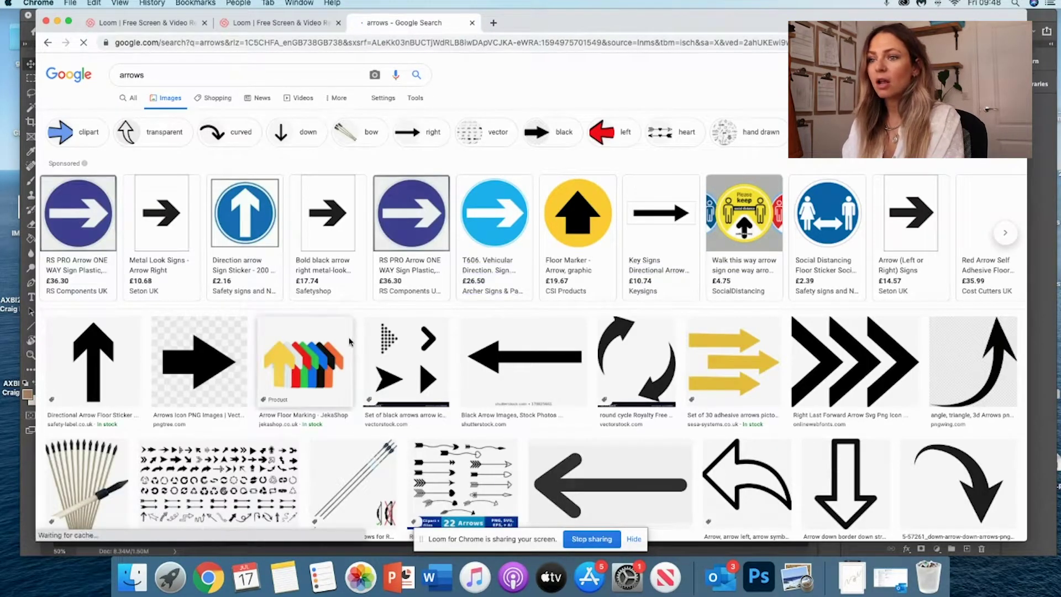
scroll(502, 378, down, 5)
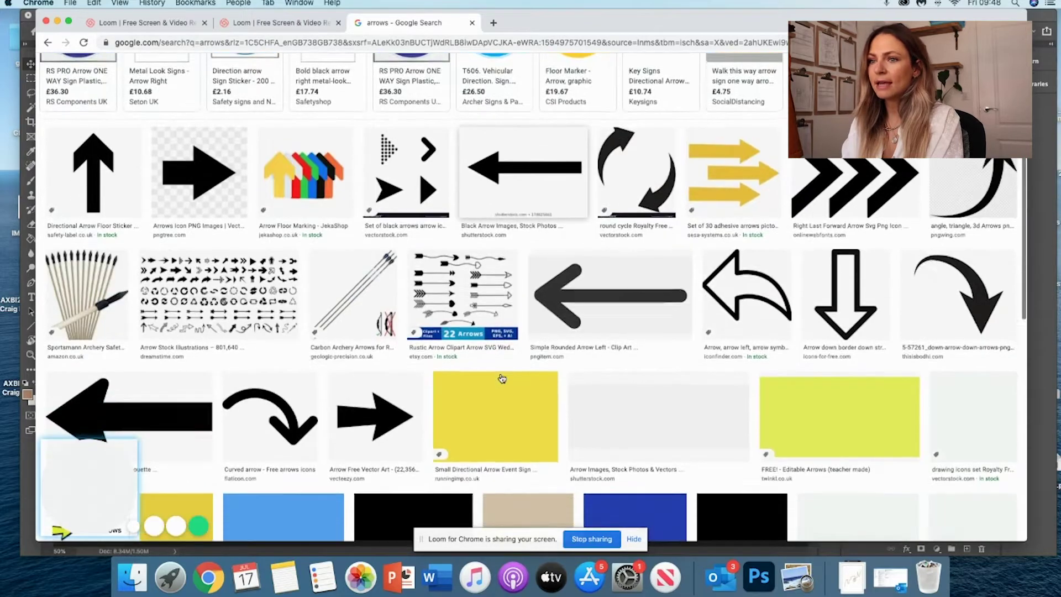
scroll(502, 378, down, 5)
scroll(389, 355, up, 10)
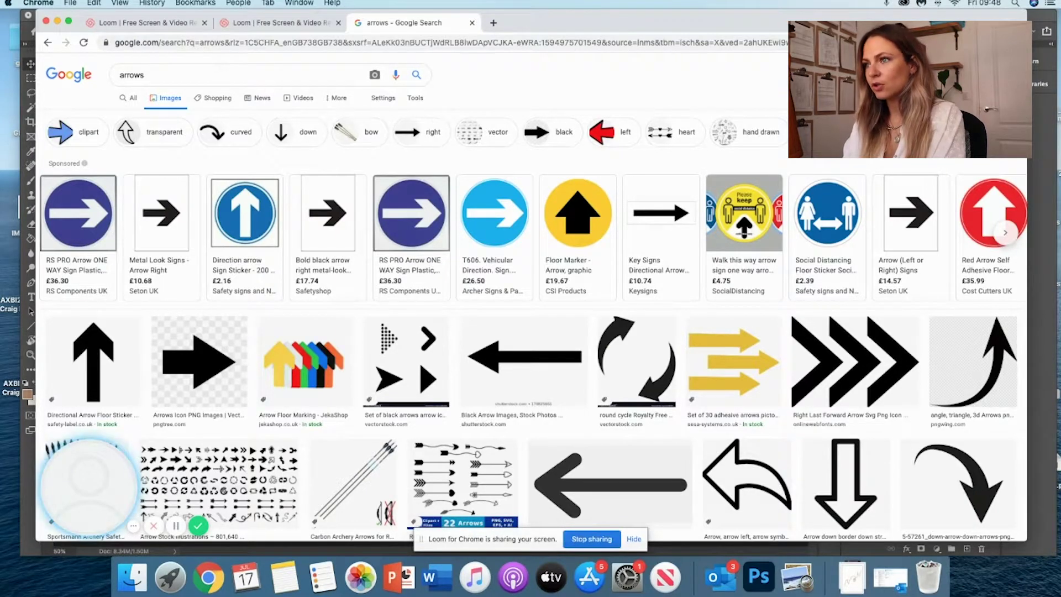
click(490, 135)
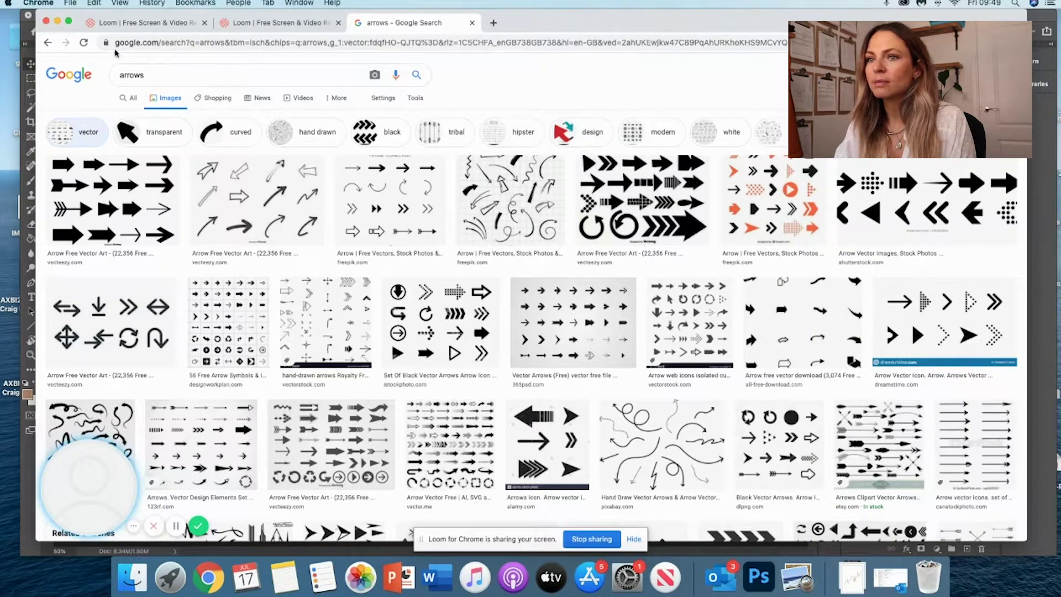
- Open the 'Hand-drawn doodle arrows vector set' image from the results
click(265, 209)
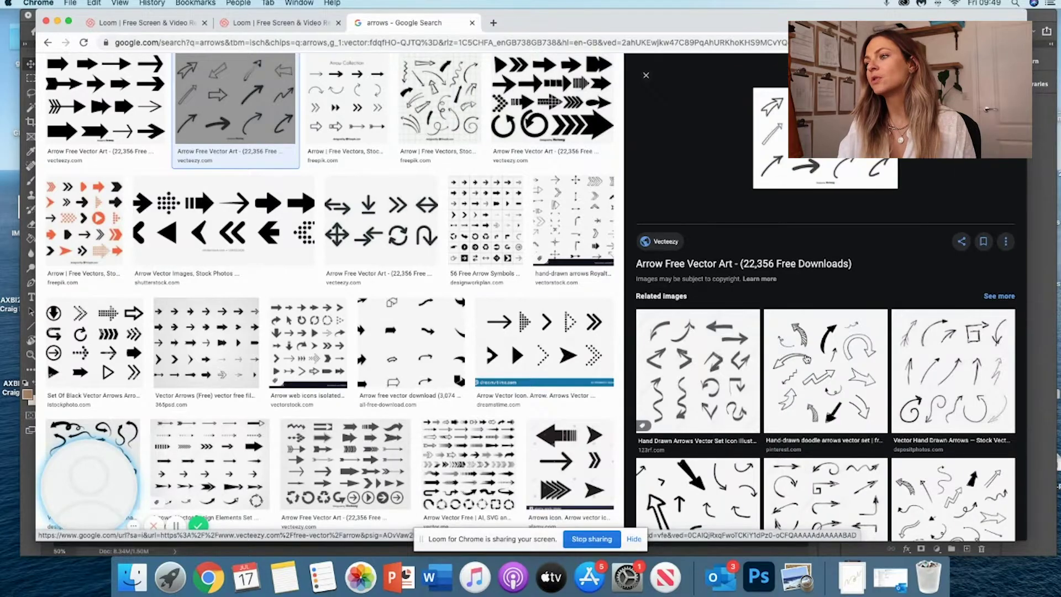
scroll(816, 405, down, 5)
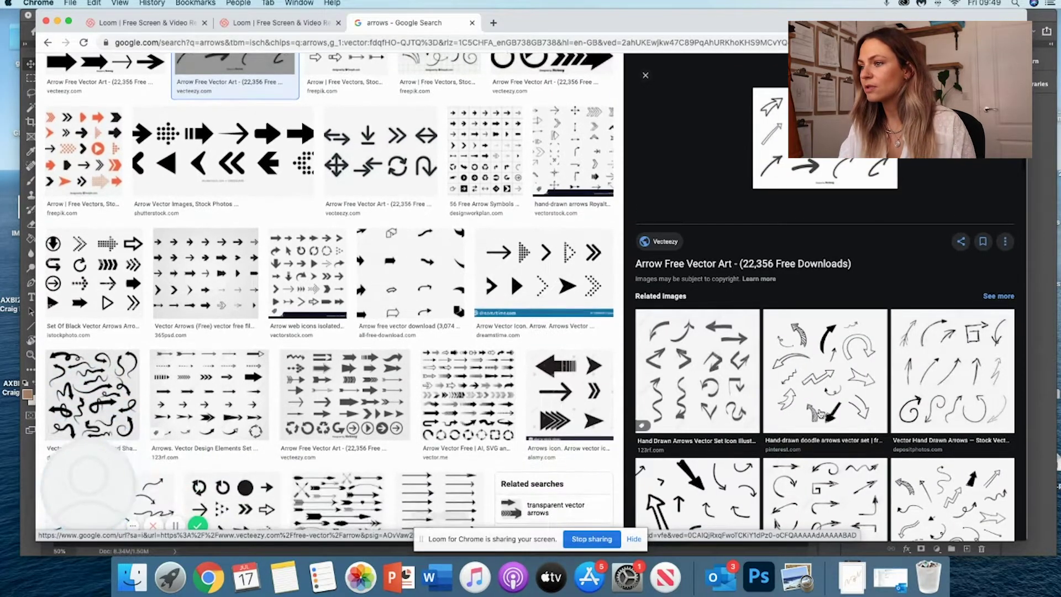
click(825, 271)
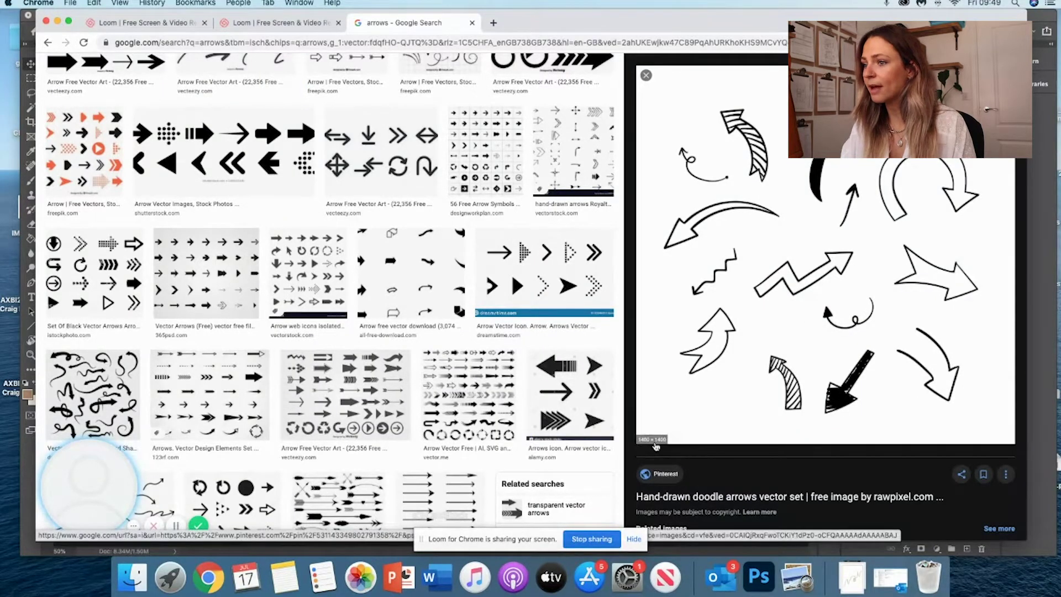
scroll(787, 300, down, 2)
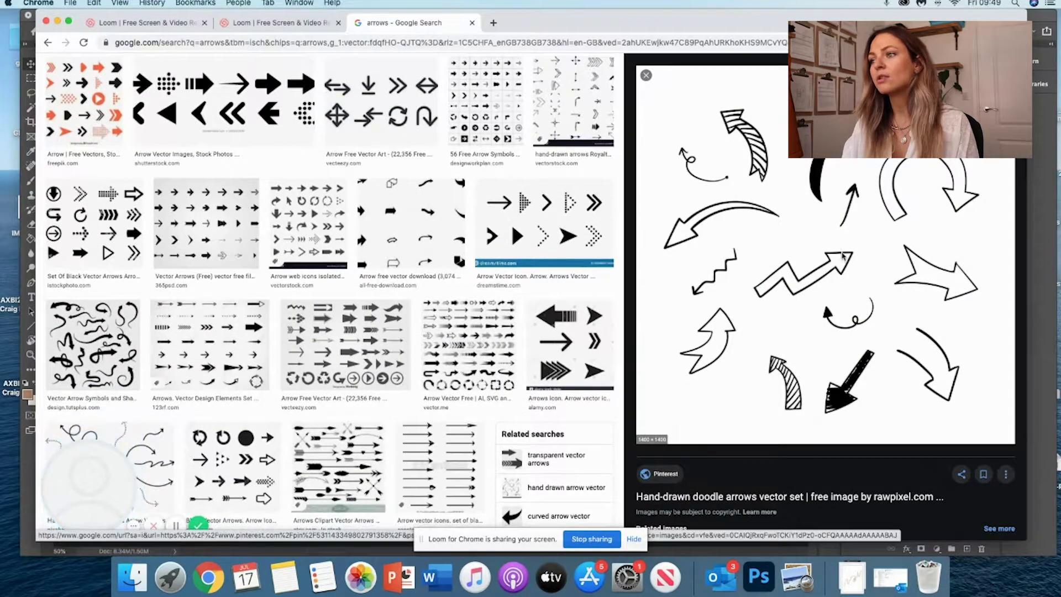
- Save the doodle arrows image as arrow.jpg and reveal it in Finder
right_click(771, 277)
scroll(771, 277, down, 1)
right_click(771, 278)
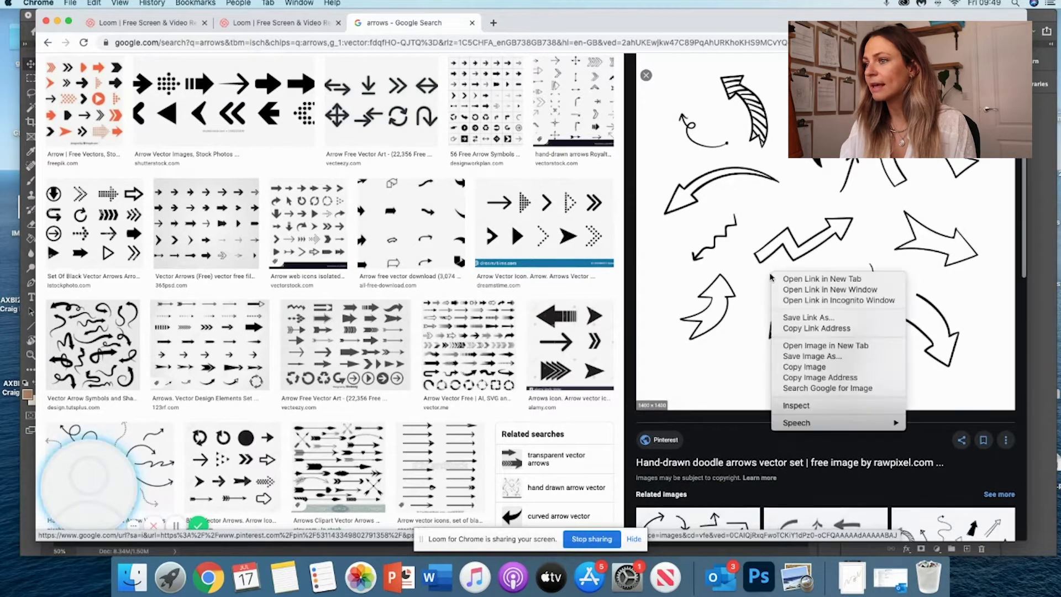
click(802, 357)
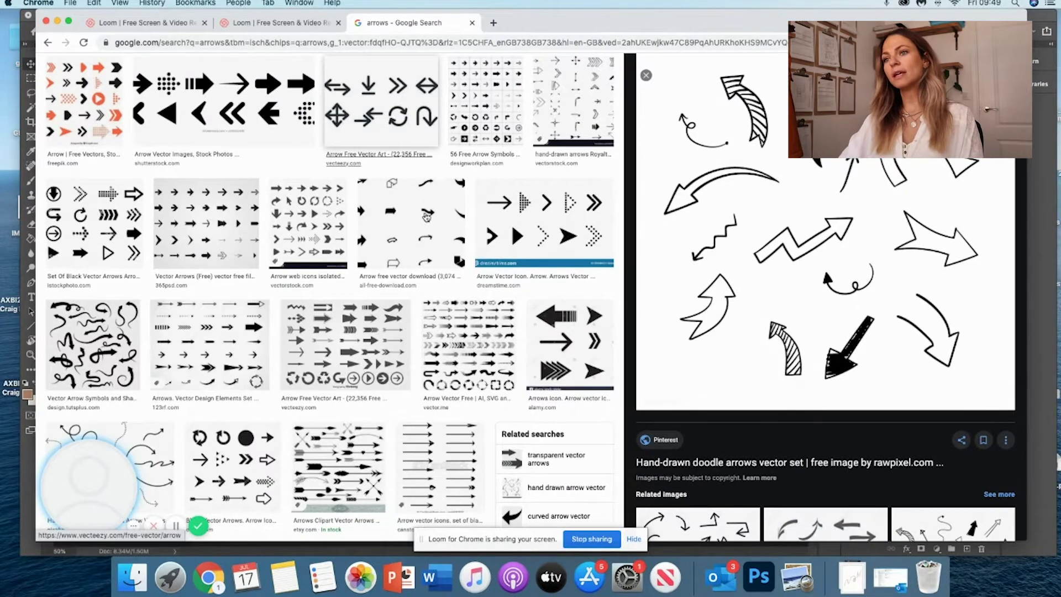
click(150, 529)
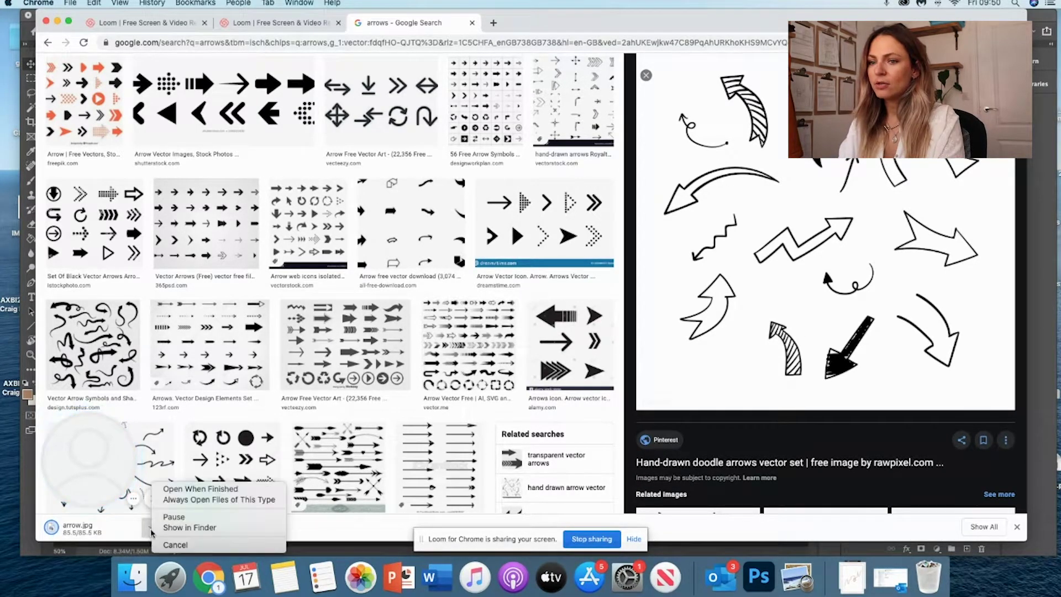
click(189, 527)
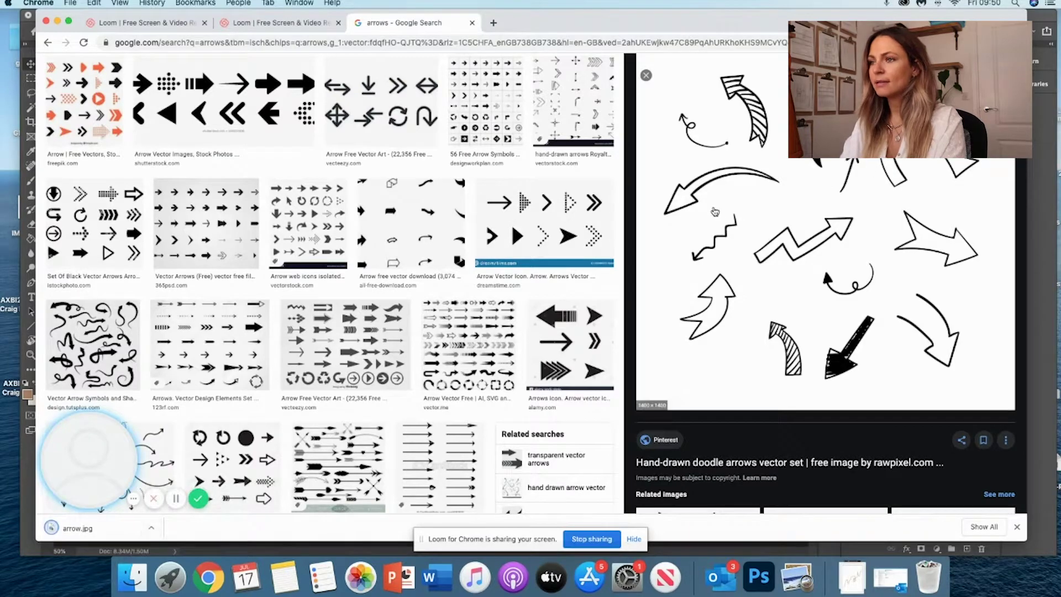
- Drag arrow.jpg from Finder onto Photoshop to open it as a document
drag(707, 288, 760, 553)
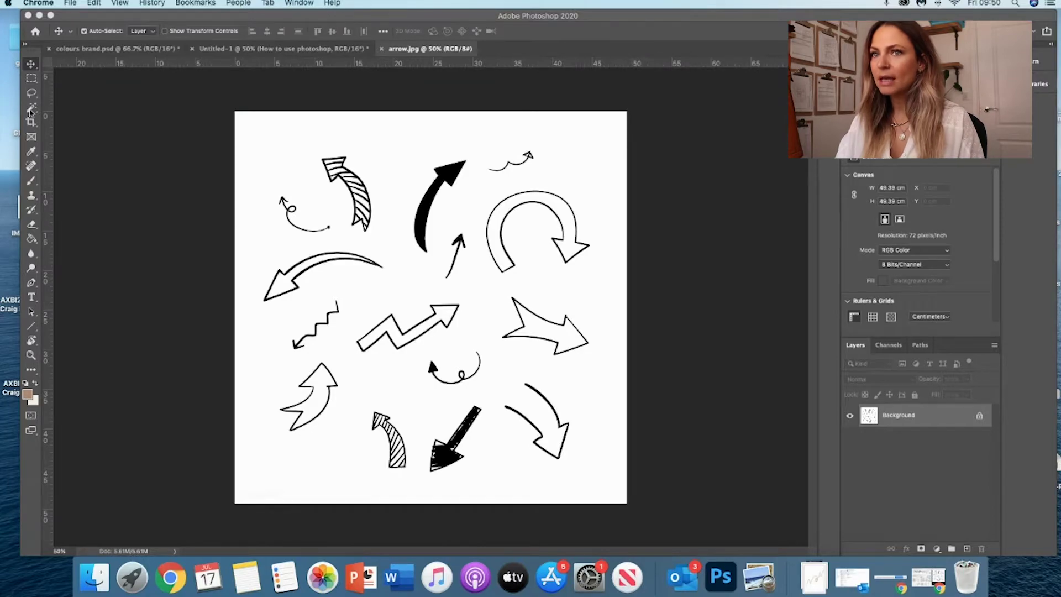
- Choose the Magic Wand from the selection tools
click(30, 109)
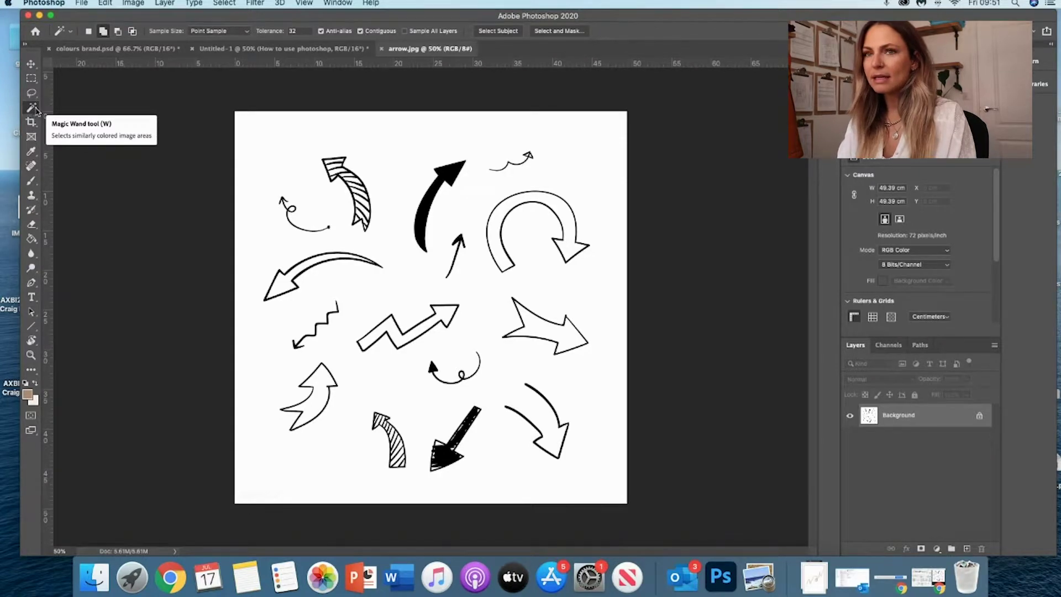
right_click(35, 109)
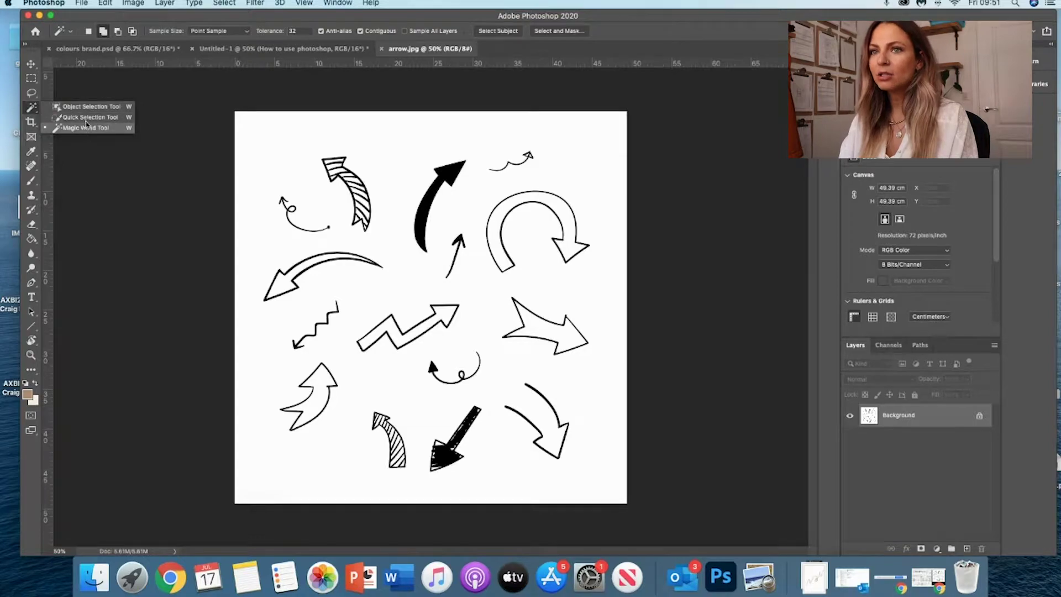
click(39, 114)
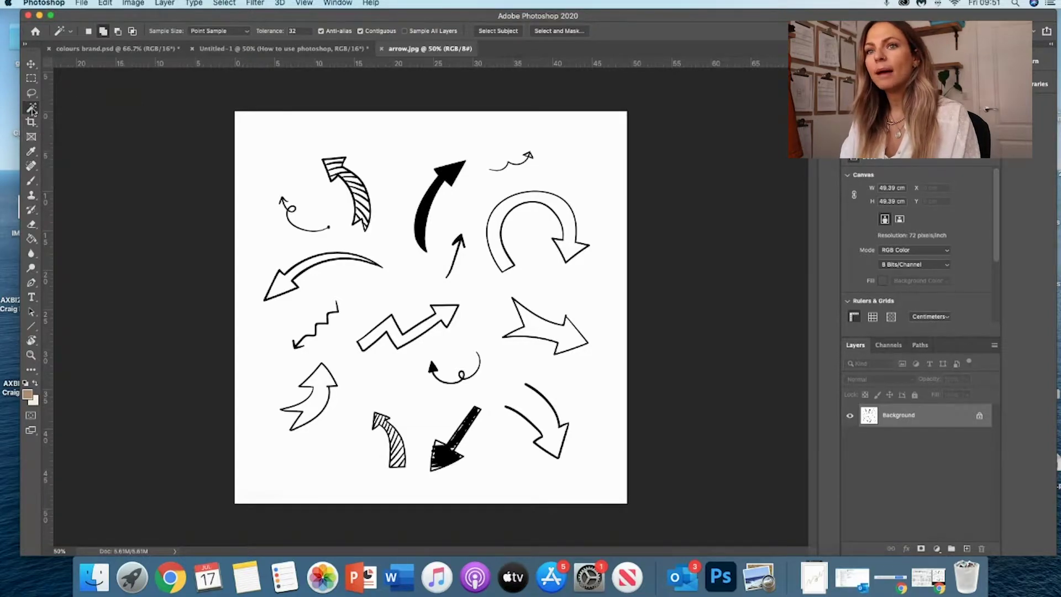
right_click(32, 109)
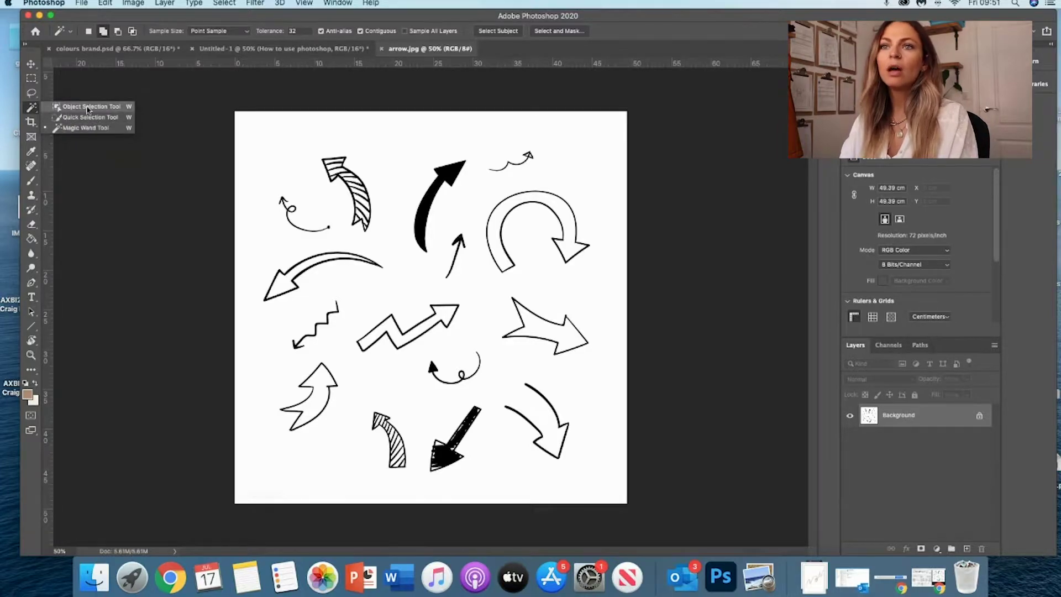
click(32, 108)
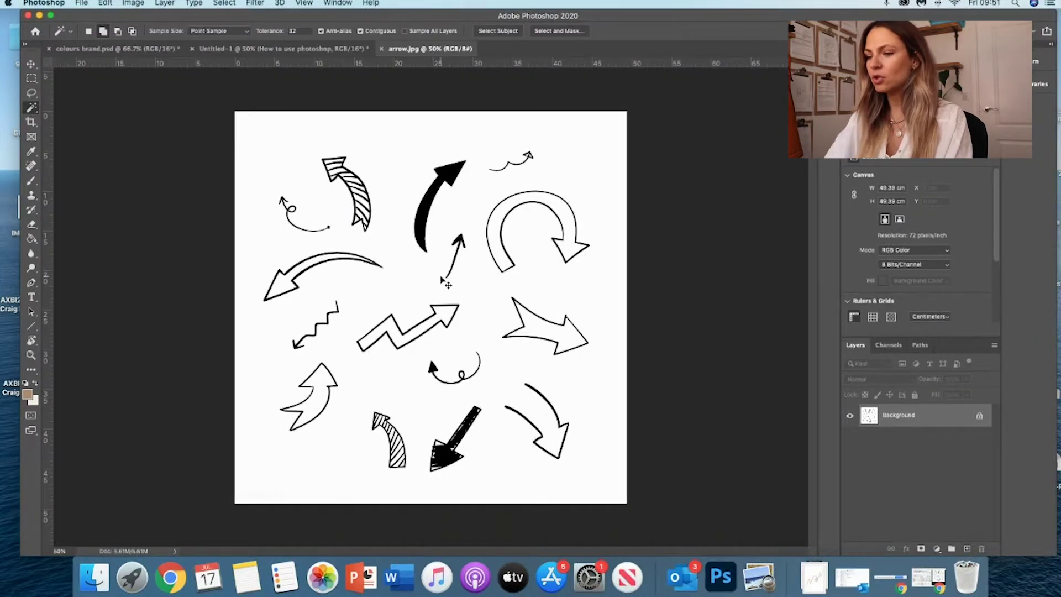
- Zoom in, select the striped arrow's black outline, and return to Untitled-1
key(super+equal)
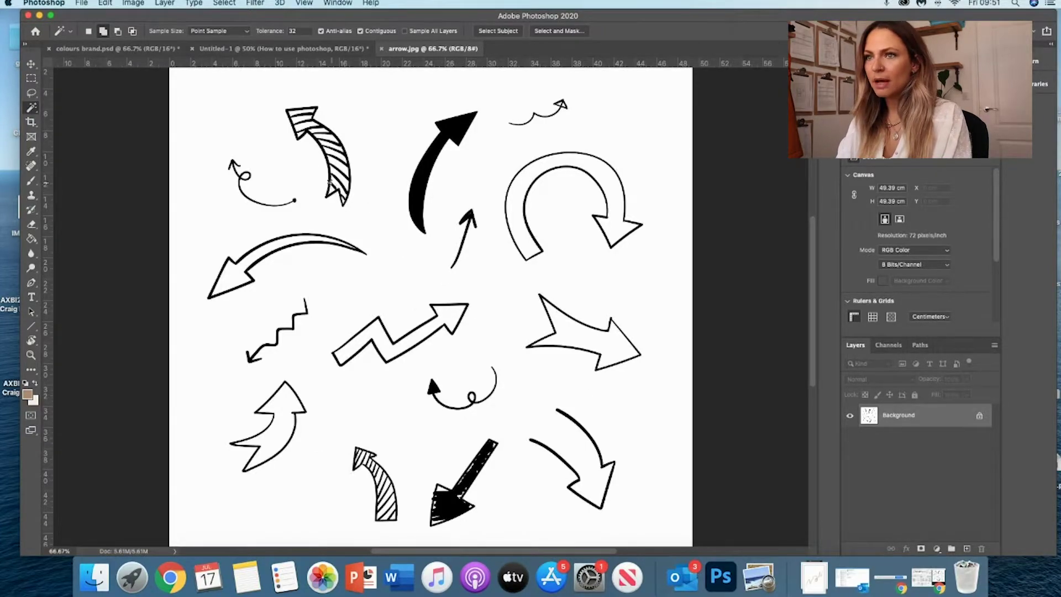
scroll(329, 185, up, 3)
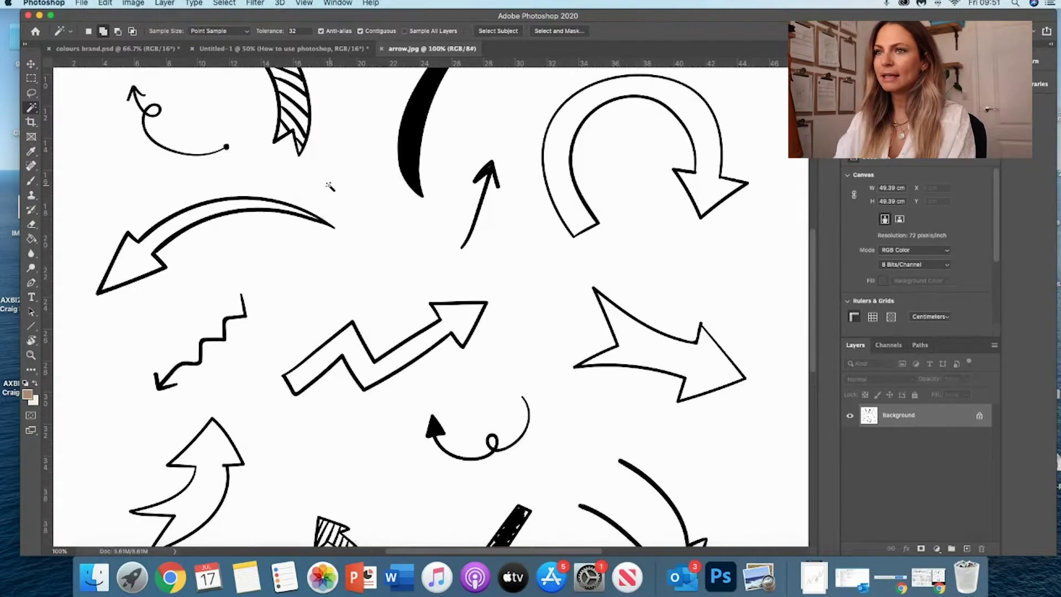
scroll(332, 180, up, 3)
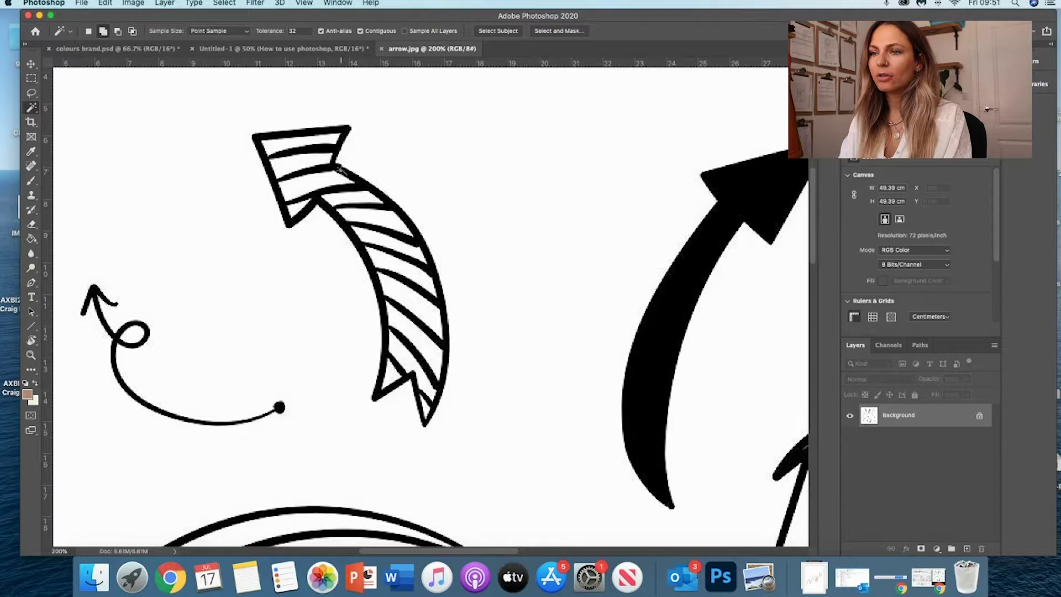
click(340, 172)
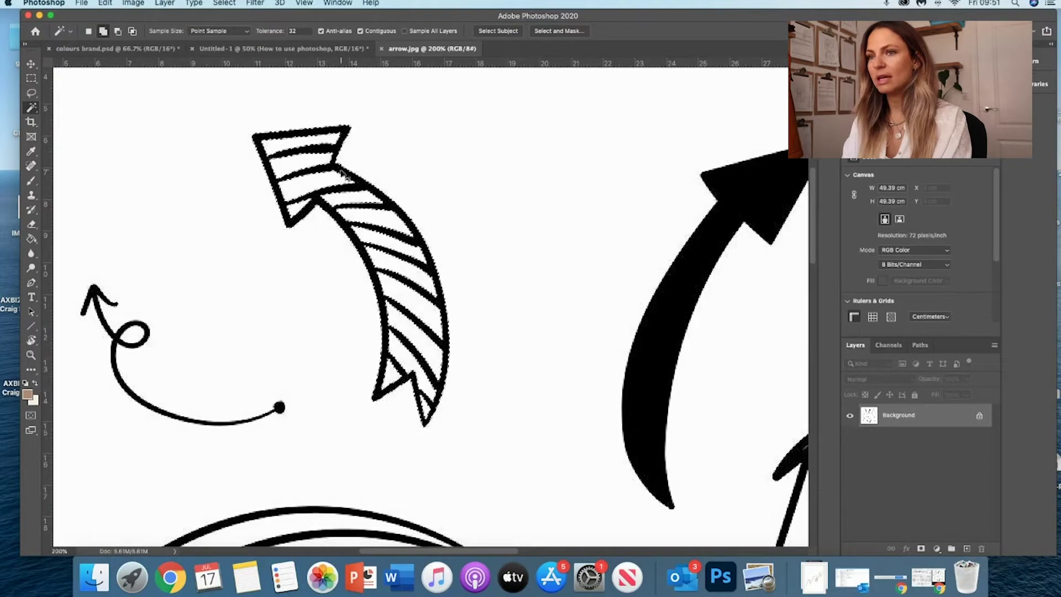
click(226, 49)
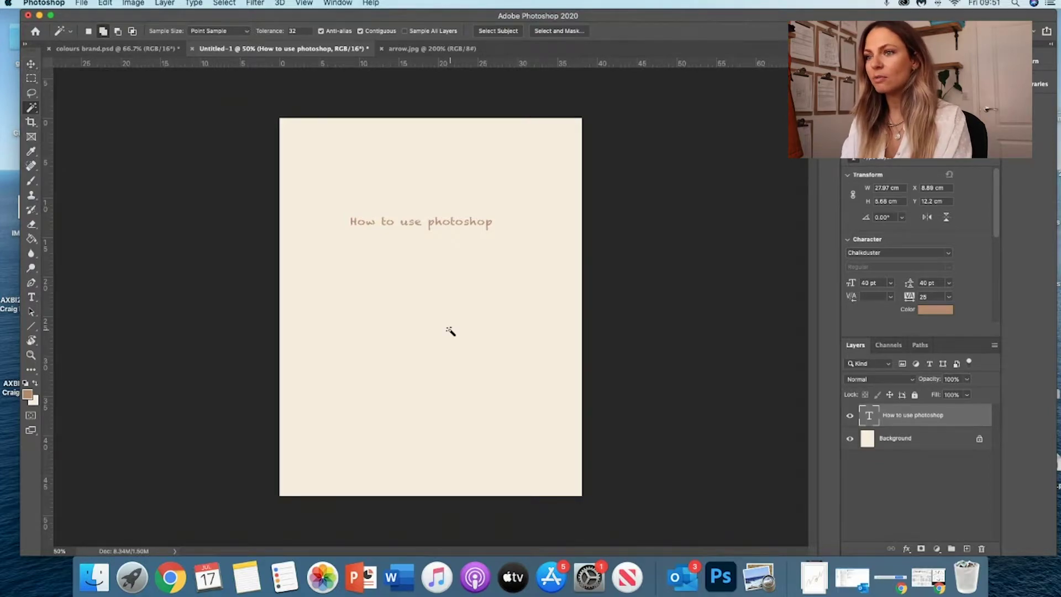
- Paste the copied striped arrow into the design as a new layer
key(v)
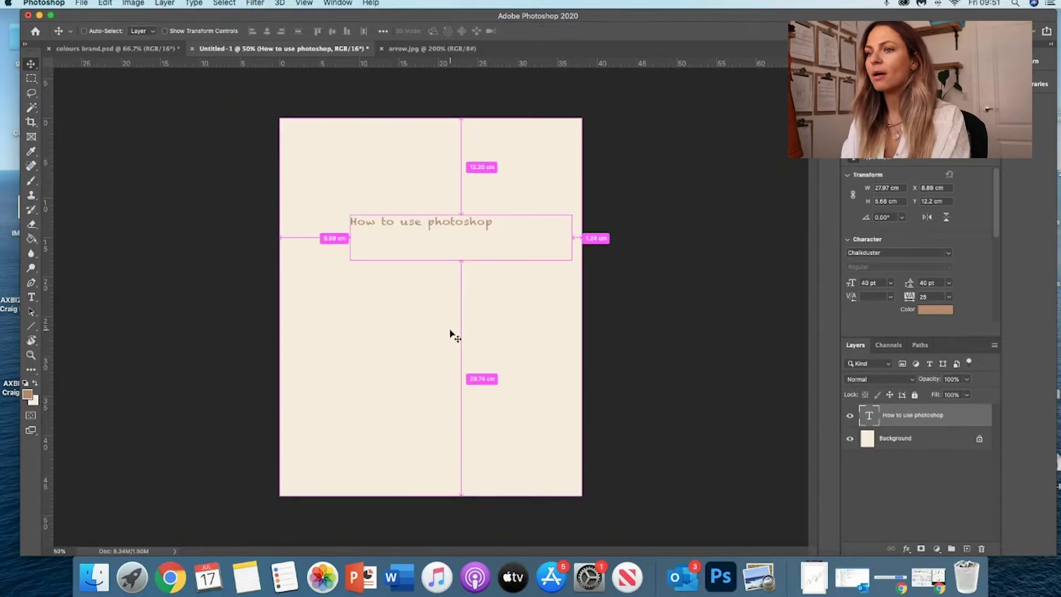
key(super+v)
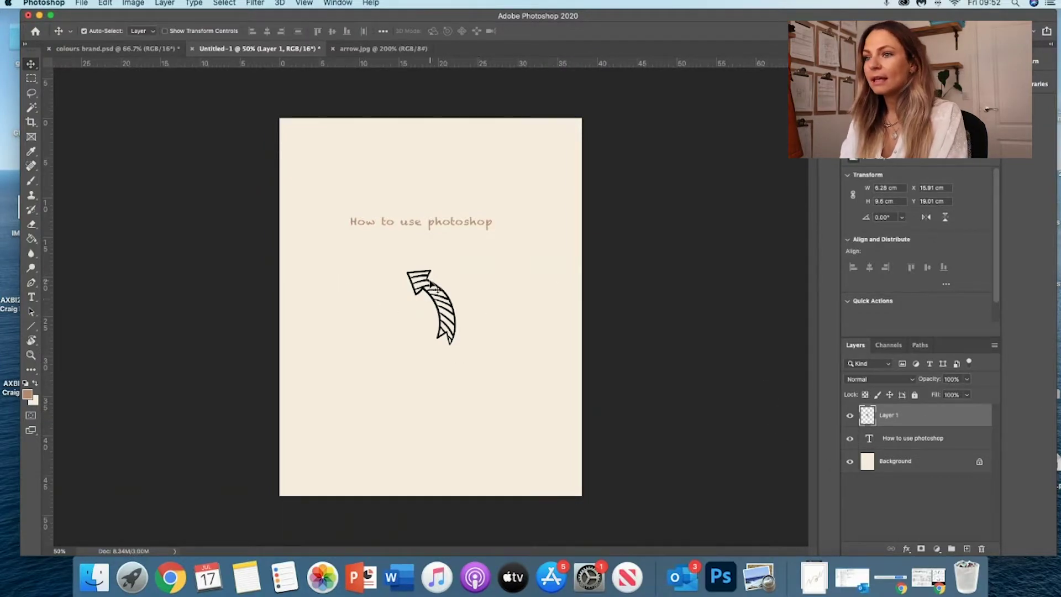
key(super)
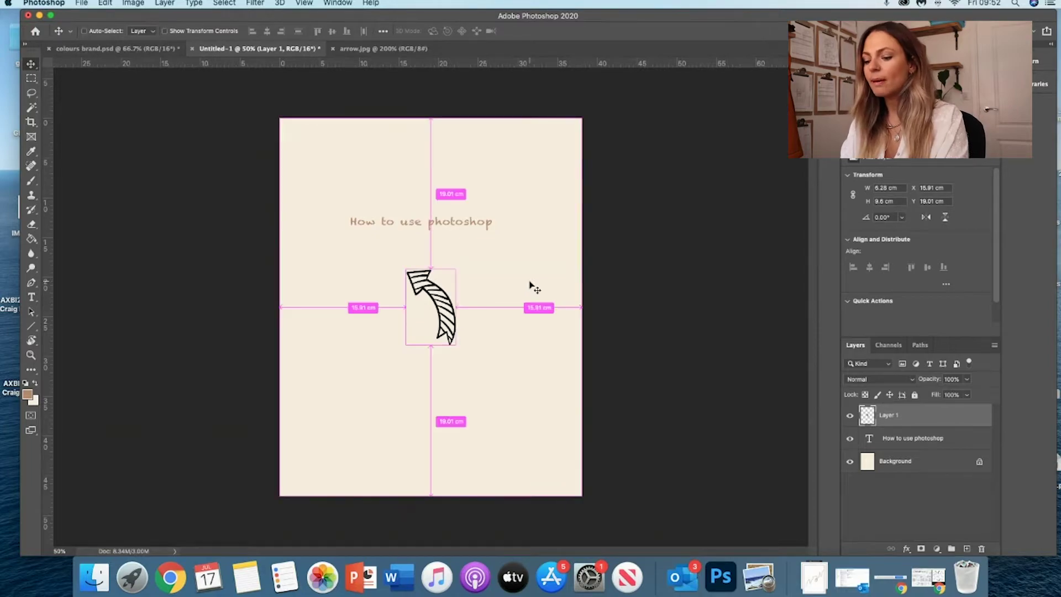
- Scale the arrow to about 122%, rotate it down-right, and place it below the title
key(super+t)
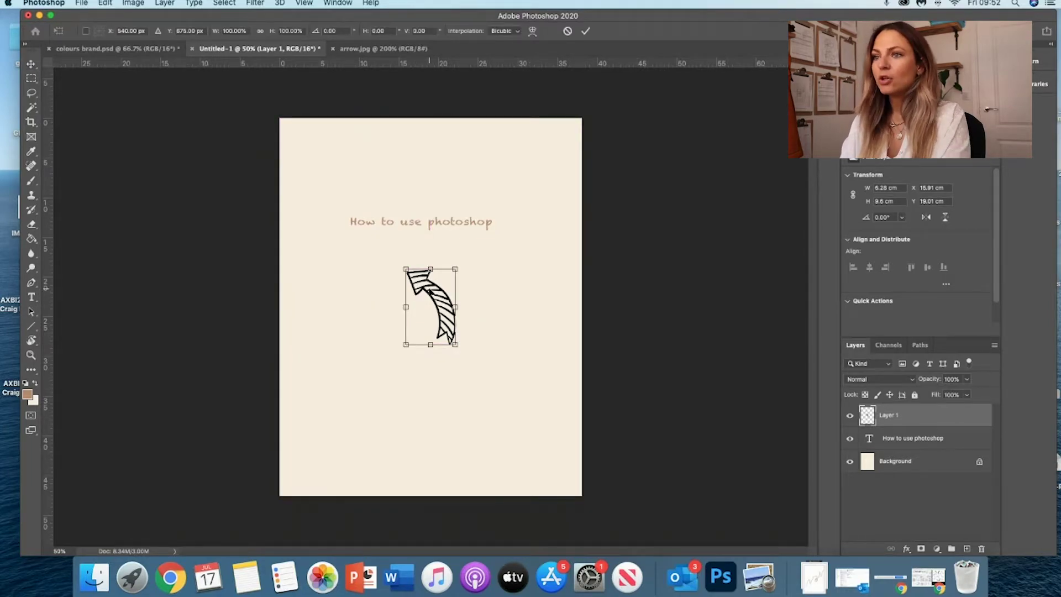
drag(419, 316, 443, 342)
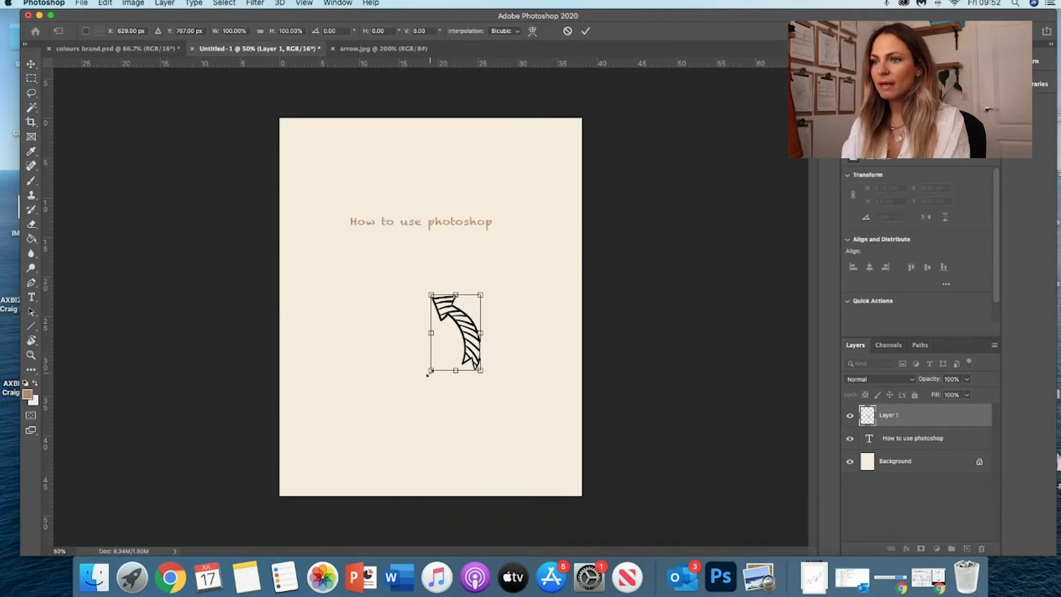
drag(431, 371, 402, 414)
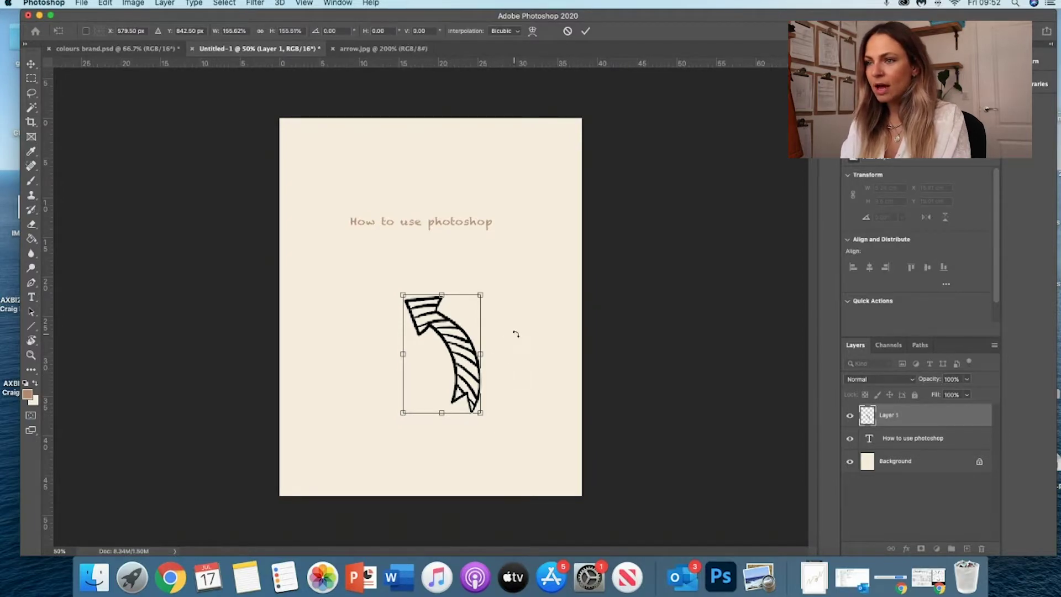
drag(515, 334, 451, 338)
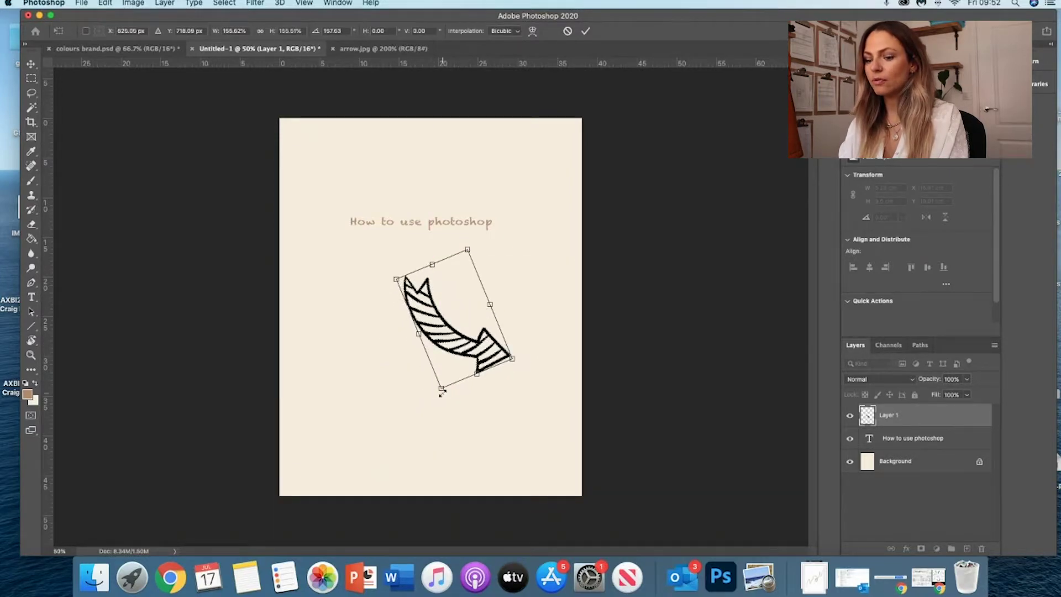
drag(441, 389, 447, 357)
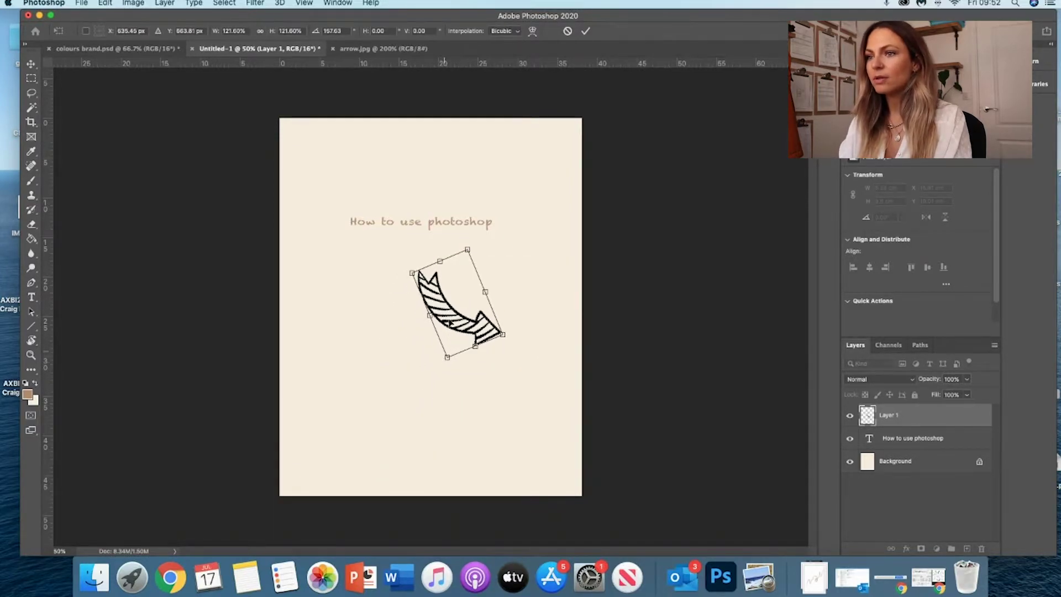
drag(442, 310, 435, 300)
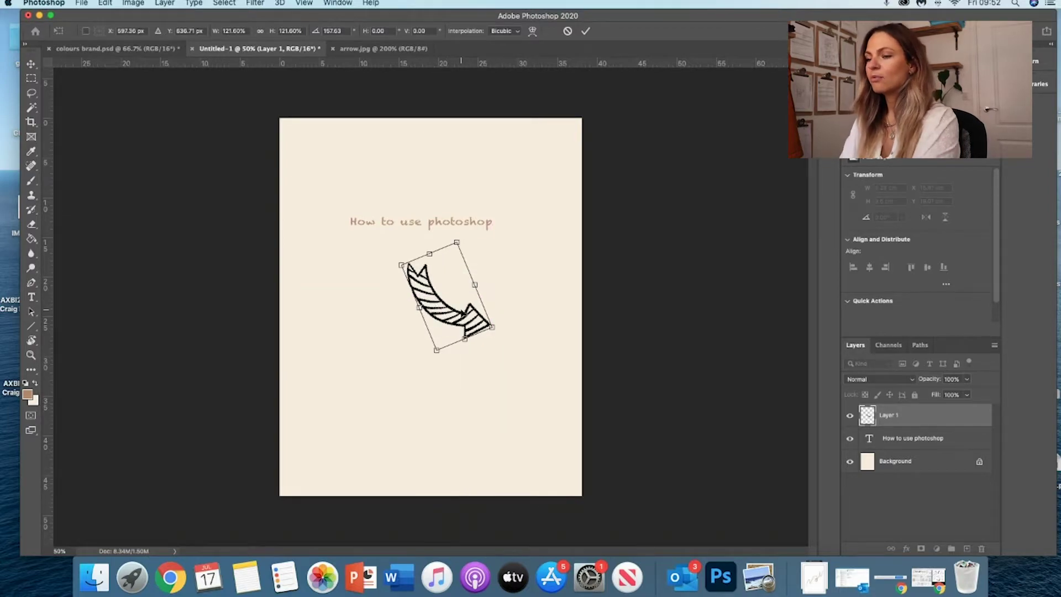
key(Return)
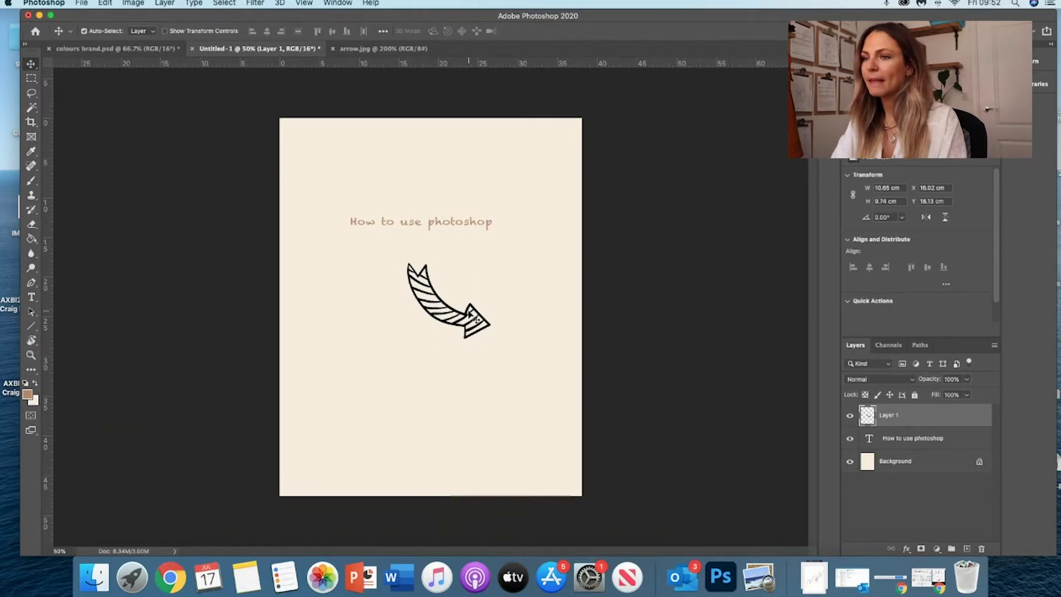
- At 100% zoom, paint-bucket fill the arrow's black lines with brown
key(super+1)
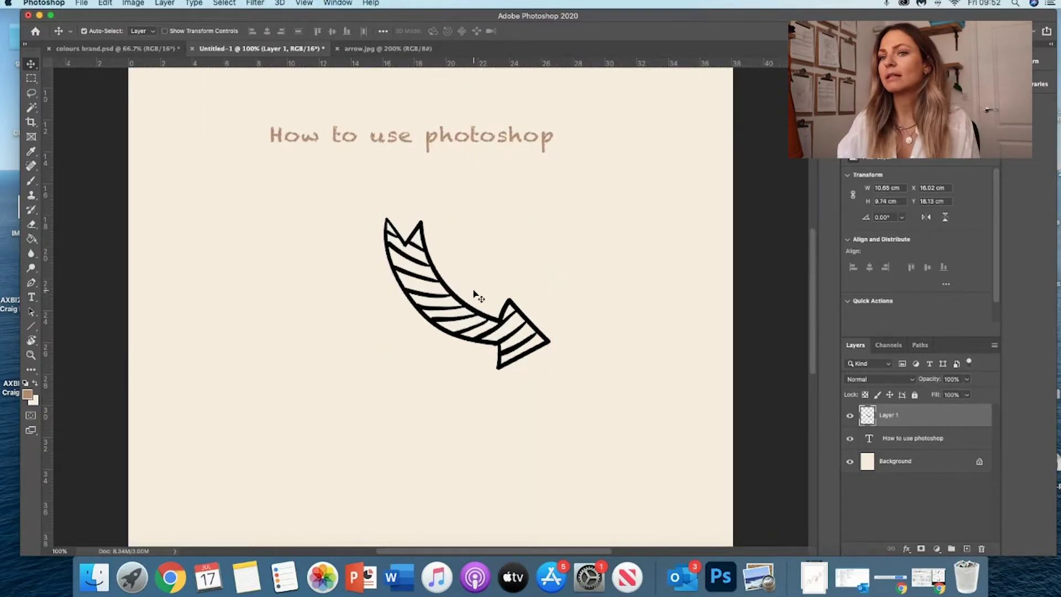
scroll(481, 301, left, 1)
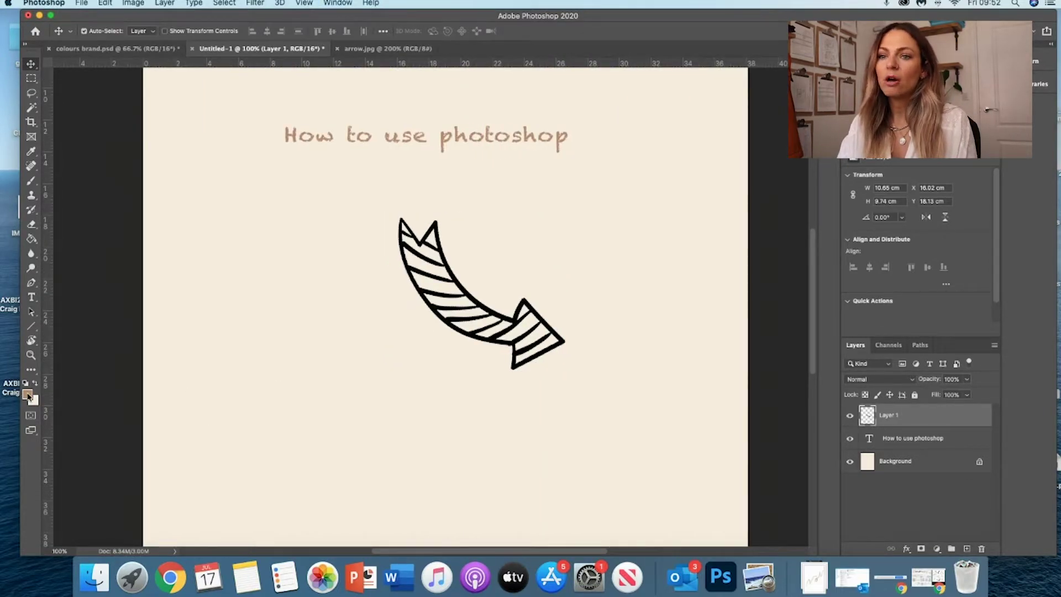
click(32, 238)
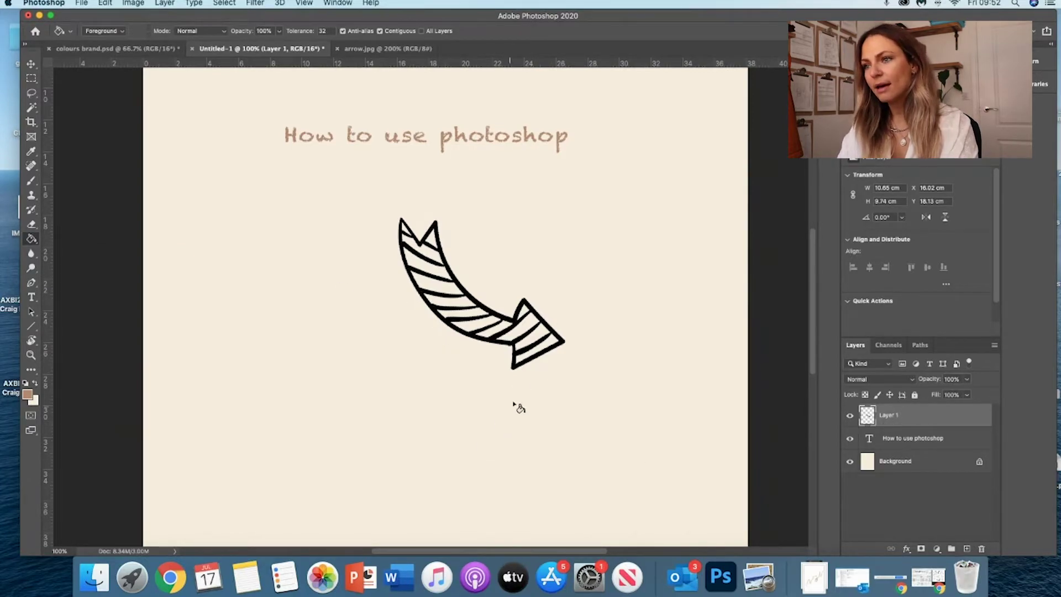
click(506, 323)
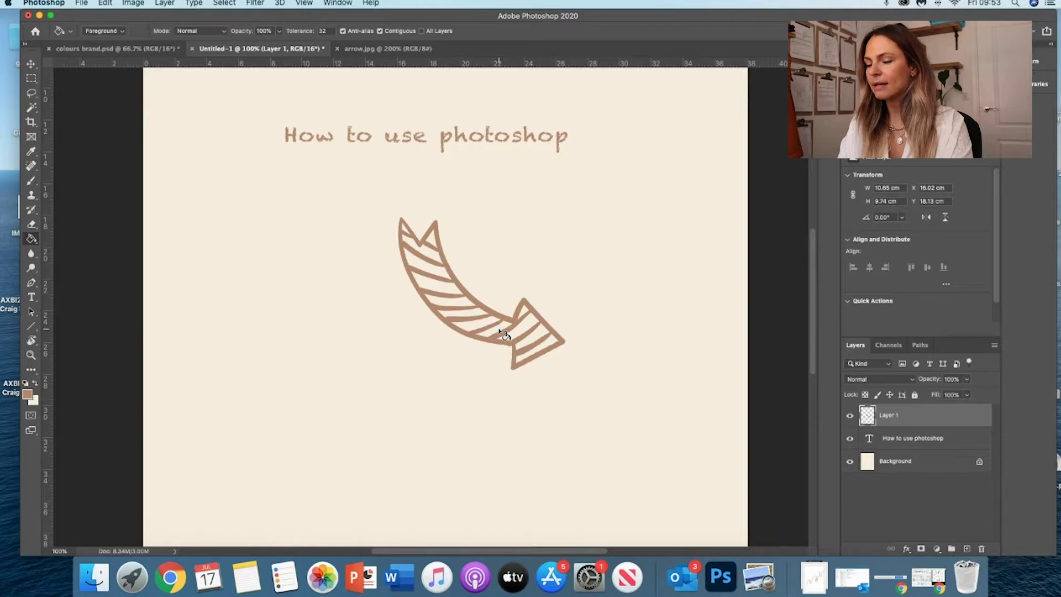
- Reposition the brown arrow beneath the heading and go back to arrow.jpg
key(v)
key(super+minus)
key(super+minus)
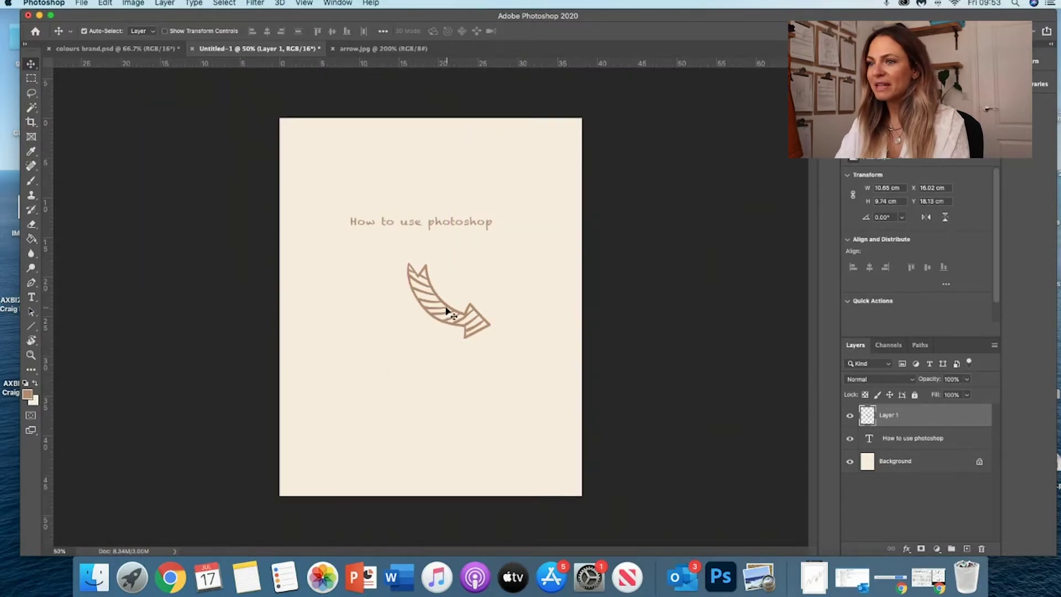
drag(446, 312, 467, 330)
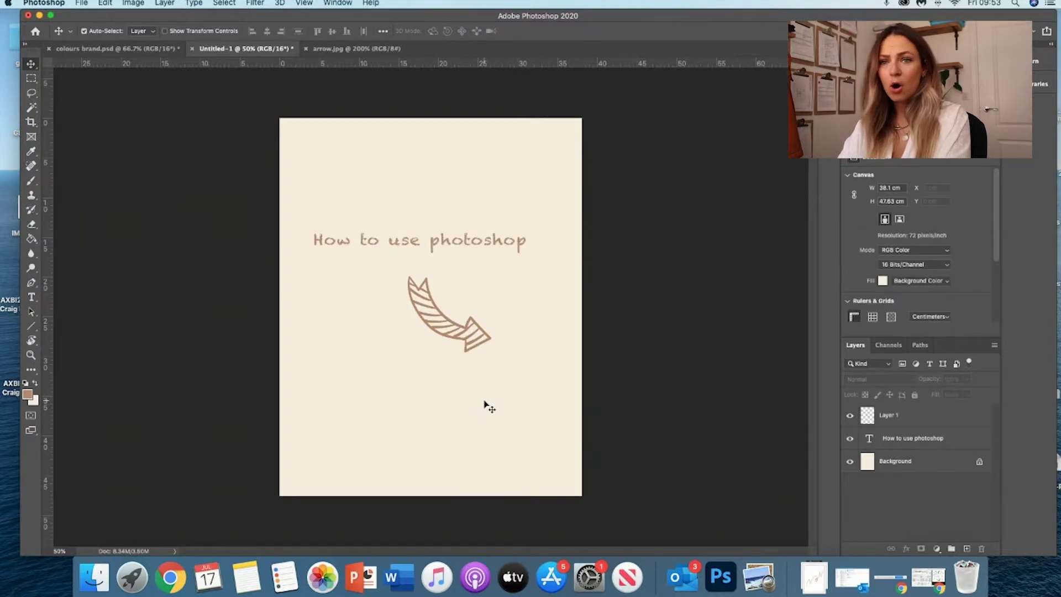
click(331, 48)
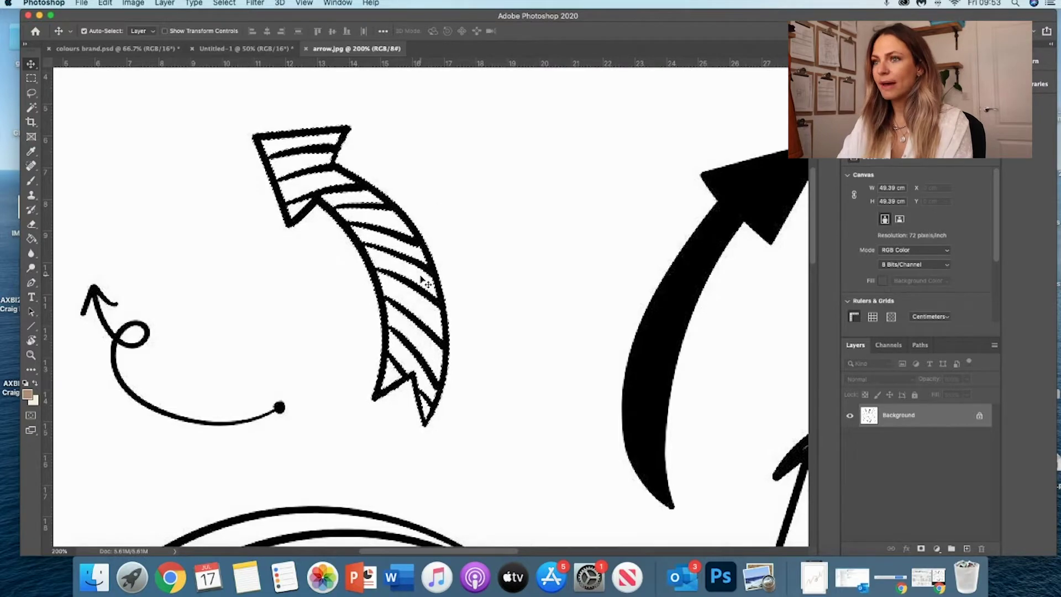
- Clear the selection around the striped arrow on the arrow.jpg sheet
scroll(424, 282, down, 5)
scroll(424, 281, right, 3)
scroll(421, 279, down, 2)
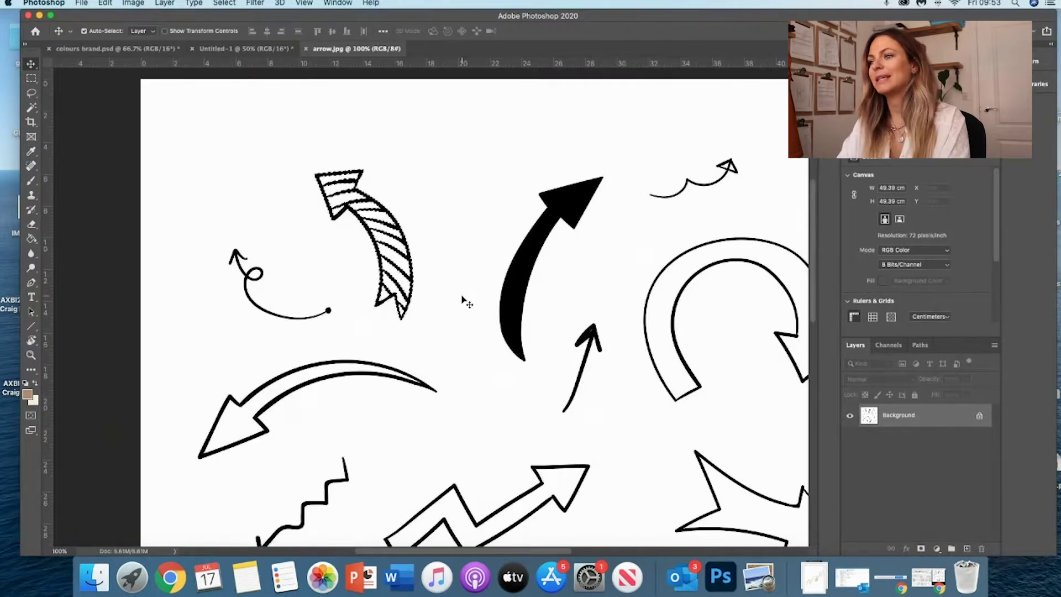
scroll(462, 301, right, 2)
scroll(466, 303, left, 2)
scroll(466, 303, up, 1)
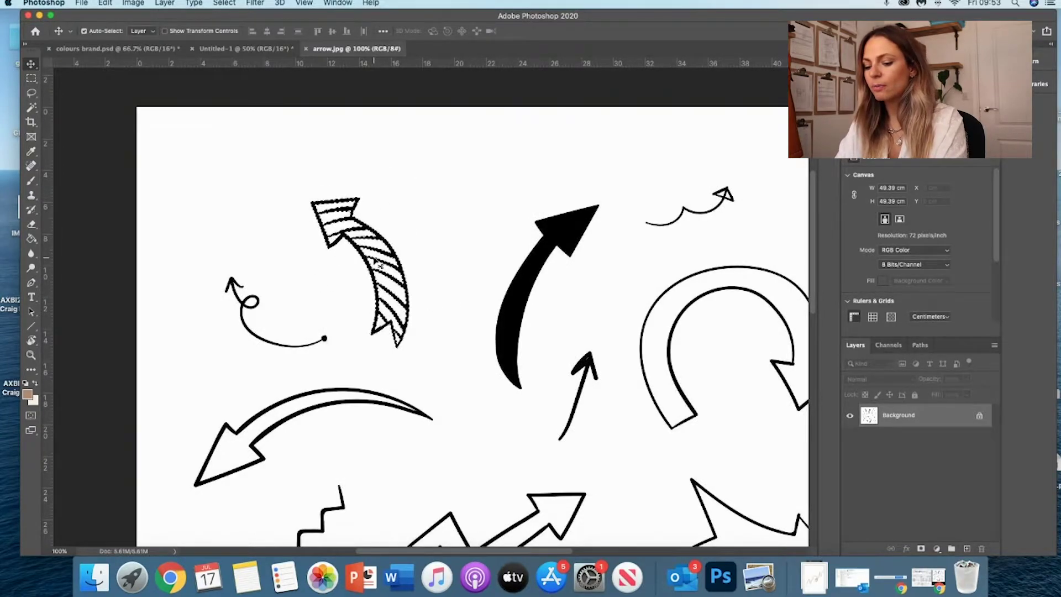
key(super+d)
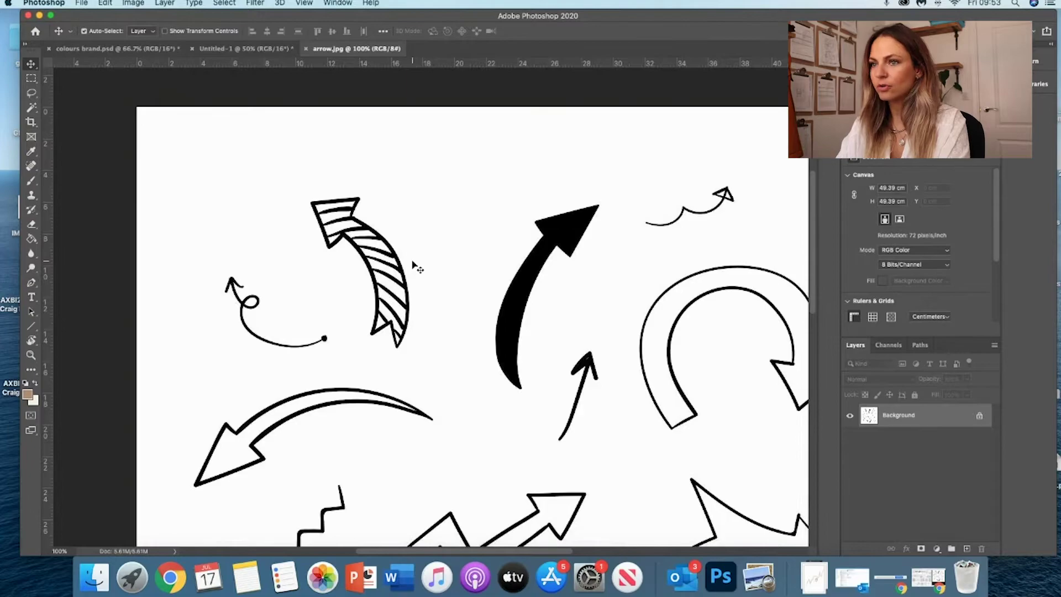
scroll(419, 252, right, 3)
scroll(419, 252, left, 1)
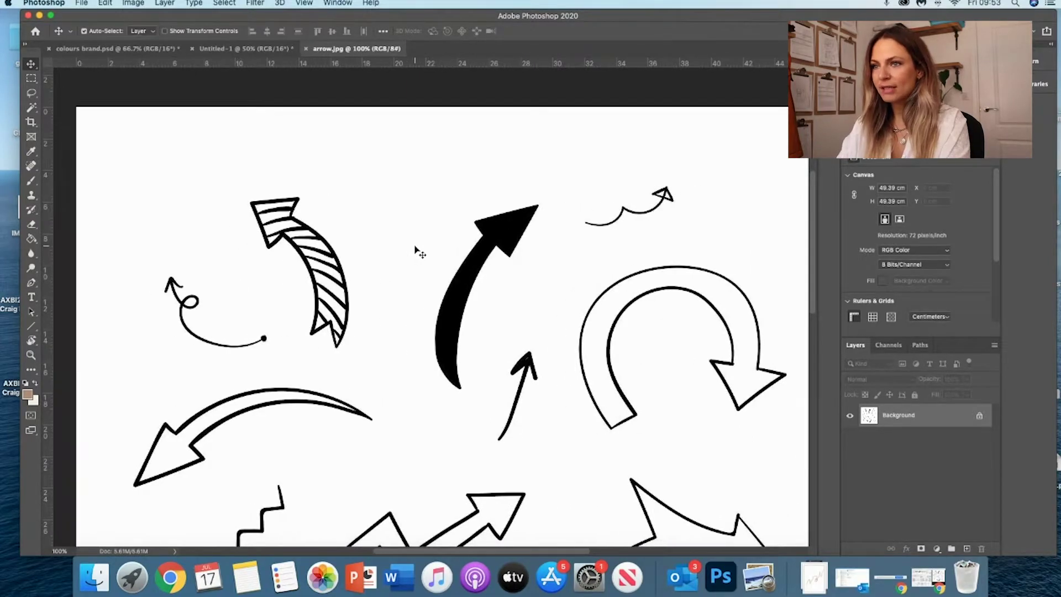
- At 200% zoom, magic-wand select the thin centre arrow's shaft and head, then zoom out
key(super+equal)
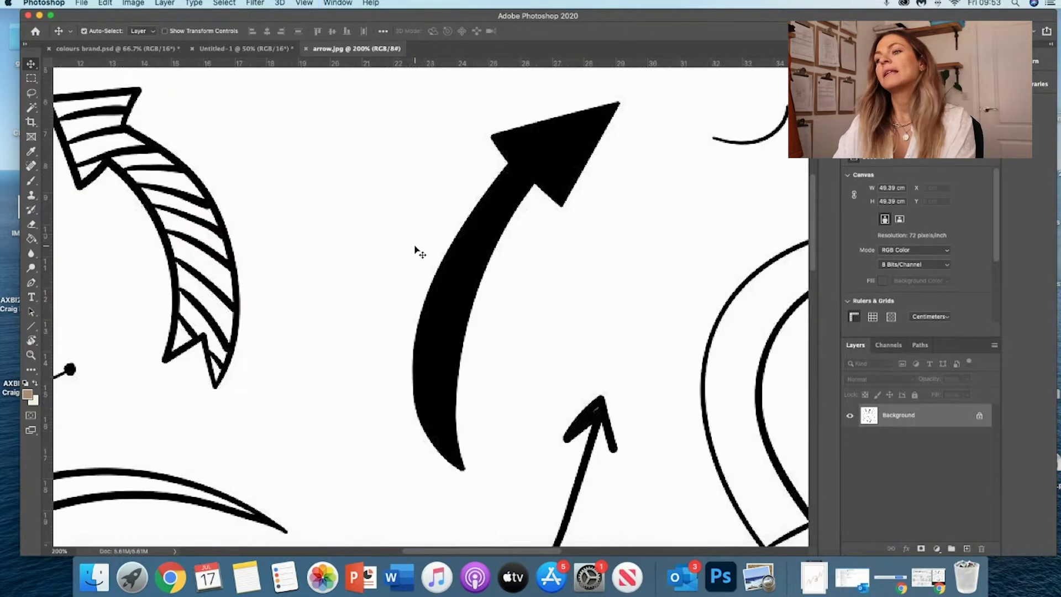
scroll(419, 252, down, 5)
scroll(419, 252, right, 2)
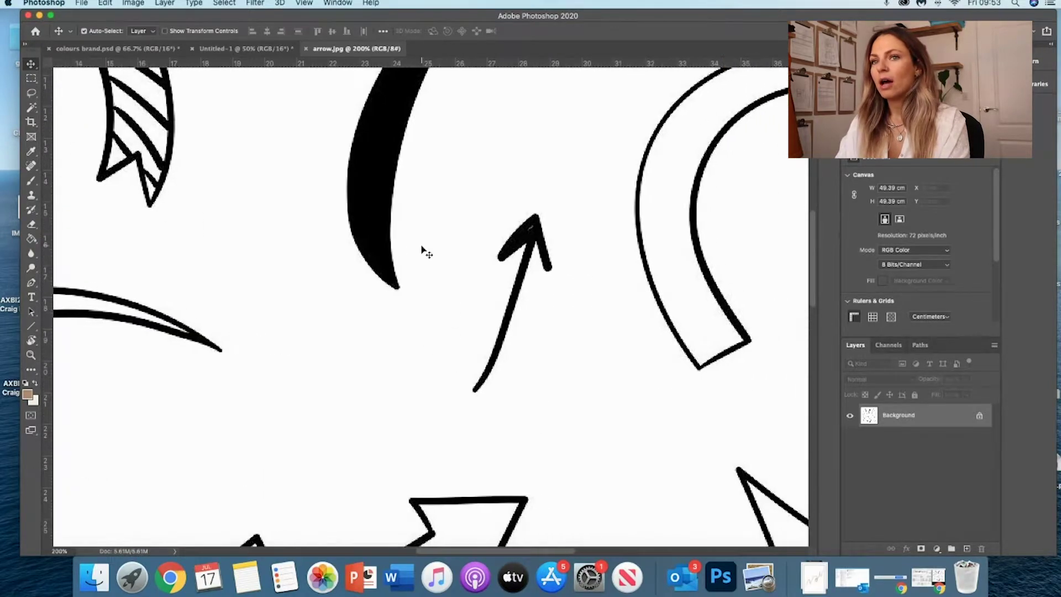
key(w)
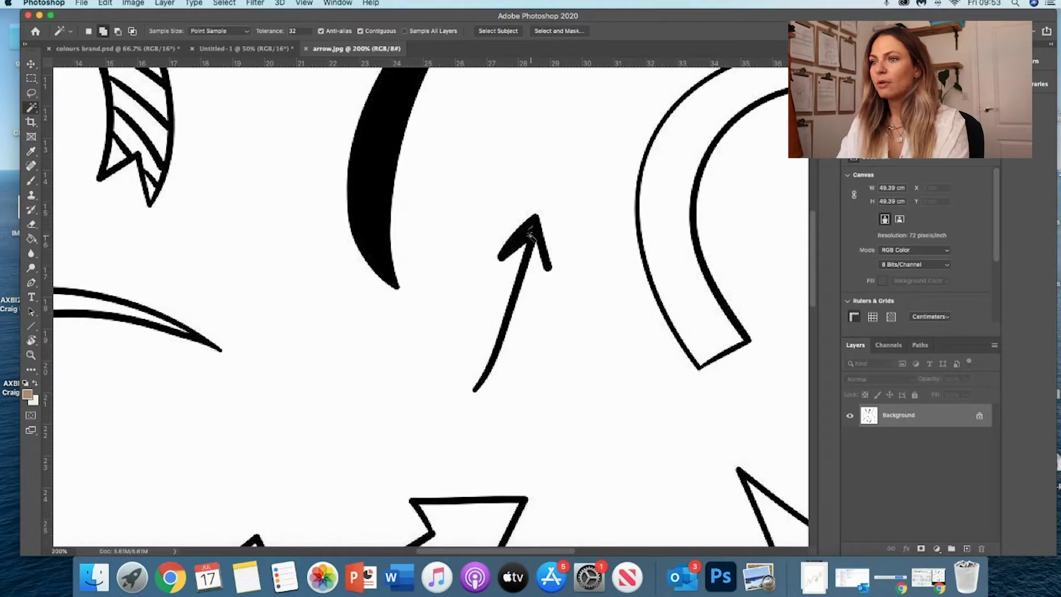
click(529, 242)
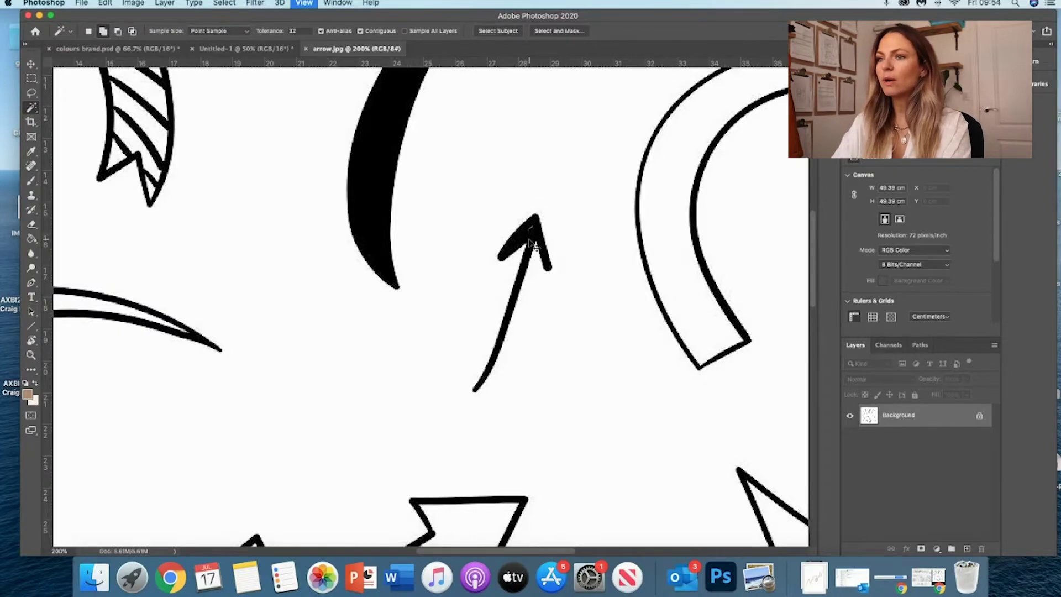
key(super+minus)
key(super+minus)
scroll(442, 398, down, 3)
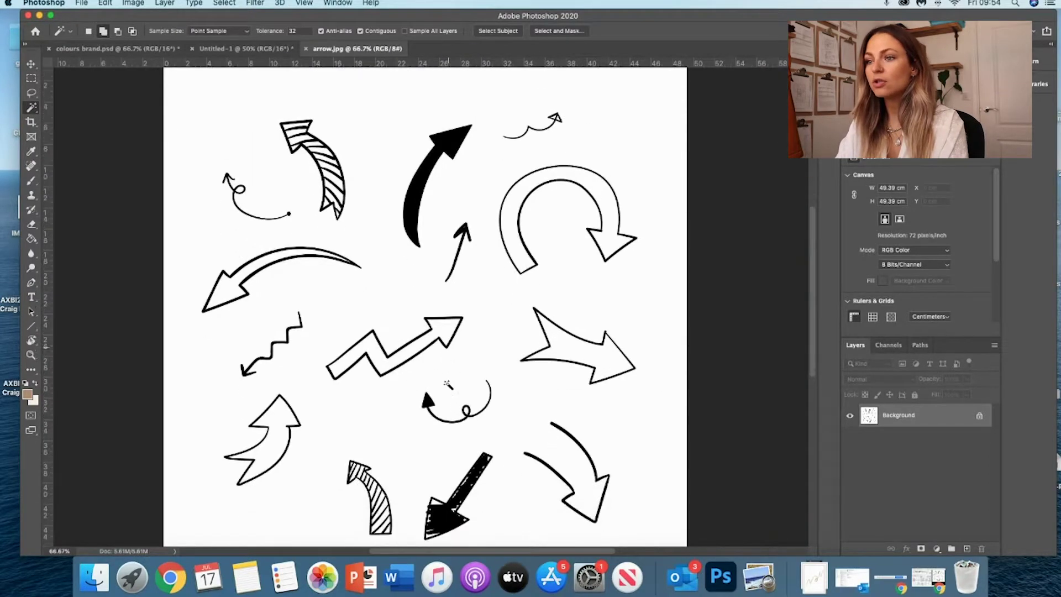
scroll(446, 383, right, 2)
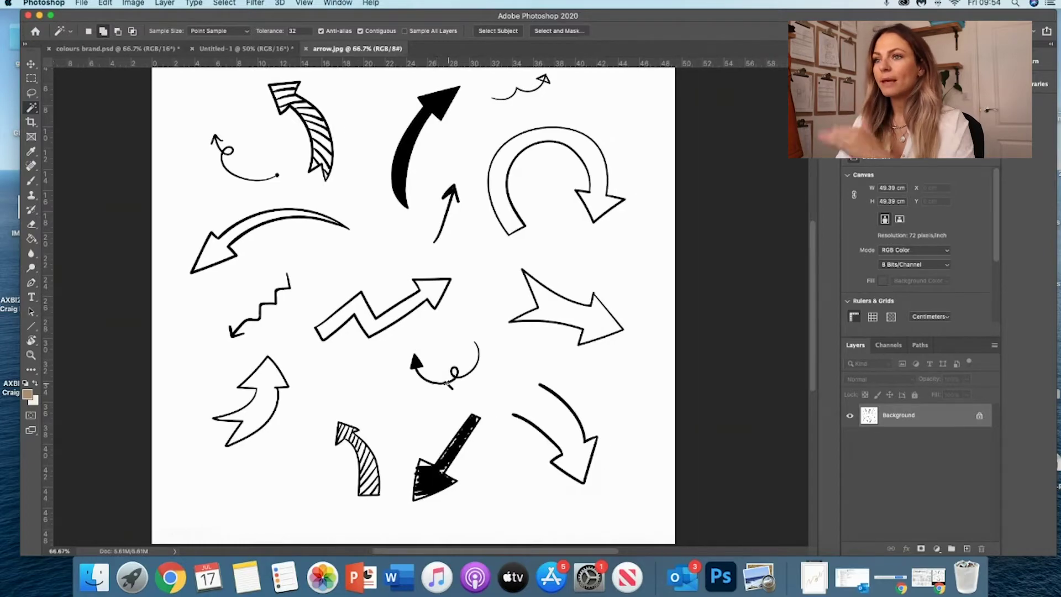
scroll(446, 382, up, 2)
scroll(446, 383, left, 2)
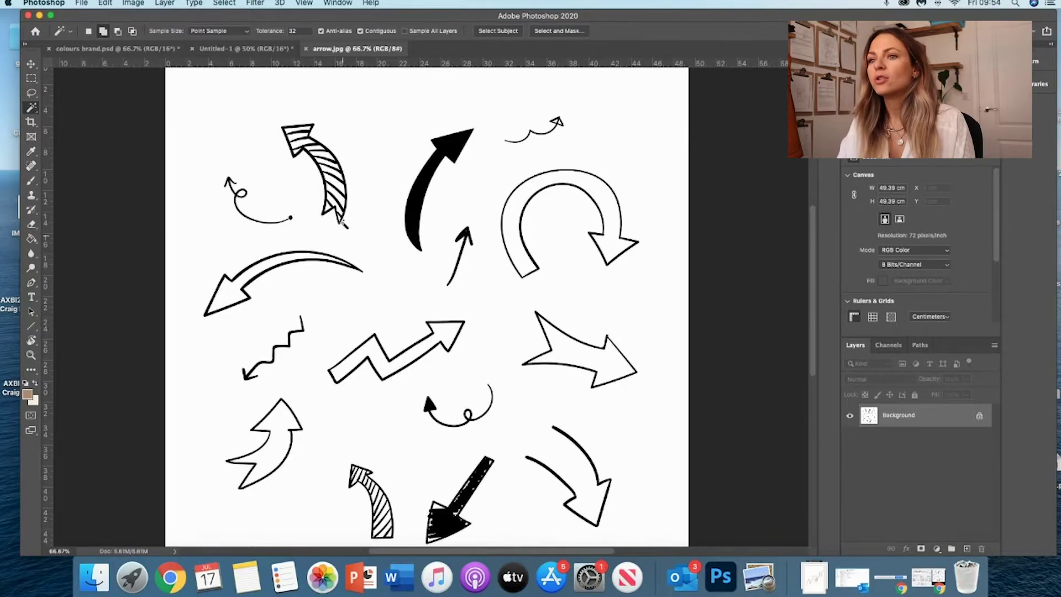
scroll(326, 208, up, 3)
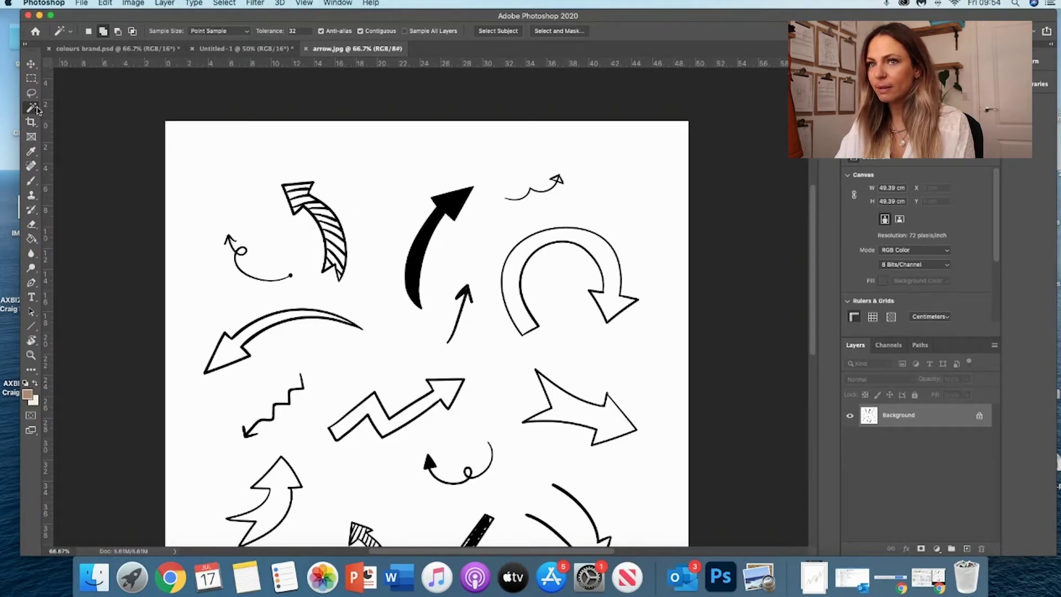
- Magic-wand the white background, then apply Select > Inverse so only the arrows stay selected
click(192, 152)
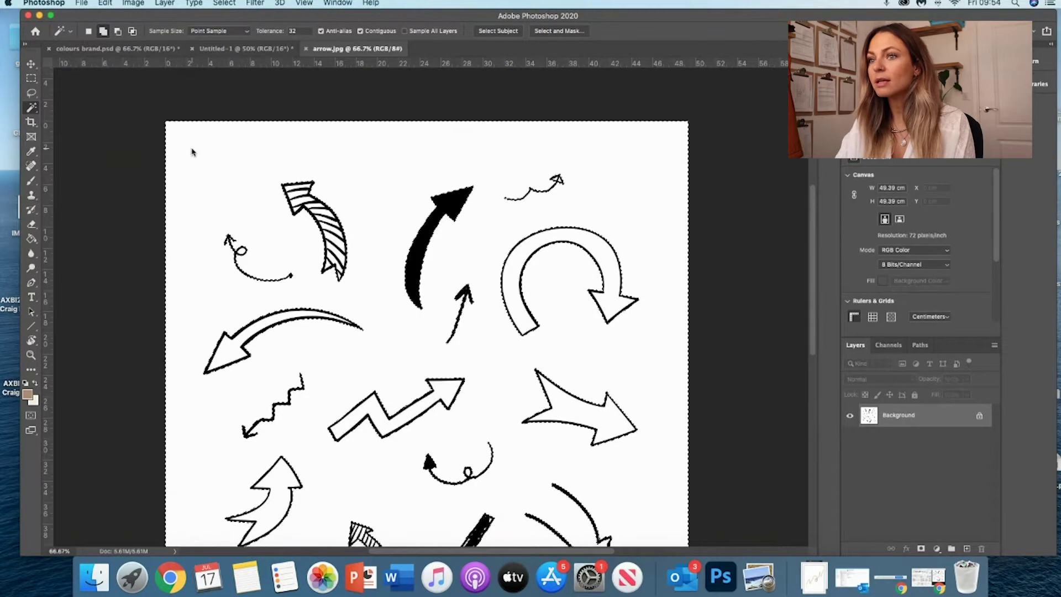
scroll(501, 379, down, 2)
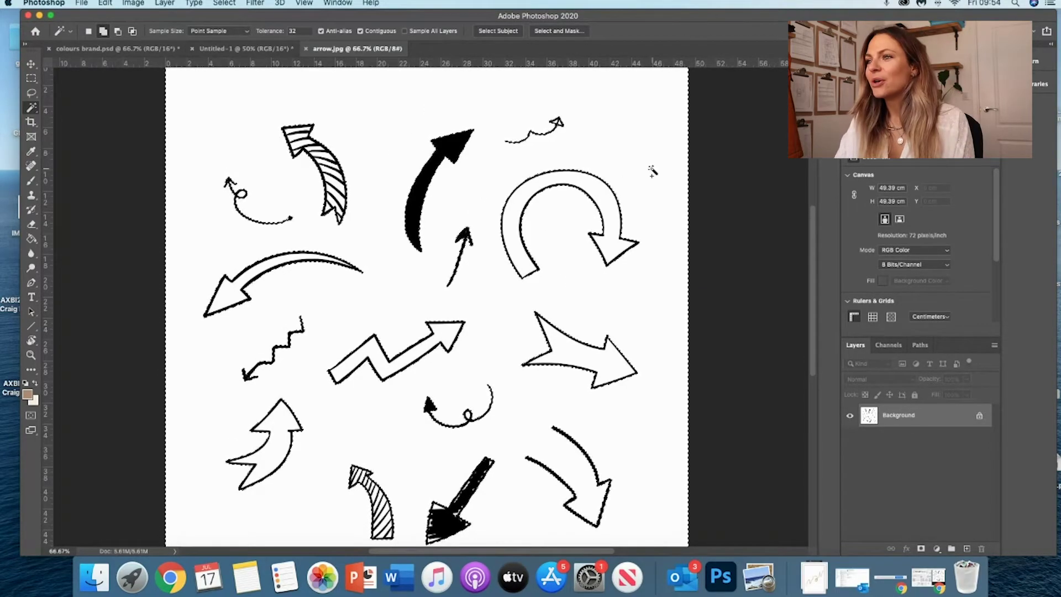
scroll(652, 171, up, 2)
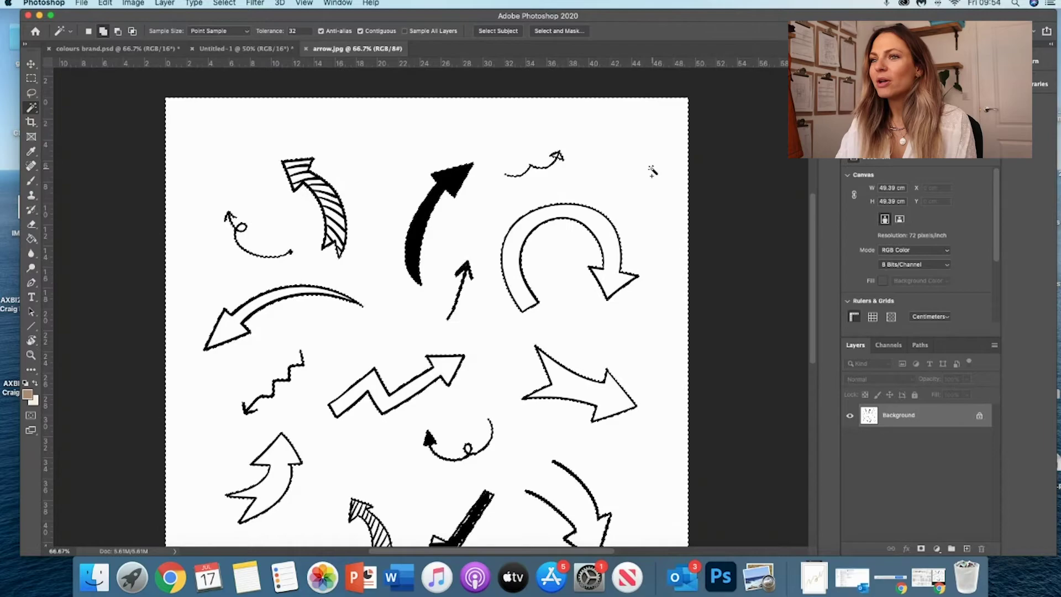
click(224, 4)
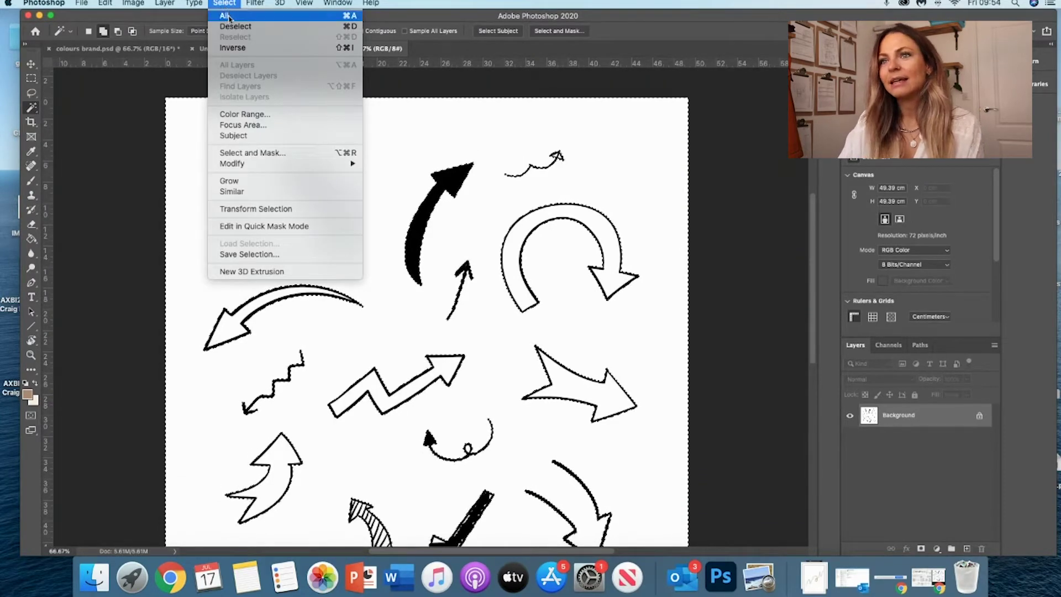
click(228, 48)
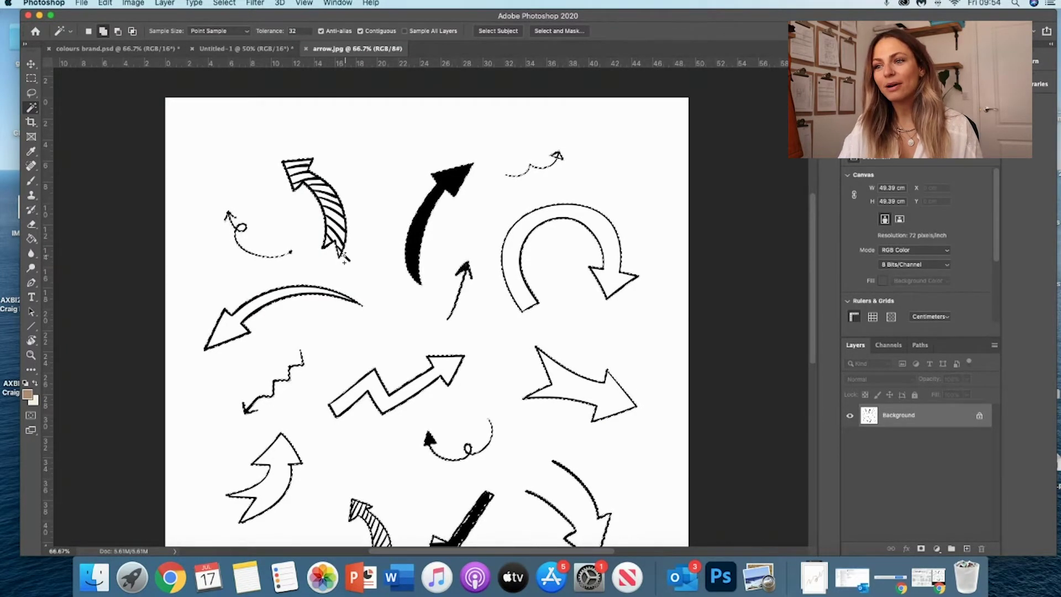
scroll(345, 256, down, 2)
scroll(345, 256, down, 2)
scroll(345, 256, right, 1)
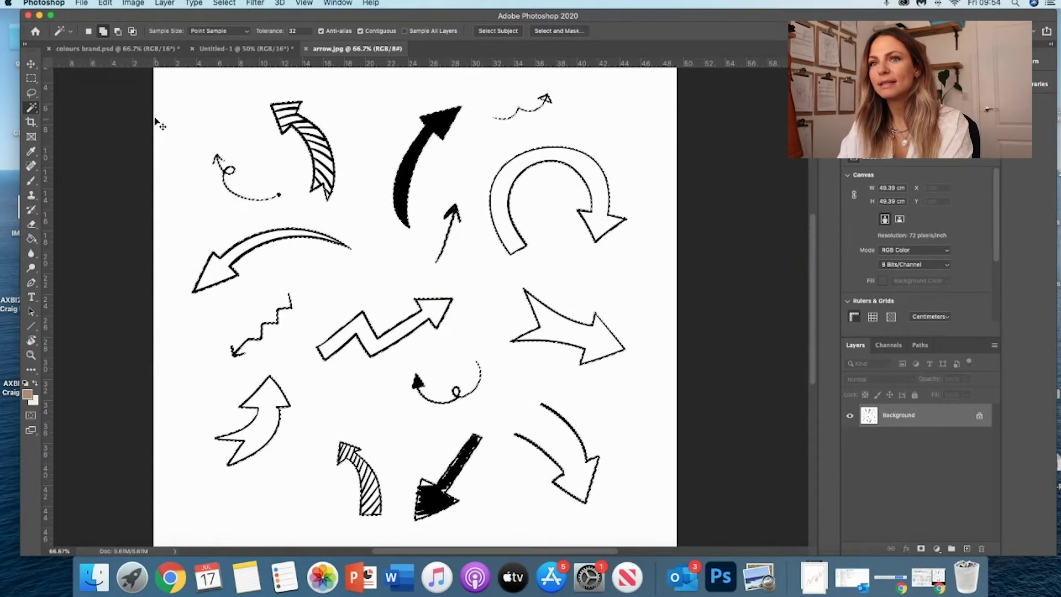
- Create the 1168 × 1146 px Untitled-2 document with Background Contents set to Transparent
click(83, 3)
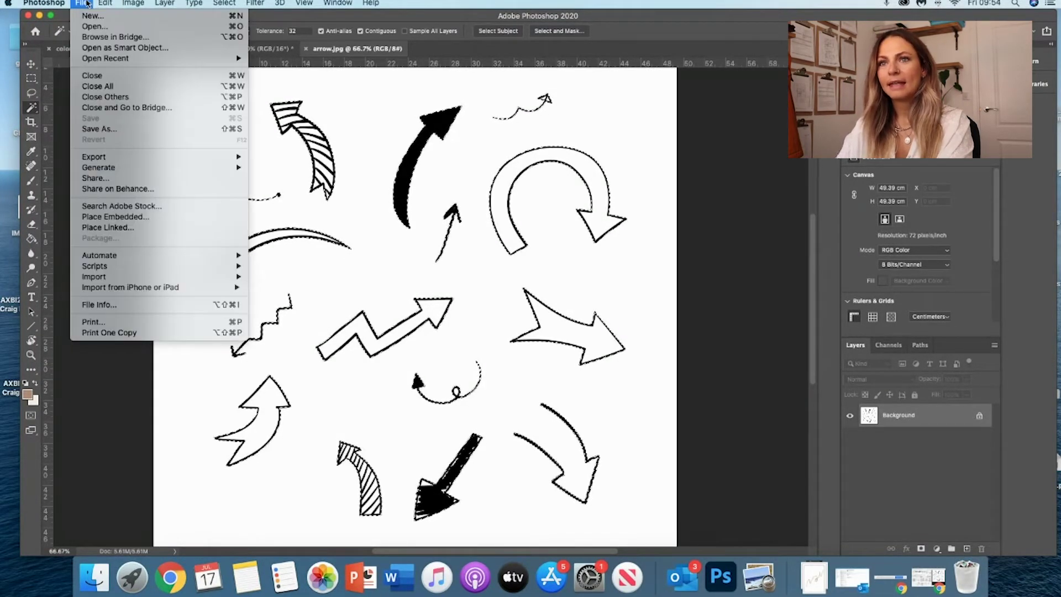
click(93, 16)
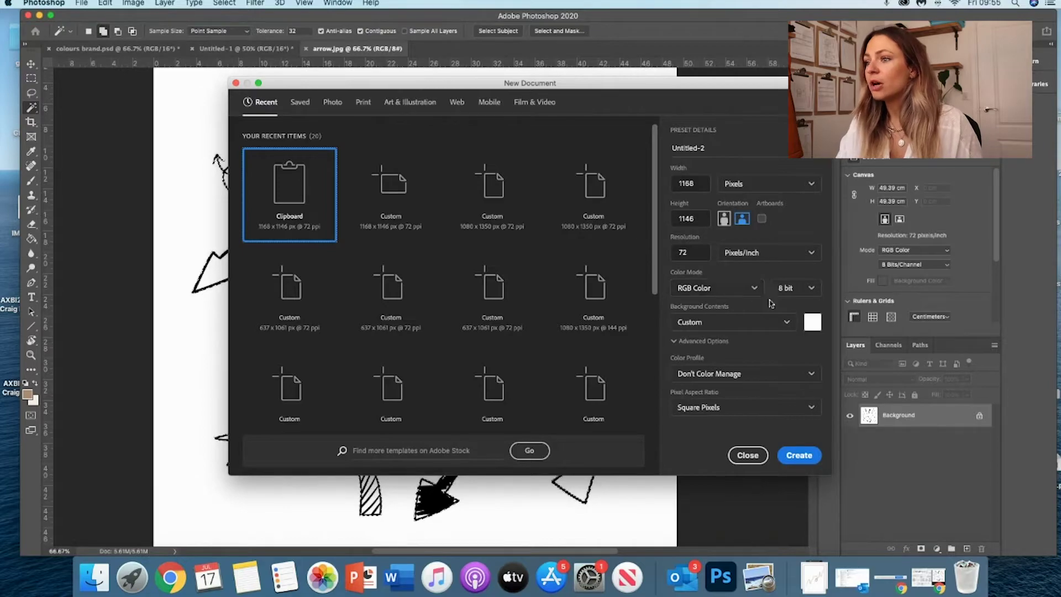
click(787, 323)
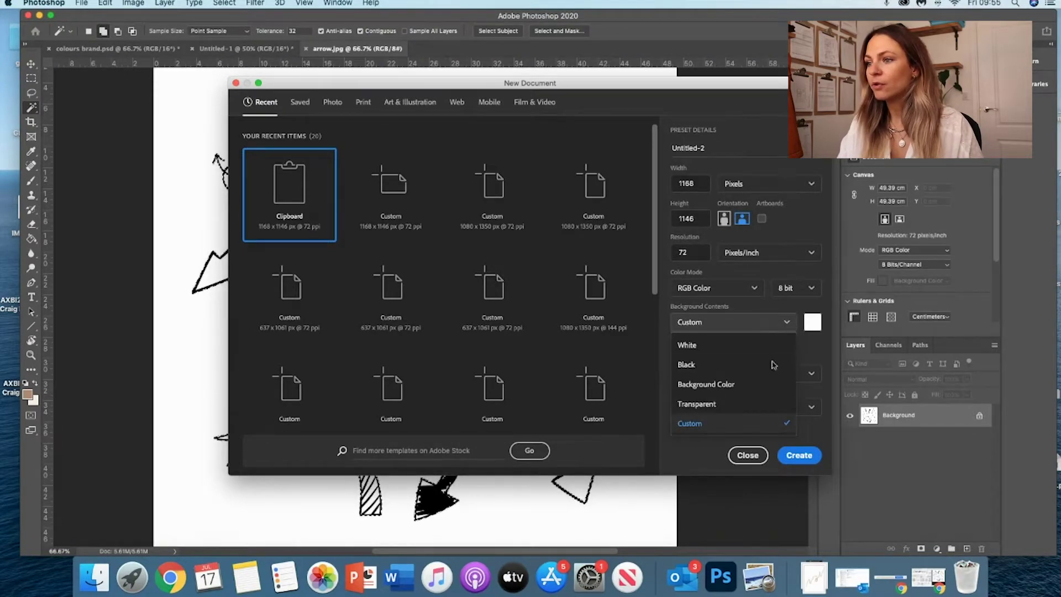
click(722, 409)
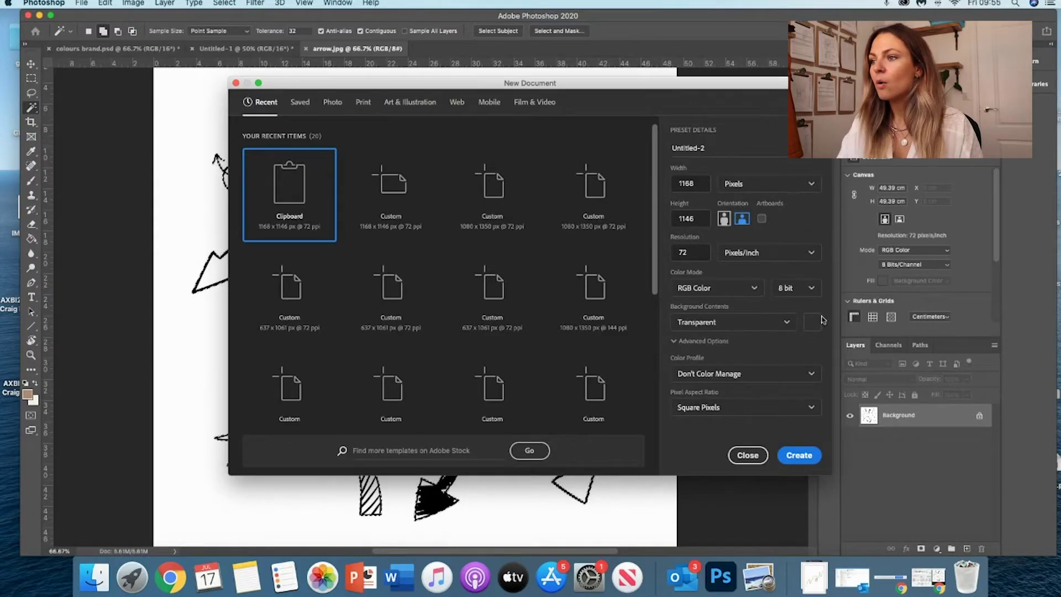
click(799, 457)
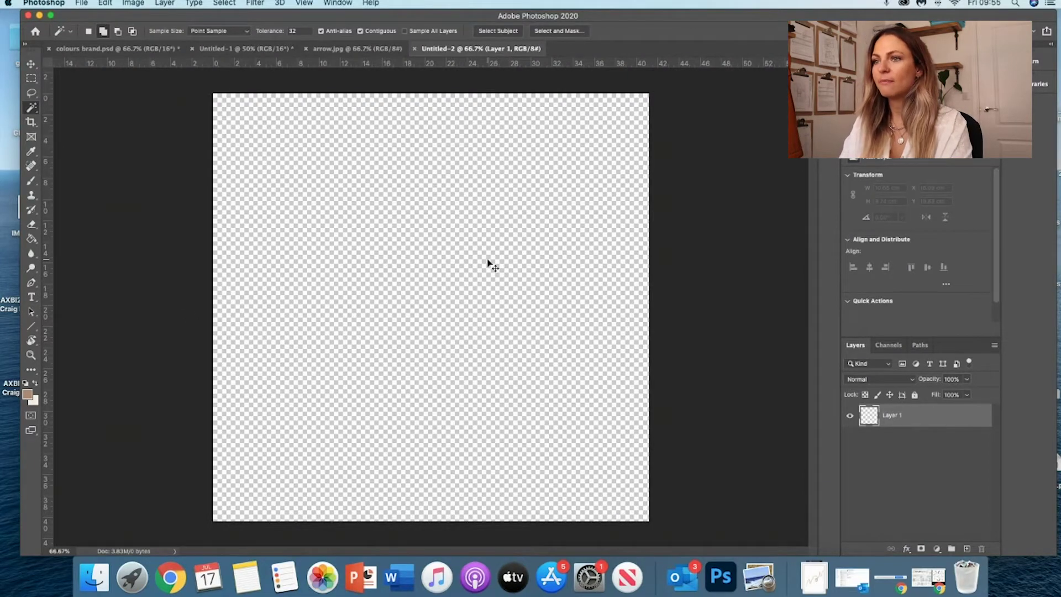
- Paste the copied arrows onto Untitled-2's transparent layer and switch to the Move tool
key(super+v)
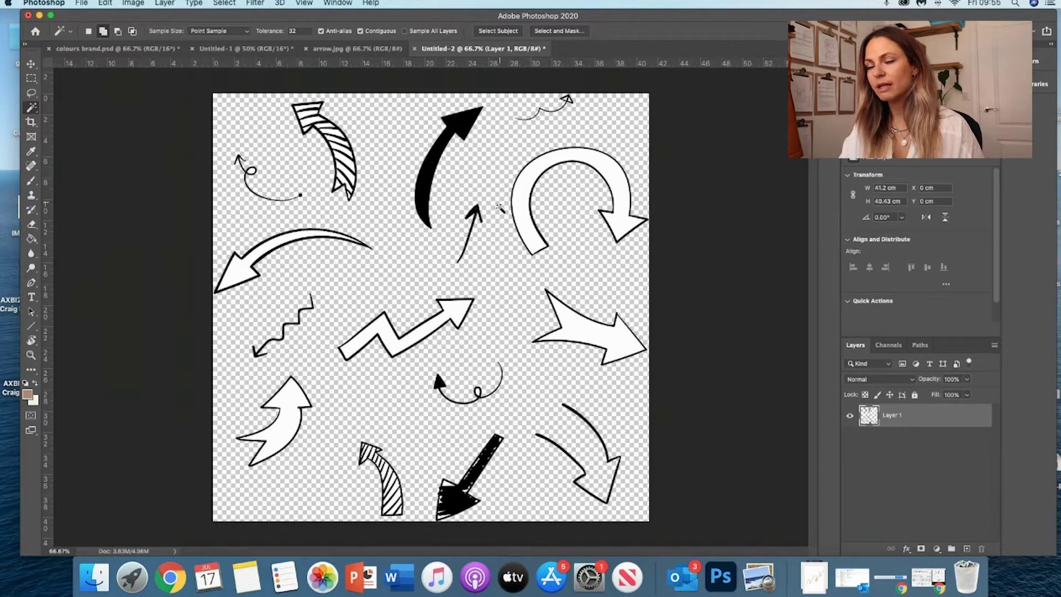
key(v)
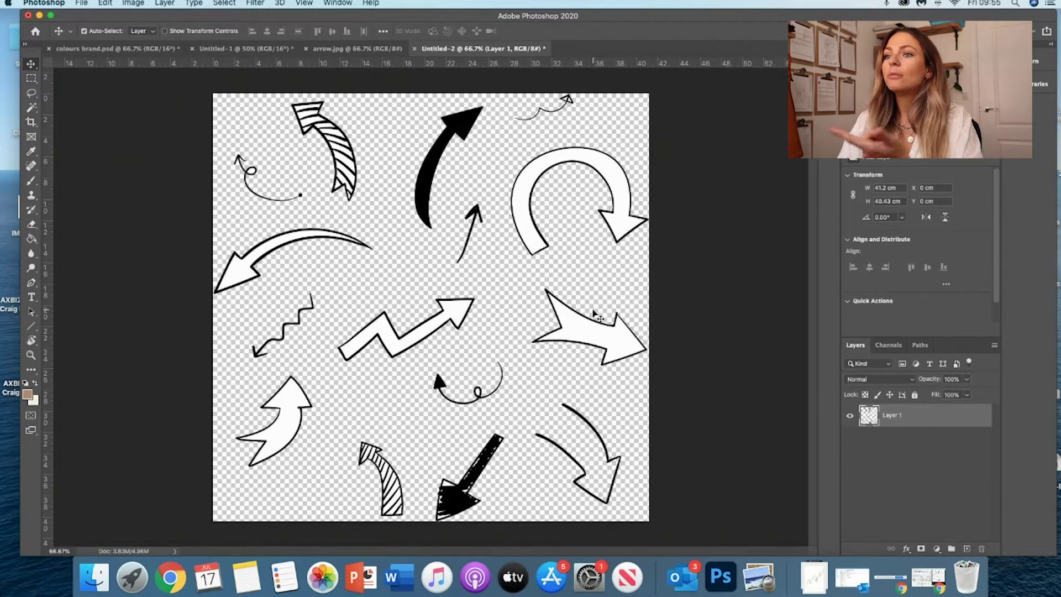
click(81, 3)
click(111, 129)
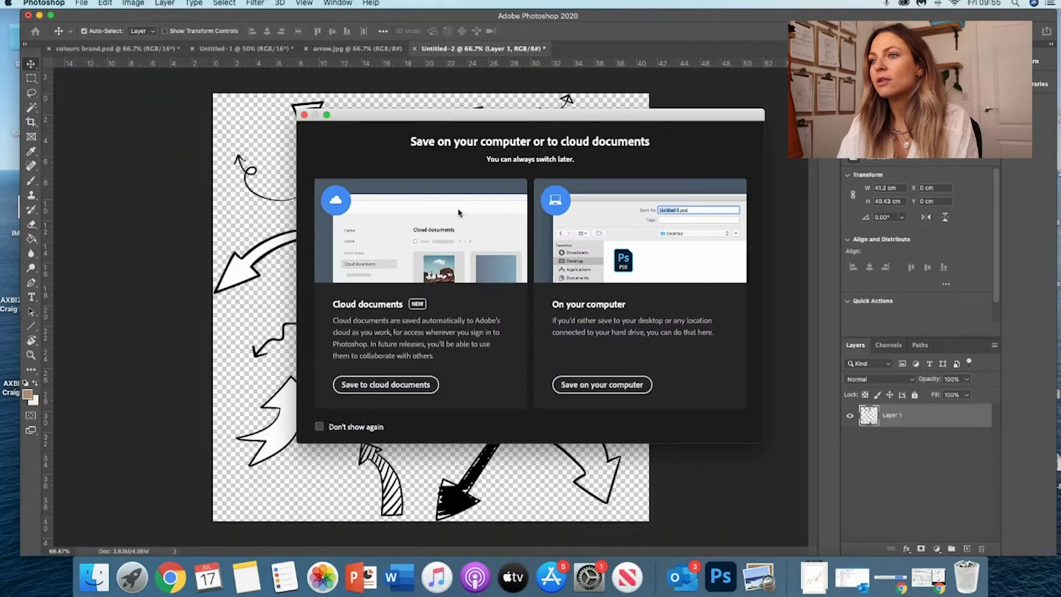
click(602, 385)
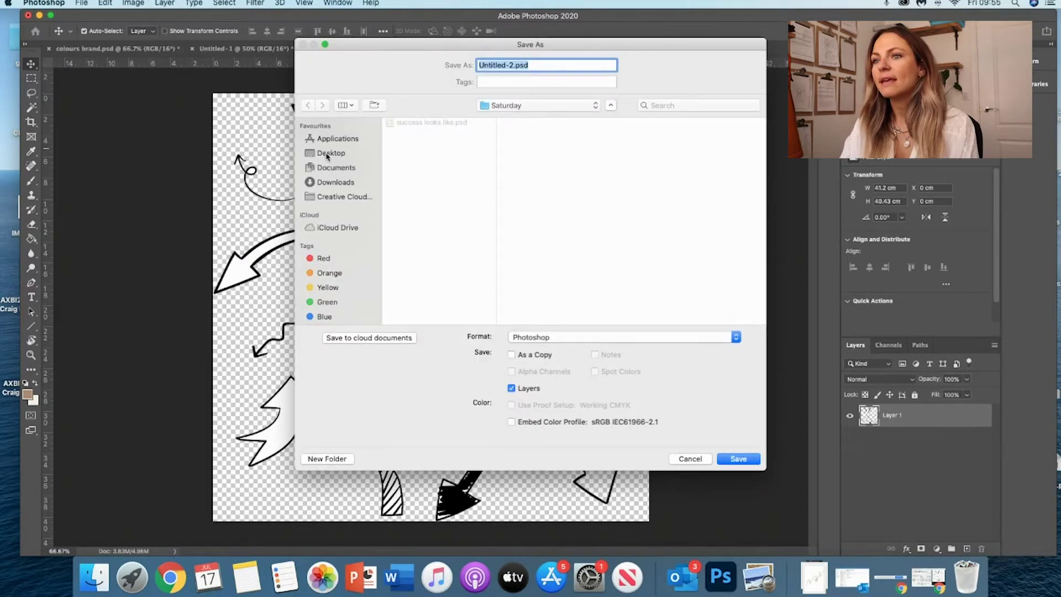
click(528, 338)
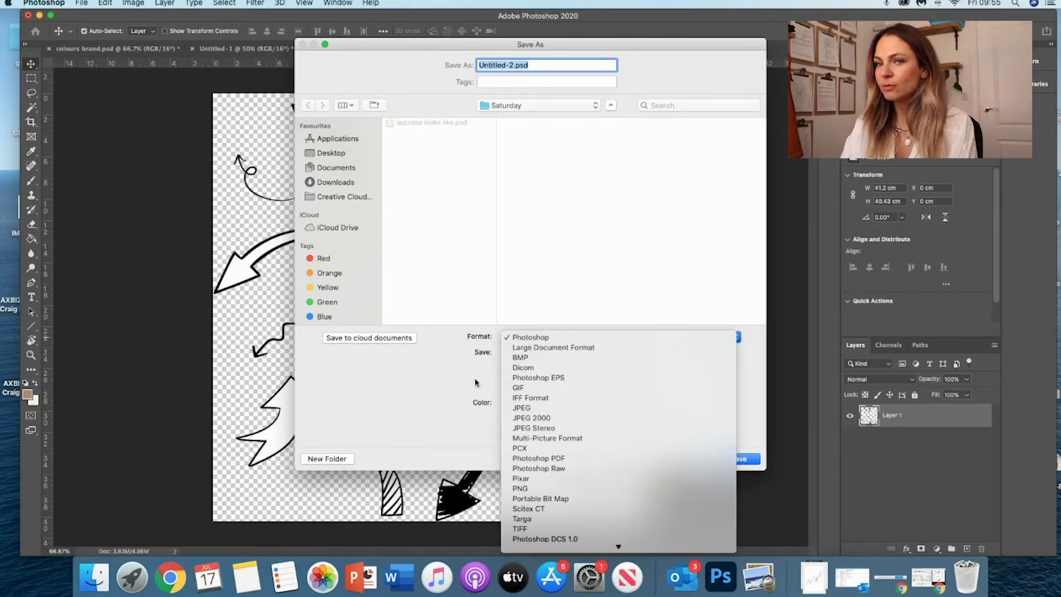
click(419, 390)
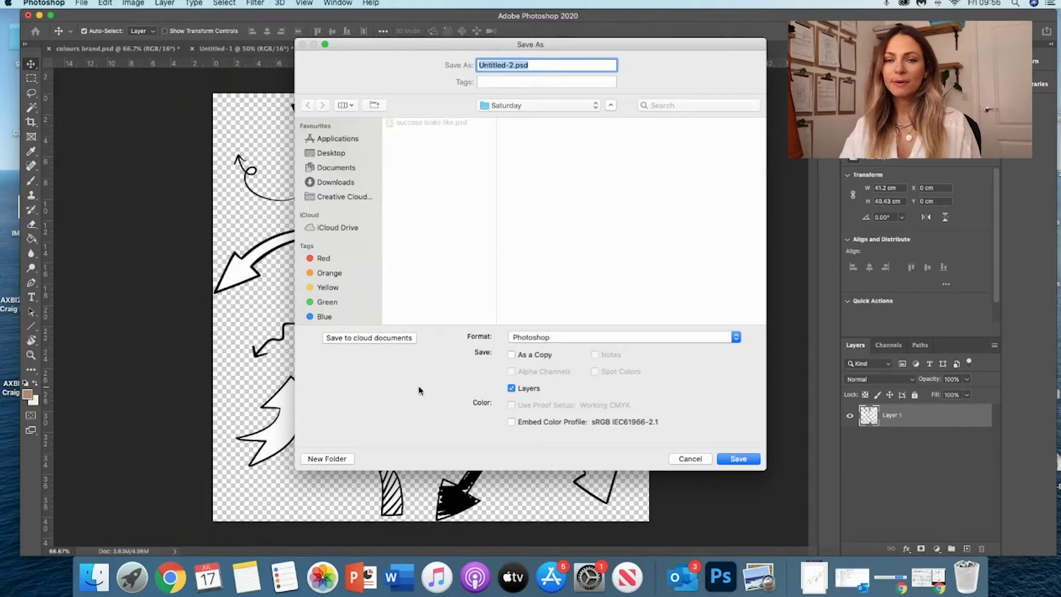
click(672, 462)
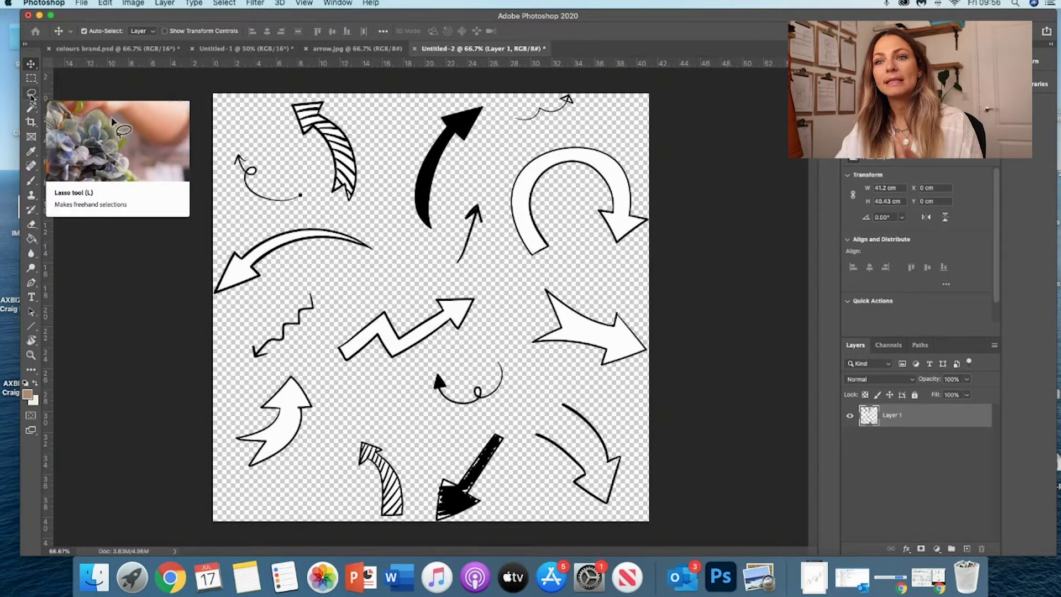
- Outline the zigzag arrow with the Lasso tool, then bring the Untitled-1 post forward
click(31, 93)
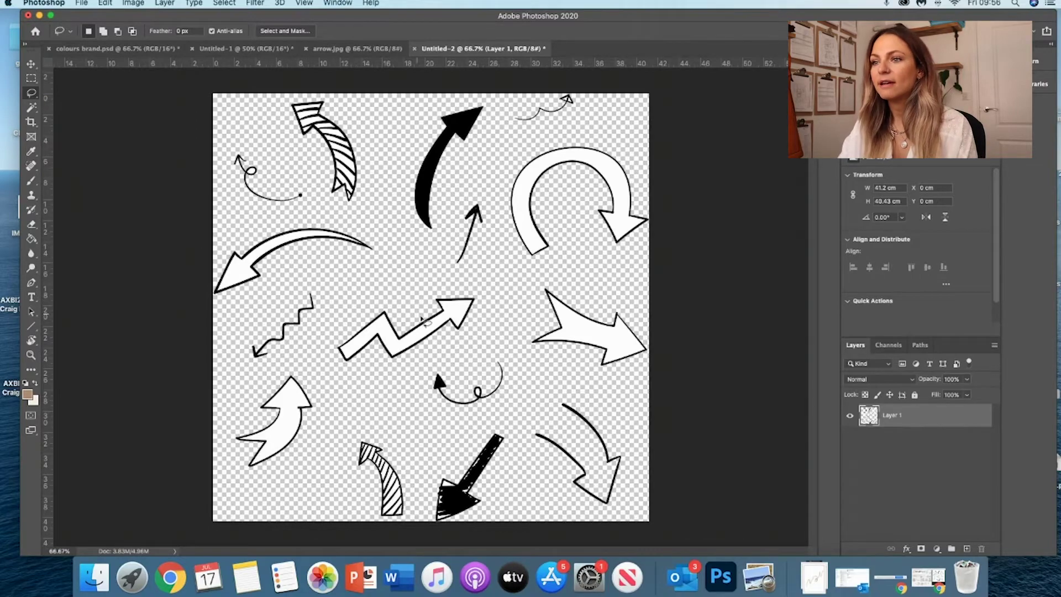
mouse_move(425, 291)
mouse_down()
mouse_move(480, 297)
mouse_move(486, 323)
mouse_move(412, 364)
mouse_move(346, 373)
mouse_move(334, 364)
mouse_move(337, 323)
mouse_move(425, 291)
mouse_up()
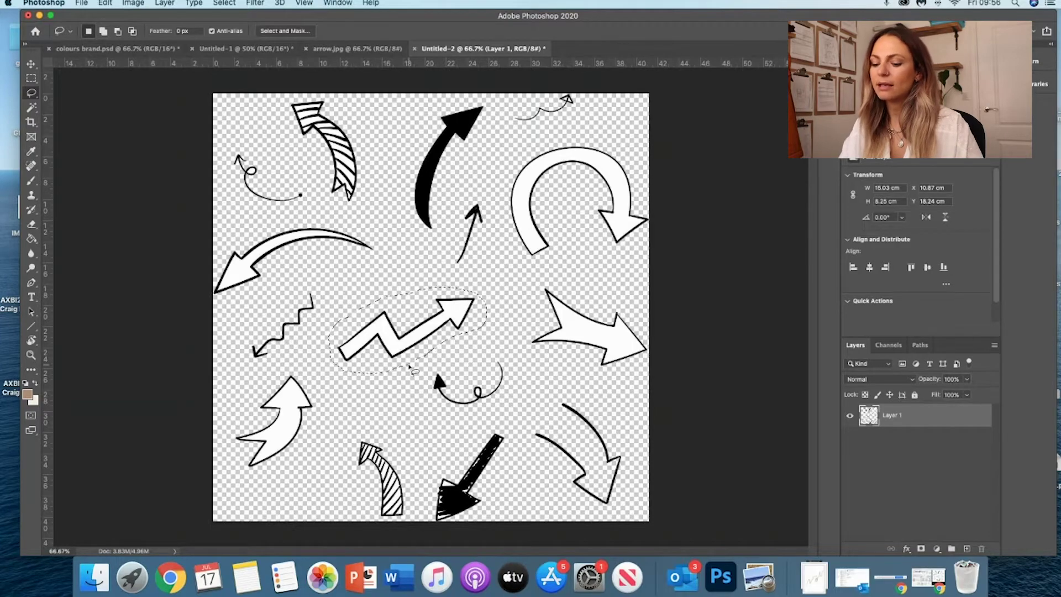
drag(398, 367, 215, 55)
- Save the post on the computer as photoshop.psd
key(v)
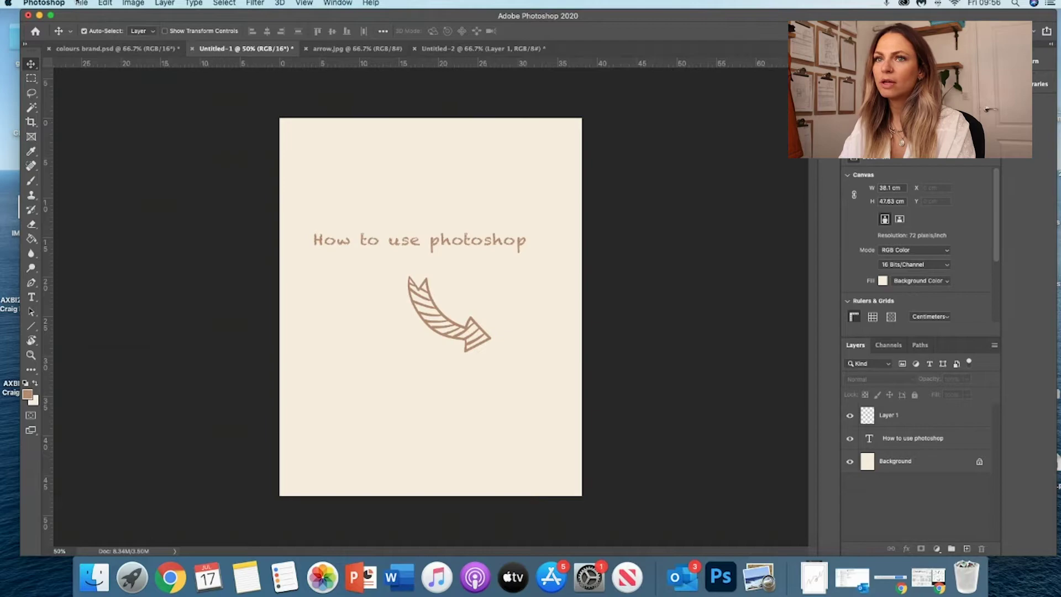
click(81, 3)
click(96, 130)
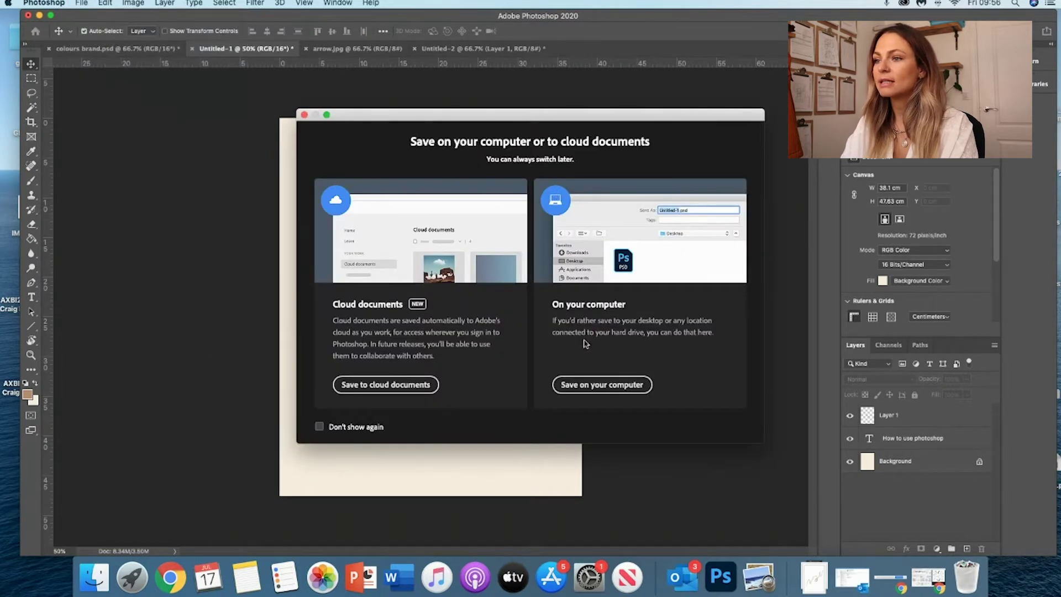
click(601, 385)
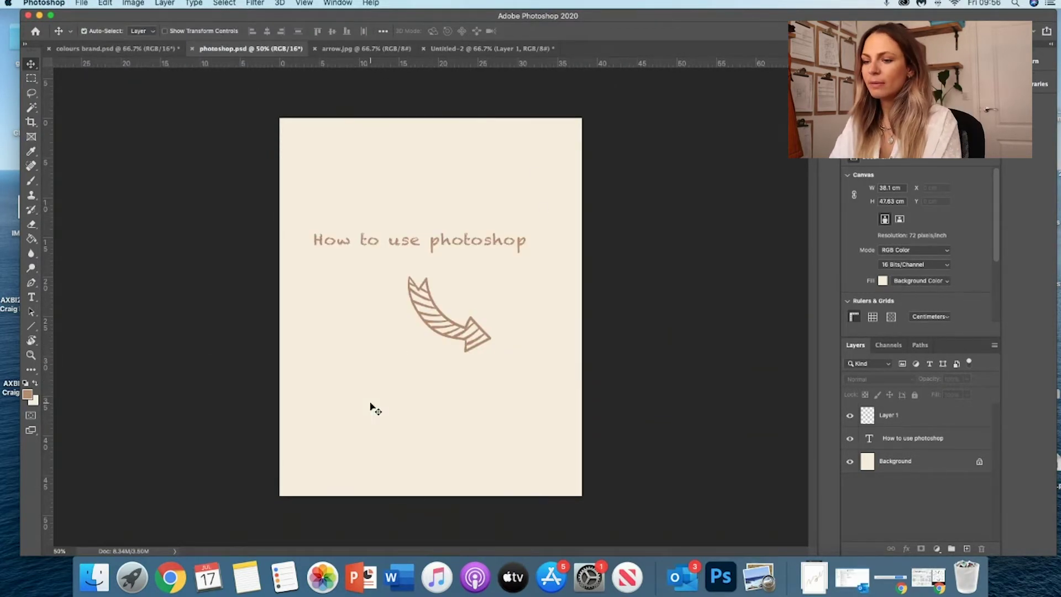
- Paste the zigzag arrow near the post's bottom and fill it brown with the Paint Bucket
key(super+v)
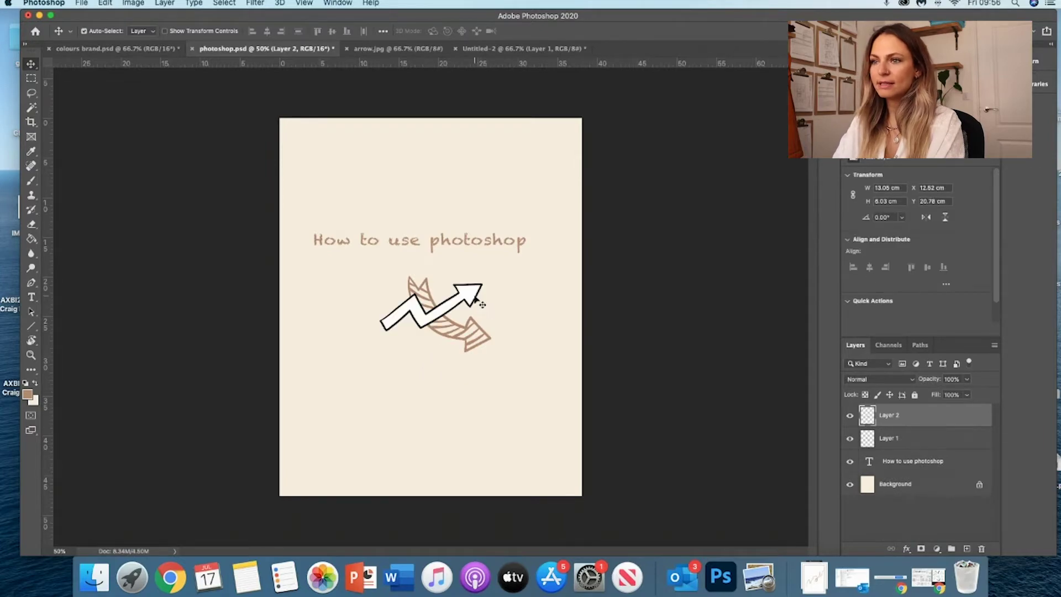
drag(474, 298, 467, 417)
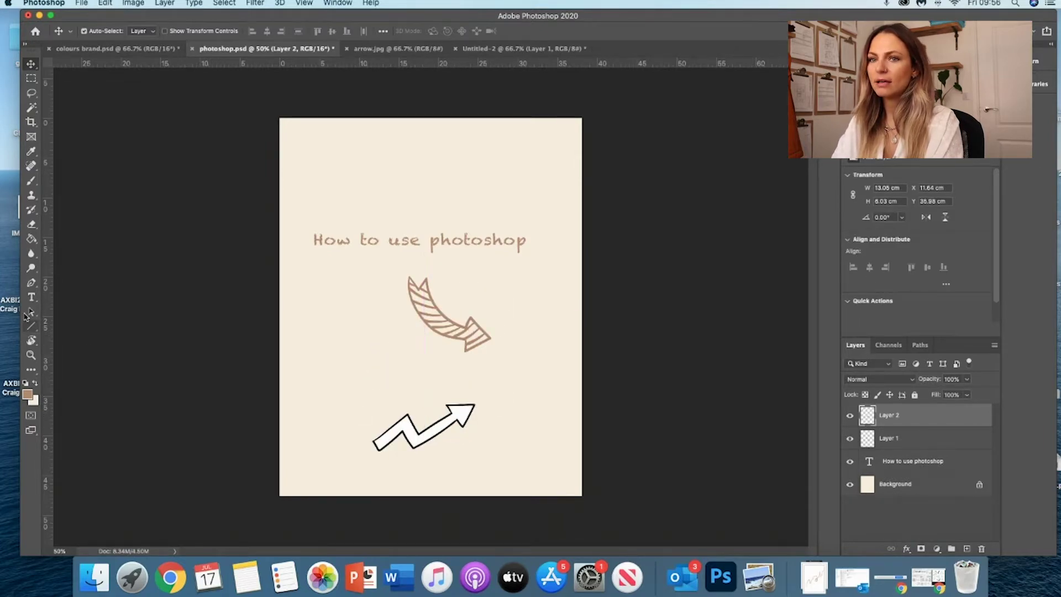
click(31, 239)
click(433, 437)
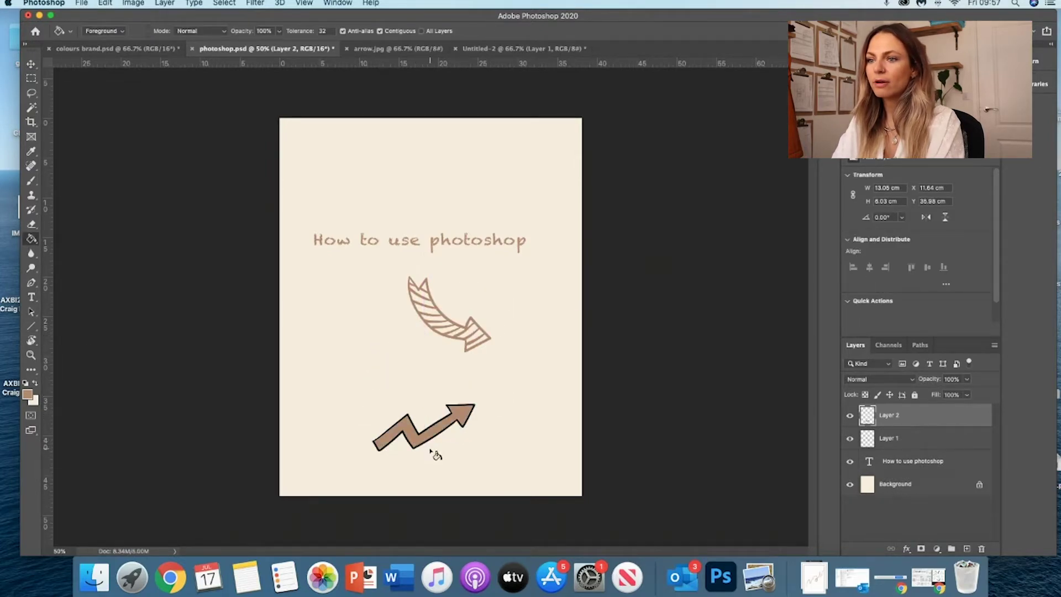
- Tilt the brown zigzag arrow slightly with Free Transform
key(v)
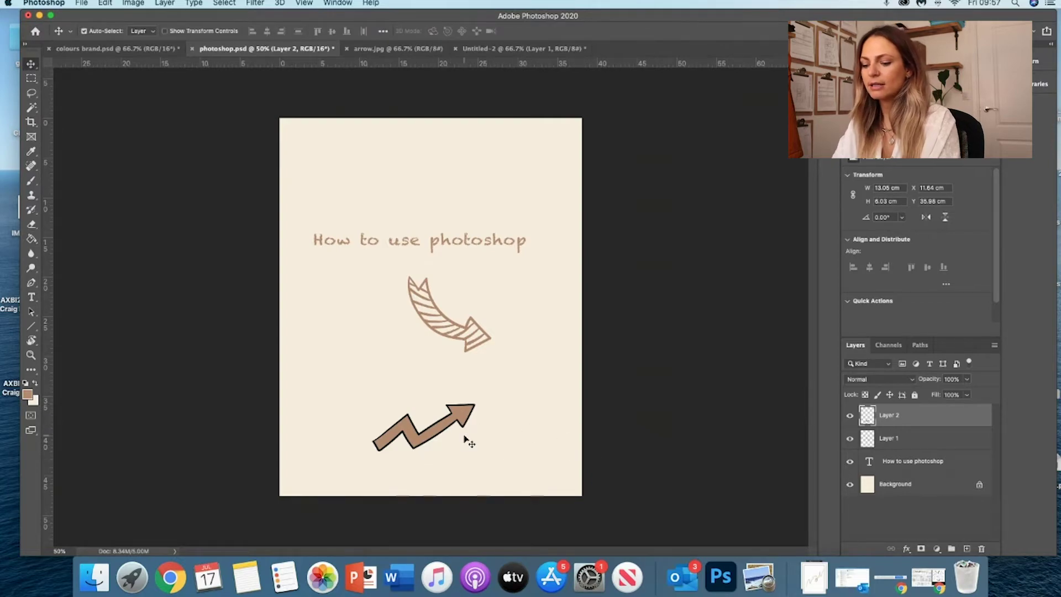
key(ctrl+t)
drag(504, 433, 468, 414)
key(Return)
key(ctrl+t)
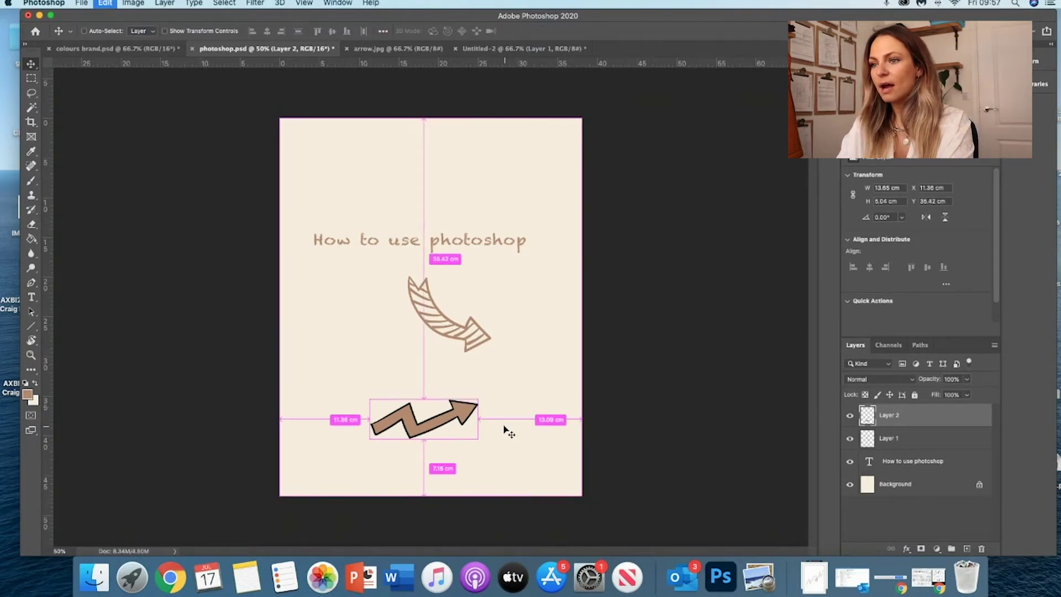
key(Return)
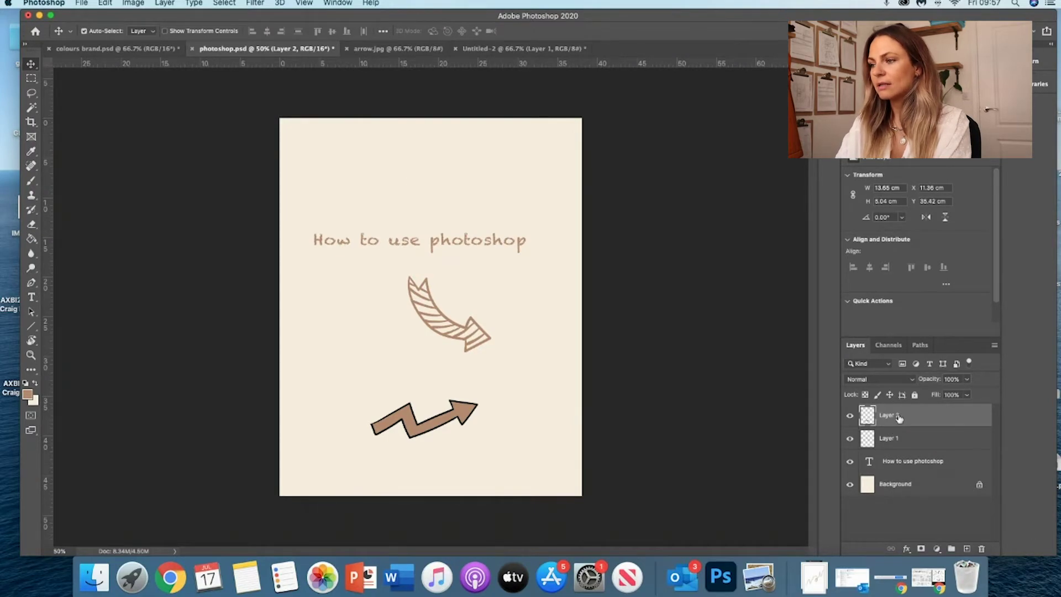
- Flip the zigzag arrow horizontally via Edit > Transform > Flip Horizontal
click(100, 3)
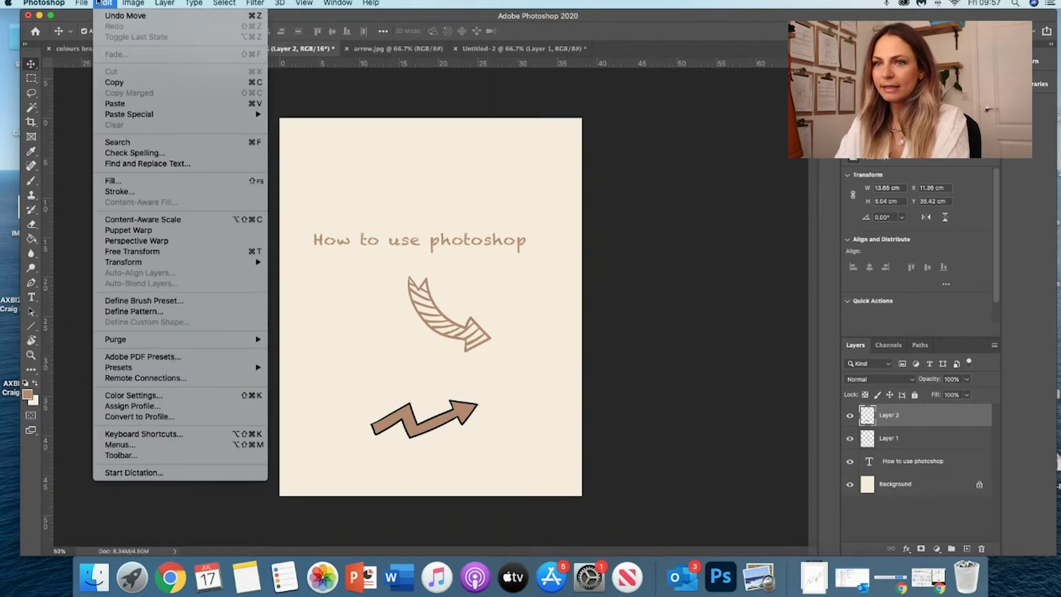
mouse_move(151, 264)
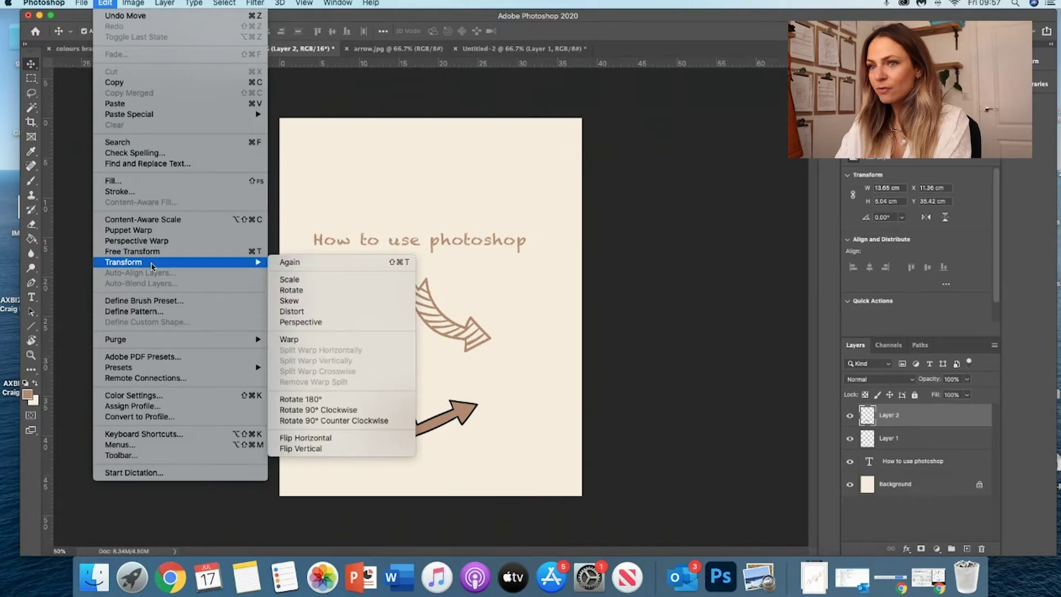
click(341, 440)
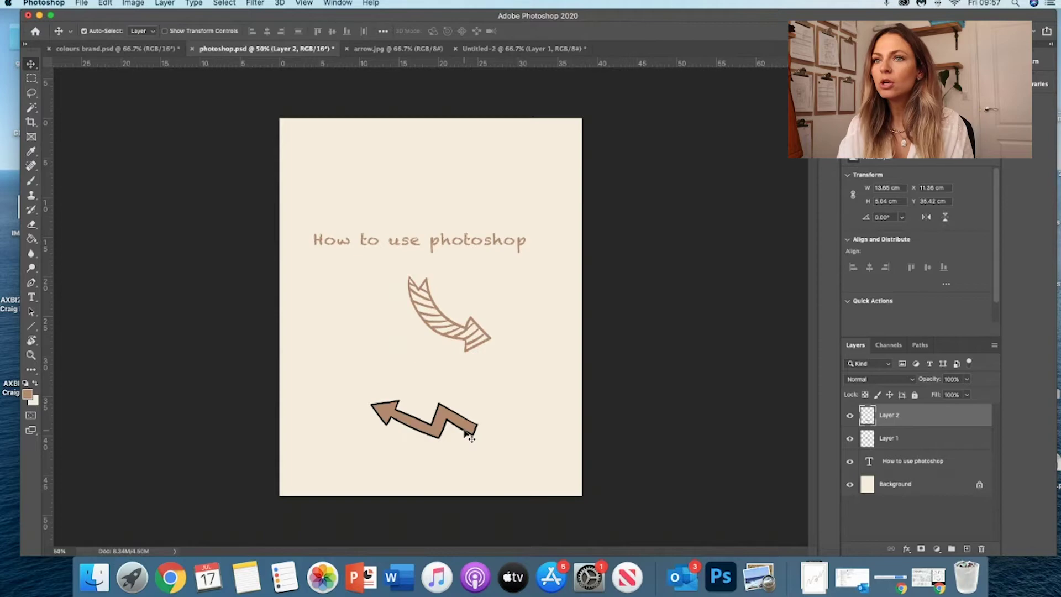
- Rotate the zigzag arrow about 40° so it points up-left toward the curved arrow
click(114, 3)
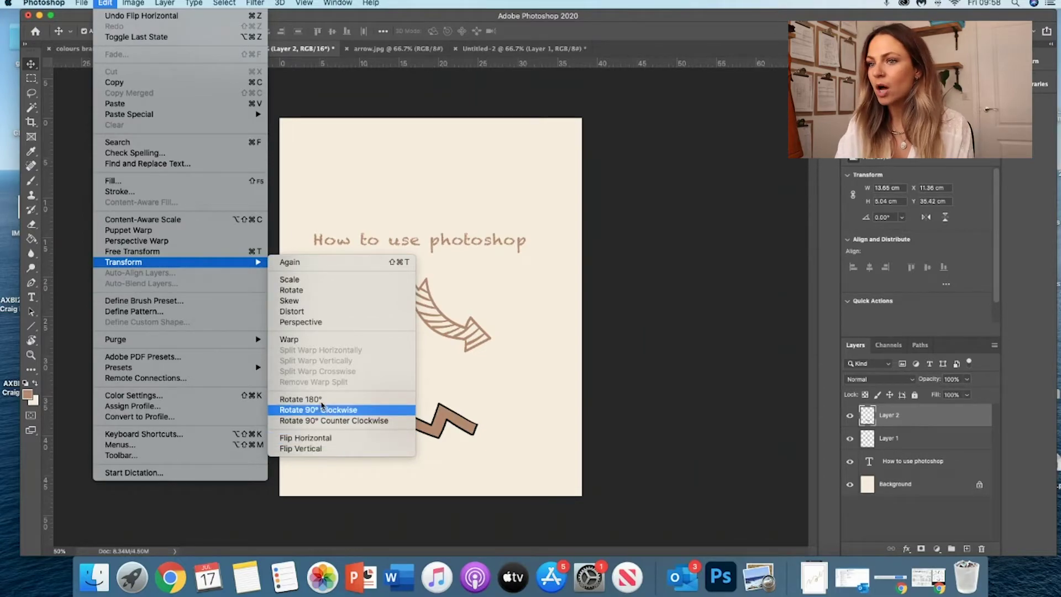
click(429, 488)
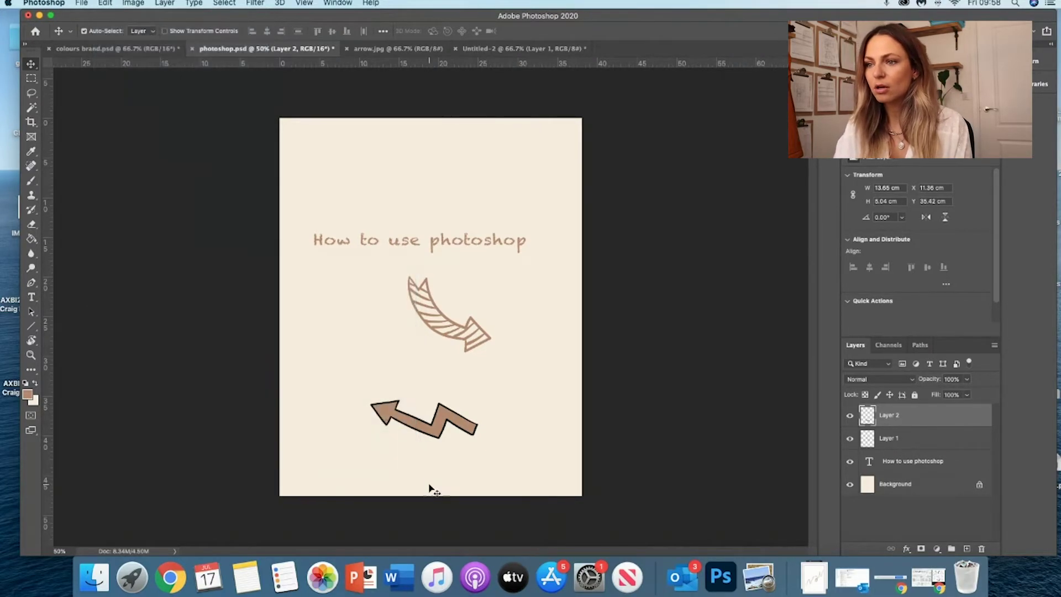
key(super+t)
drag(475, 450, 505, 447)
key(Return)
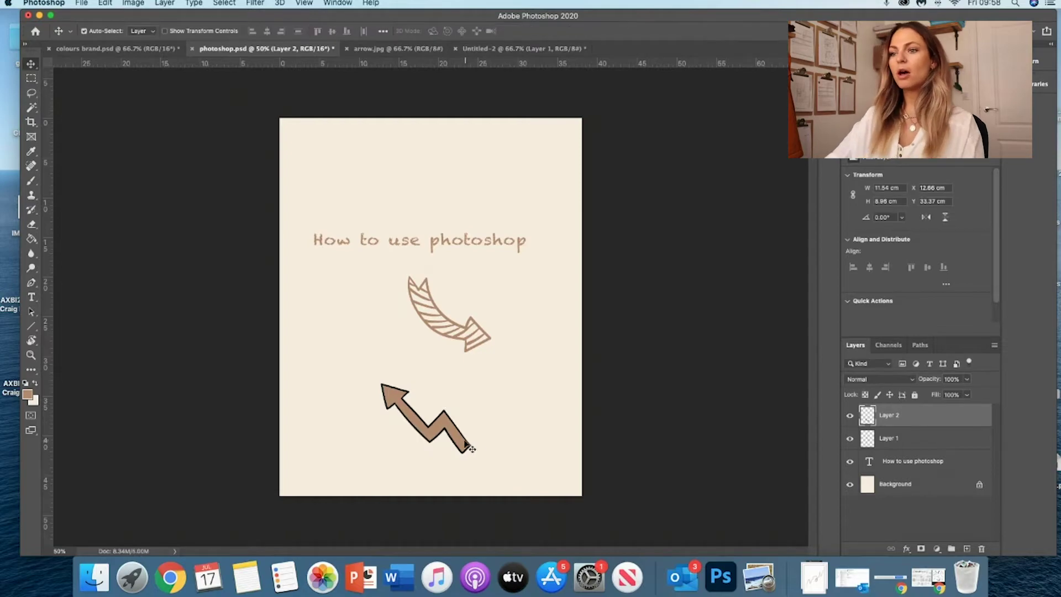
- Zoom in on Layer 1's curved arrow, bucket-fill four stripes brown, then undo the fills
key(super+equal)
key(super+equal)
key(super+equal)
click(390, 315)
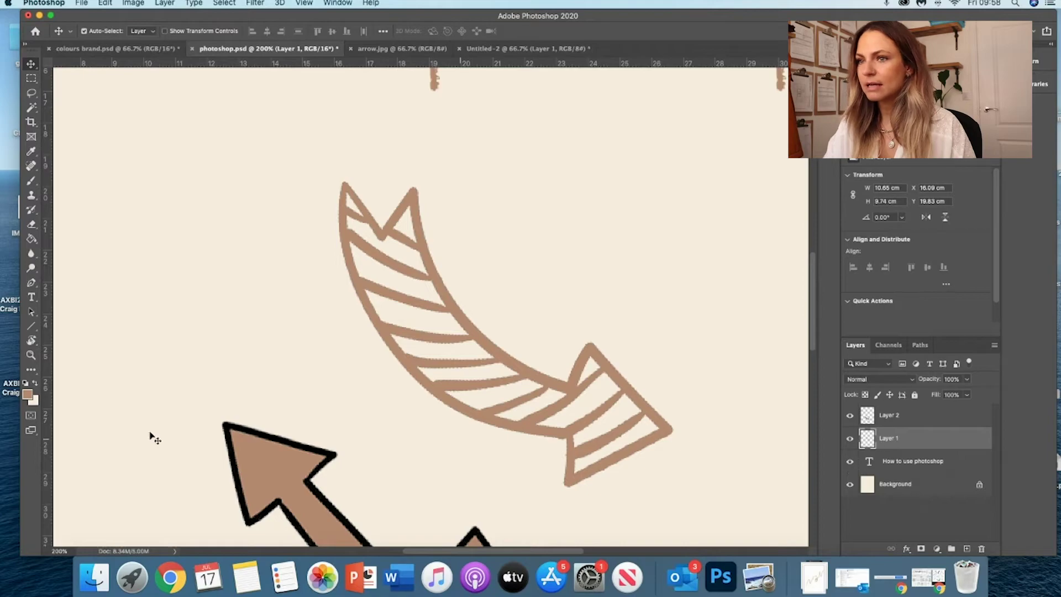
click(31, 240)
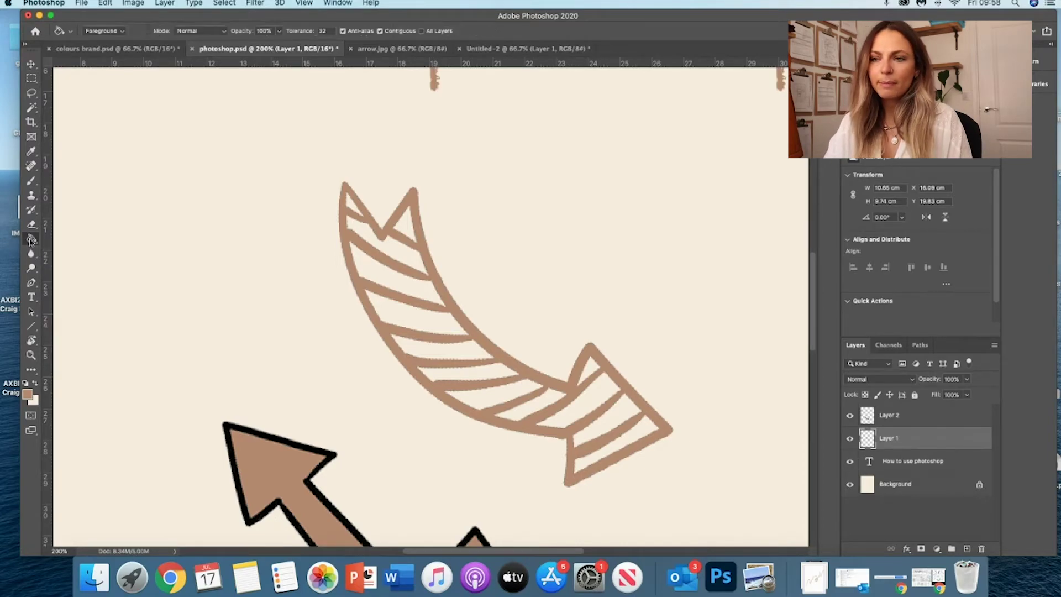
click(406, 321)
click(473, 358)
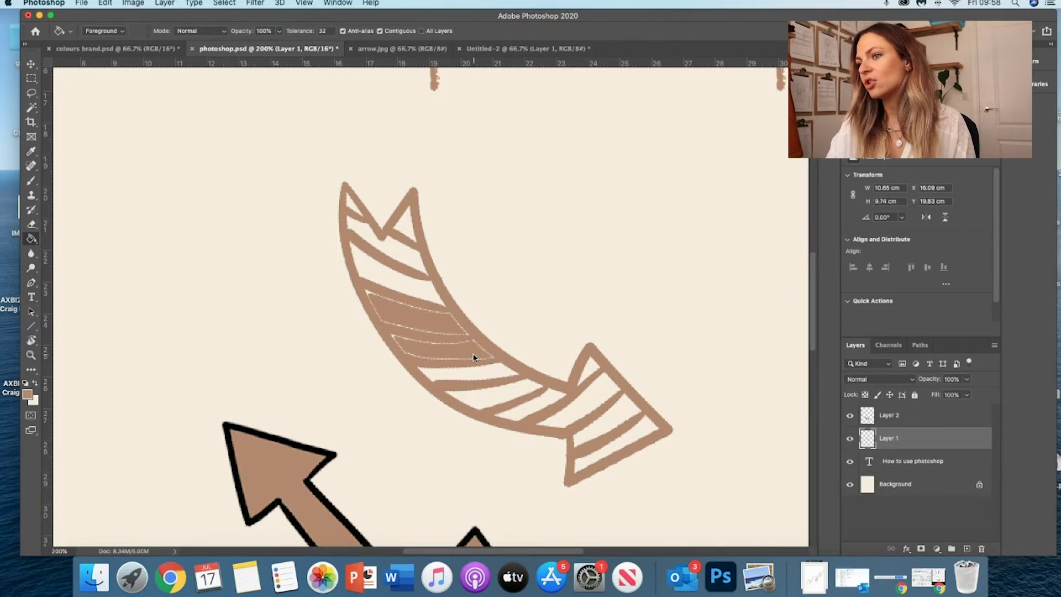
click(474, 373)
click(458, 357)
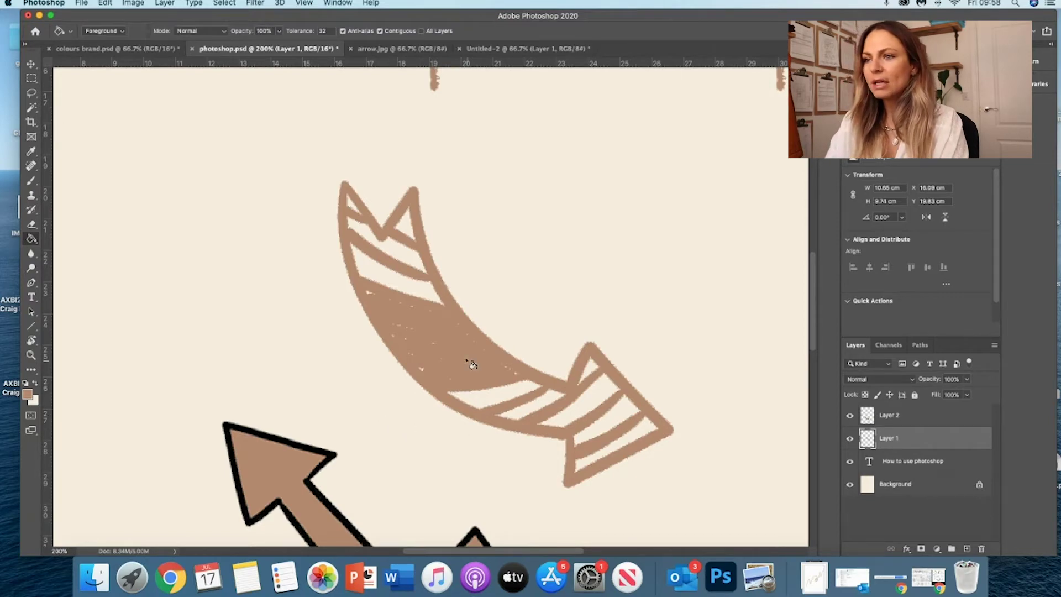
key(super+z)
key(super+z)
key(super+z)
key(super+z)
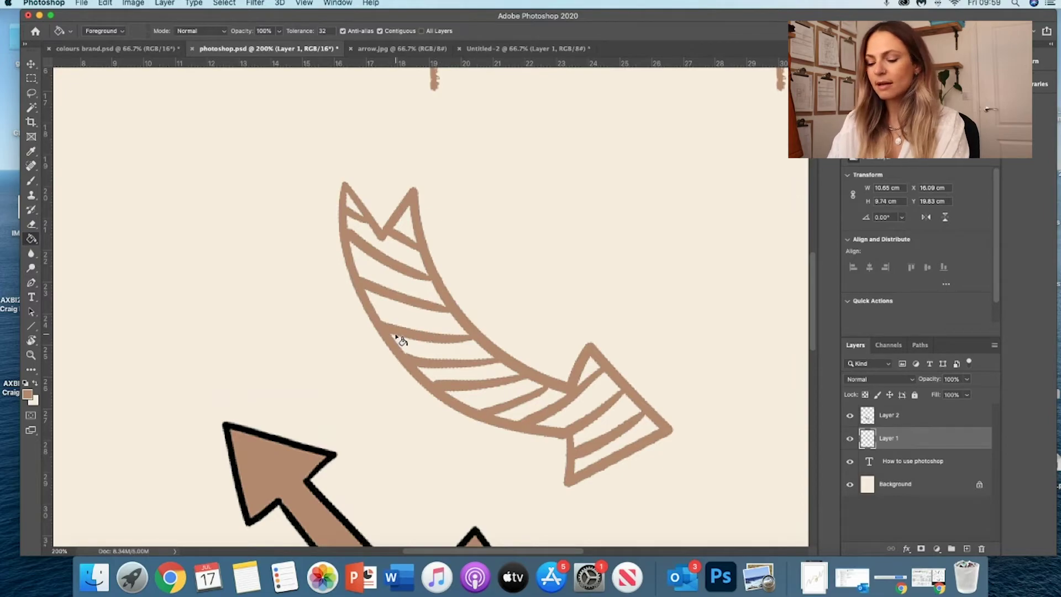
key(super+equal)
- Try a freehand Lasso outline around the curved arrow's upper arrowhead, then deselect it
click(30, 94)
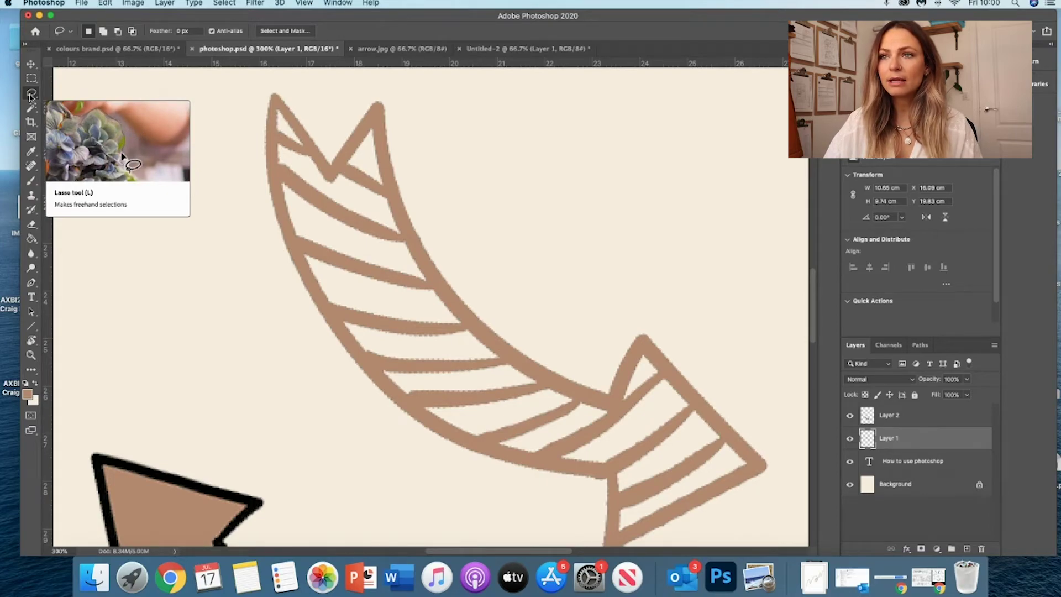
mouse_move(335, 106)
mouse_down()
mouse_move(469, 256)
mouse_move(228, 275)
mouse_move(203, 88)
mouse_move(252, 86)
mouse_move(380, 114)
mouse_move(475, 178)
mouse_move(454, 286)
mouse_move(263, 201)
mouse_up()
key(super+d)
scroll(166, 172, up, 3)
scroll(166, 171, left, 2)
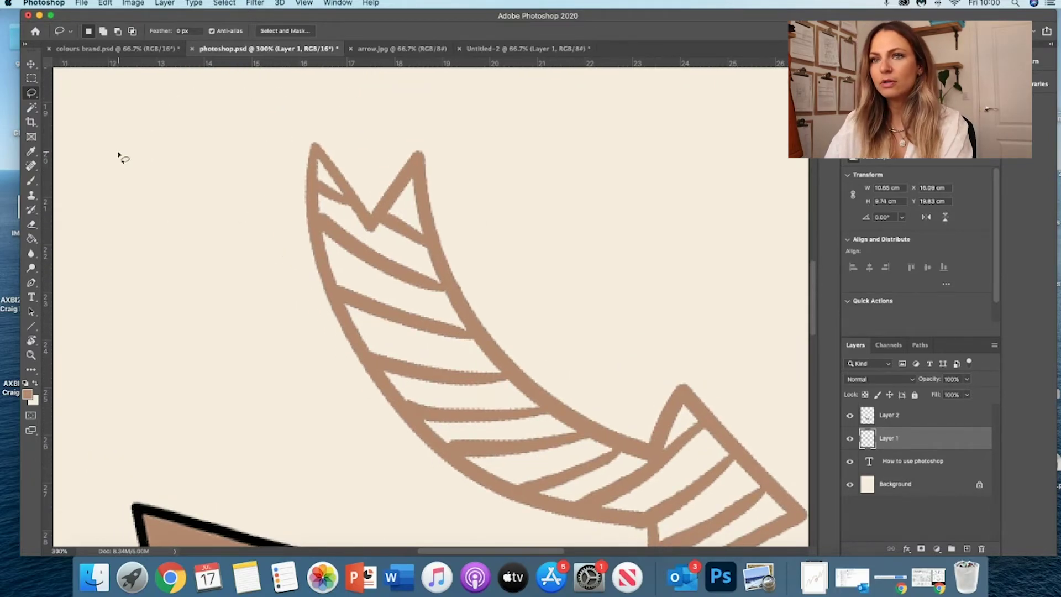
right_click(31, 93)
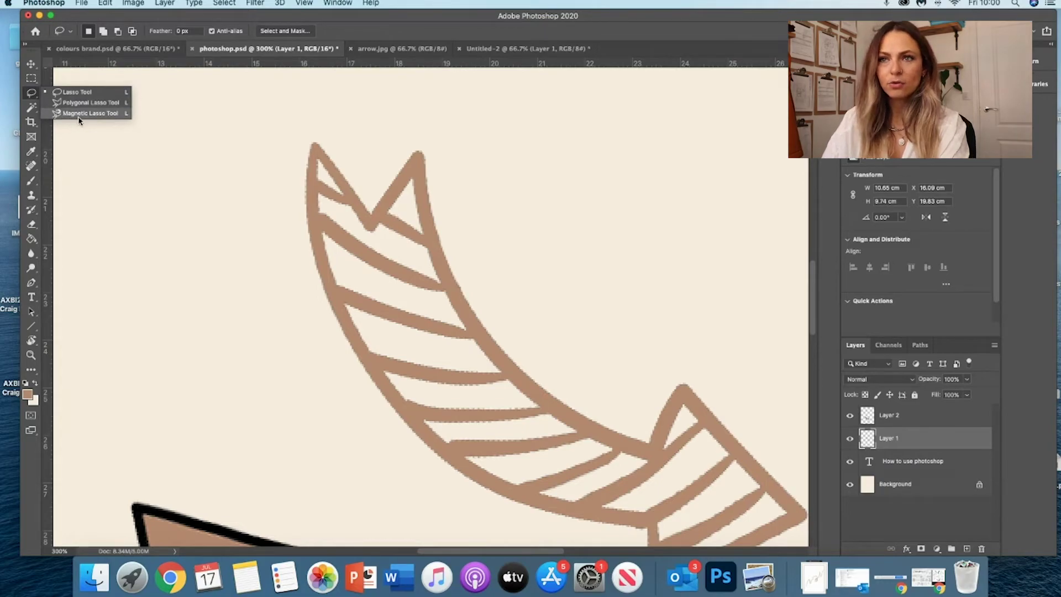
click(32, 98)
scroll(302, 233, down, 1)
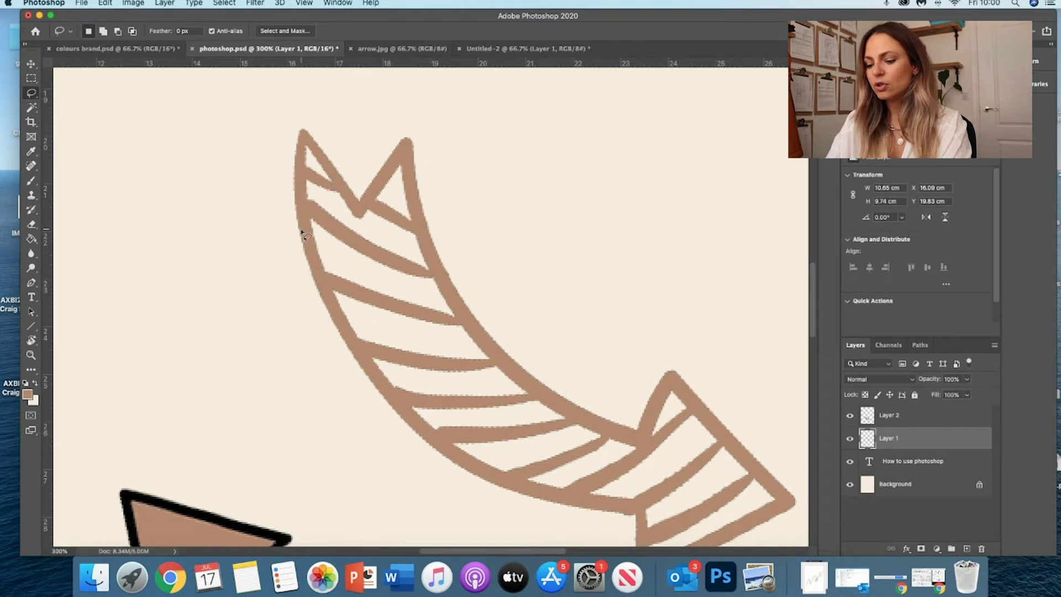
- Add a new layer named 1 above Layer 1
key(v)
click(165, 3)
mouse_move(167, 17)
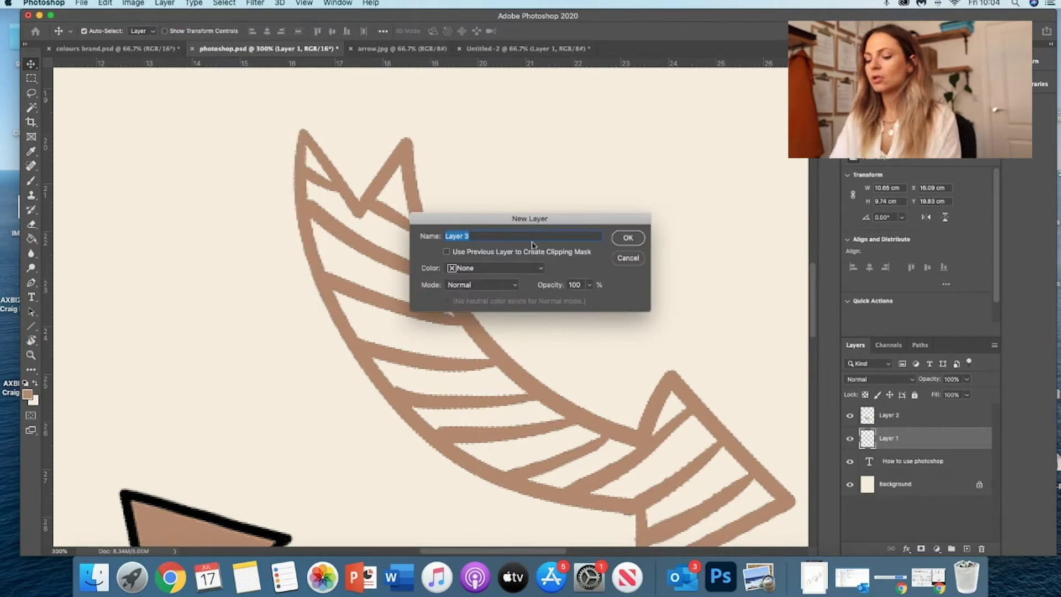
text(l)
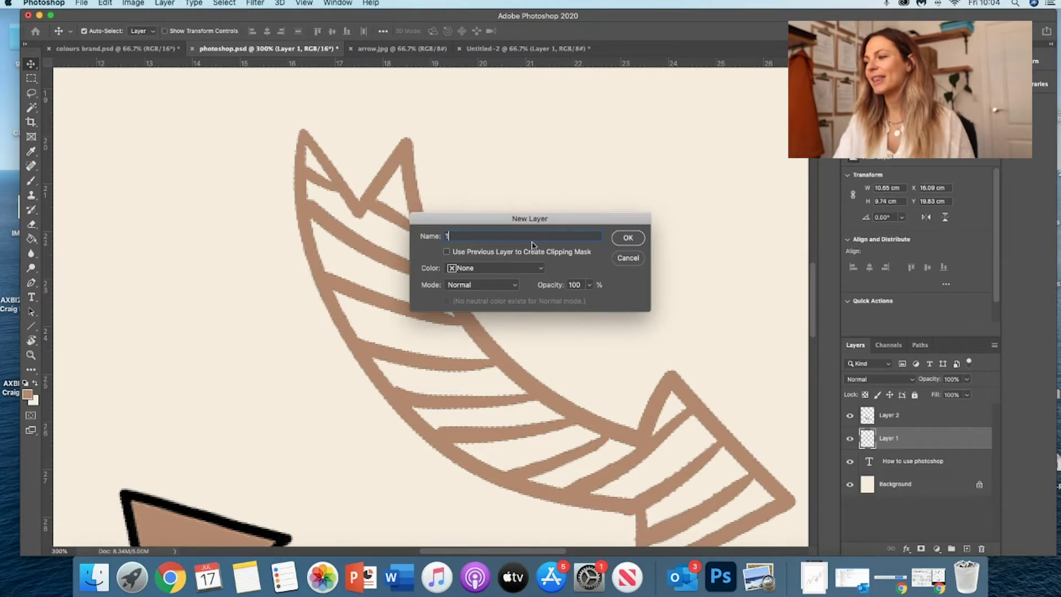
key(Return)
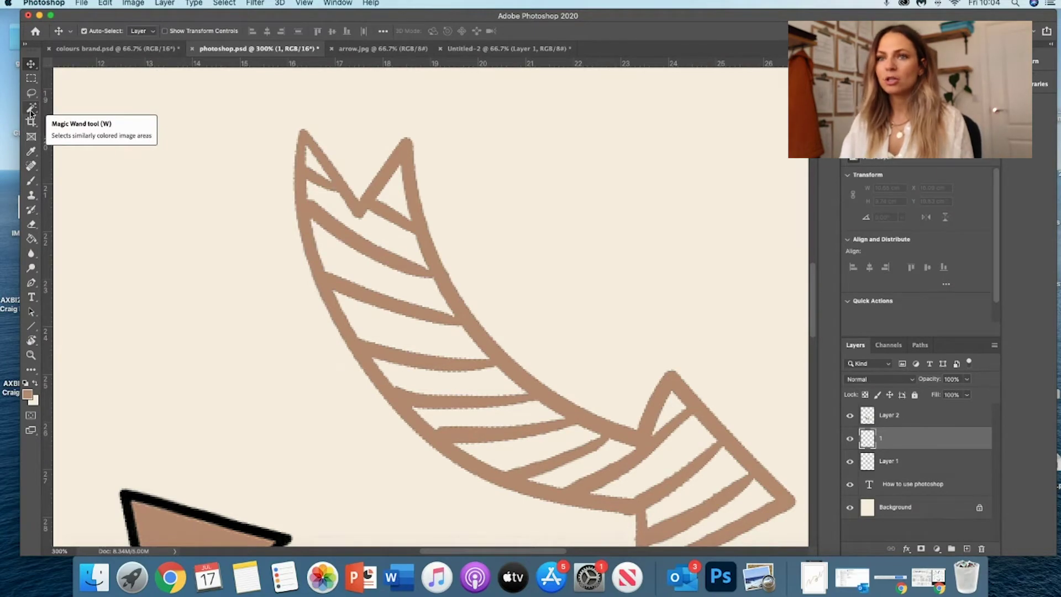
- Switch to the Magnetic Lasso and start tracing the top stripe at the arrow's left edge
click(31, 112)
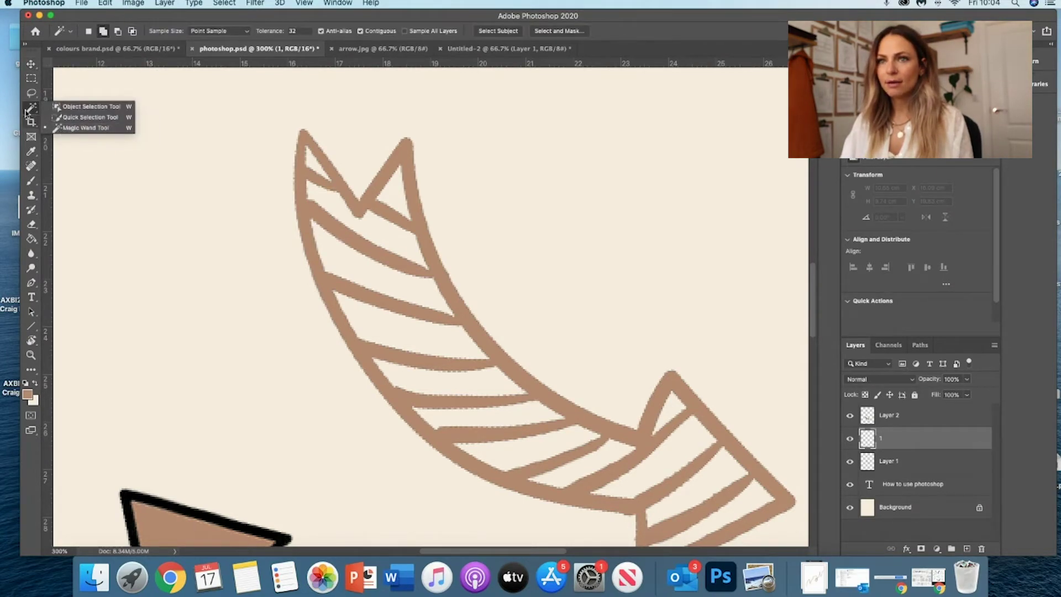
click(31, 94)
scroll(55, 105, down, 1)
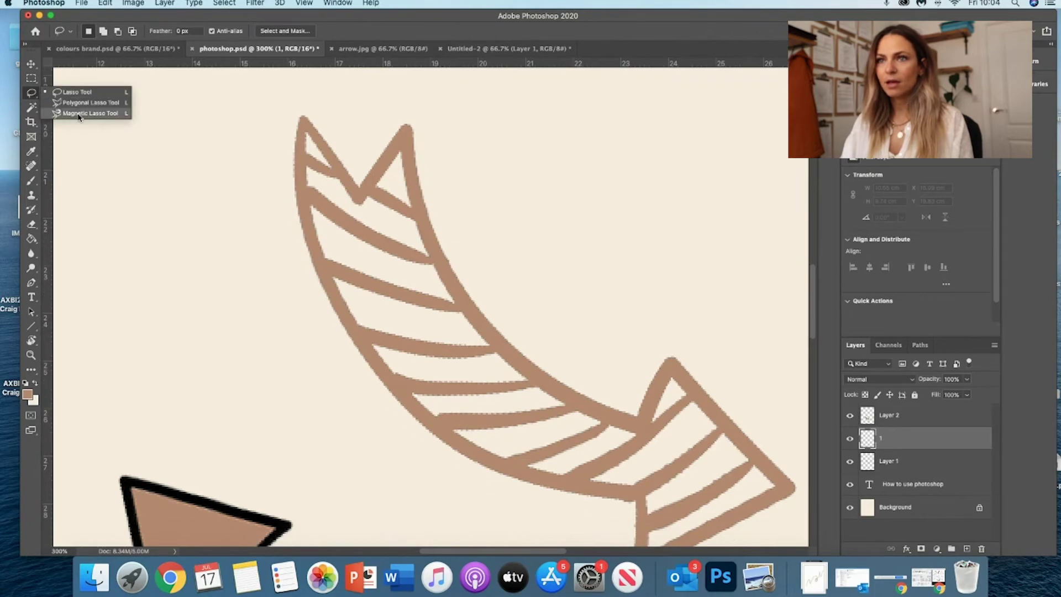
click(79, 114)
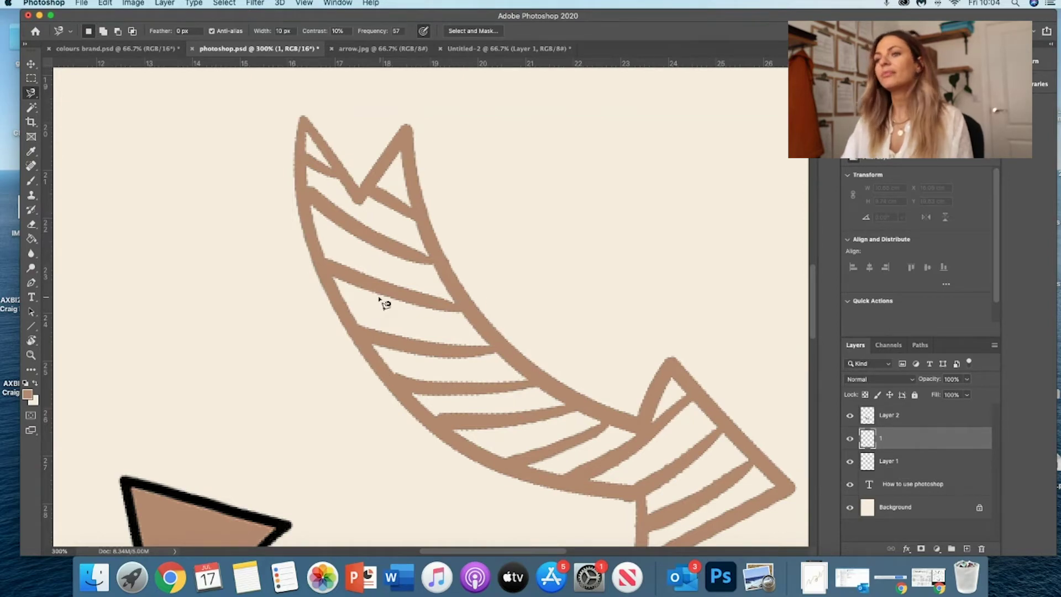
click(311, 205)
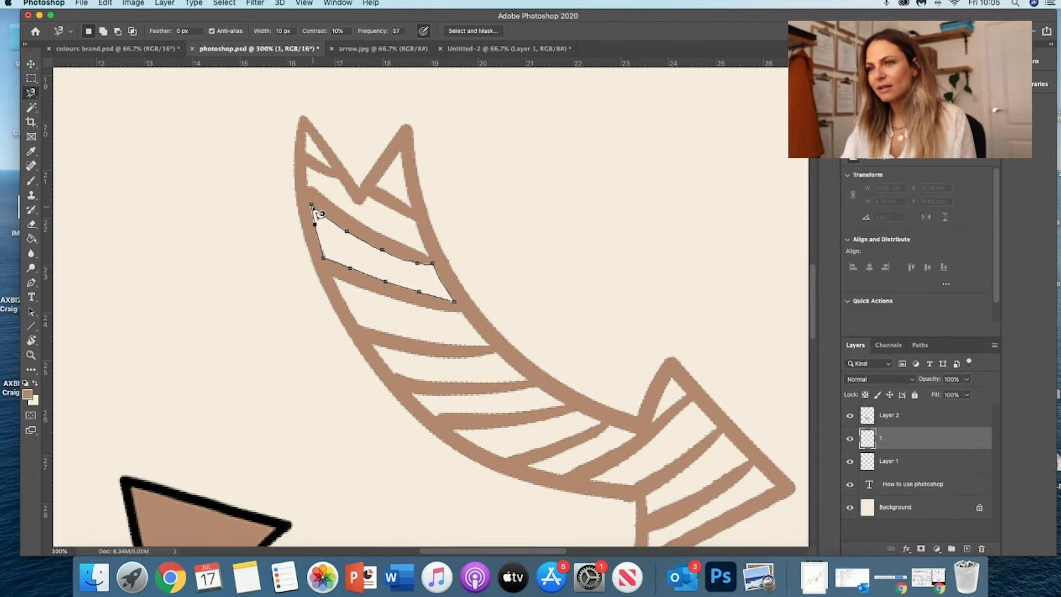
- Close the Magnetic Lasso outline around the curved arrow's top white band (3.03 × 2.05 cm)
click(317, 213)
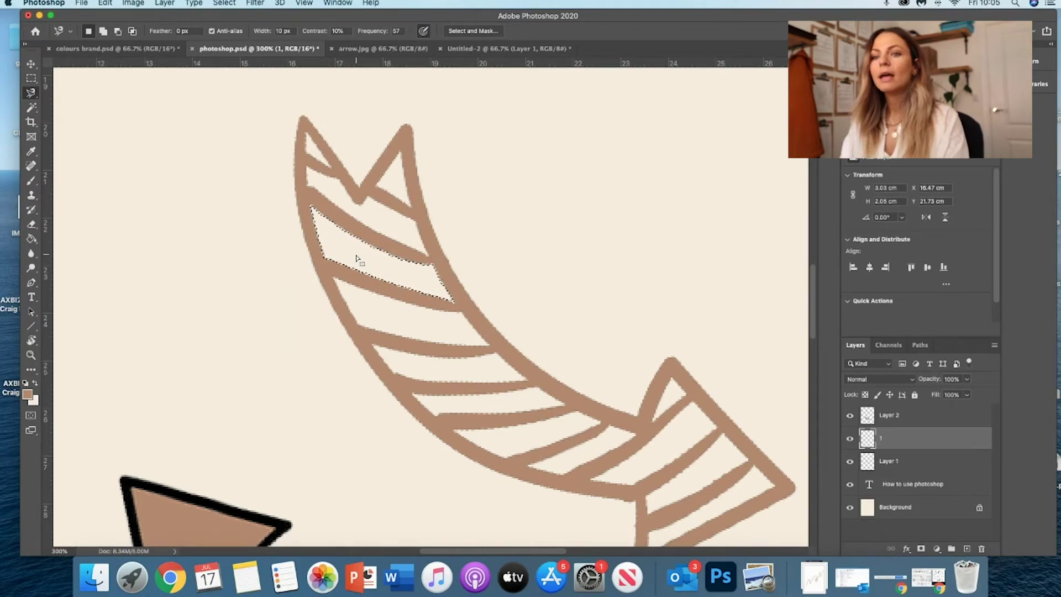
- Paint Bucket the selected top stripe light tan on layer 1, then deselect
click(27, 394)
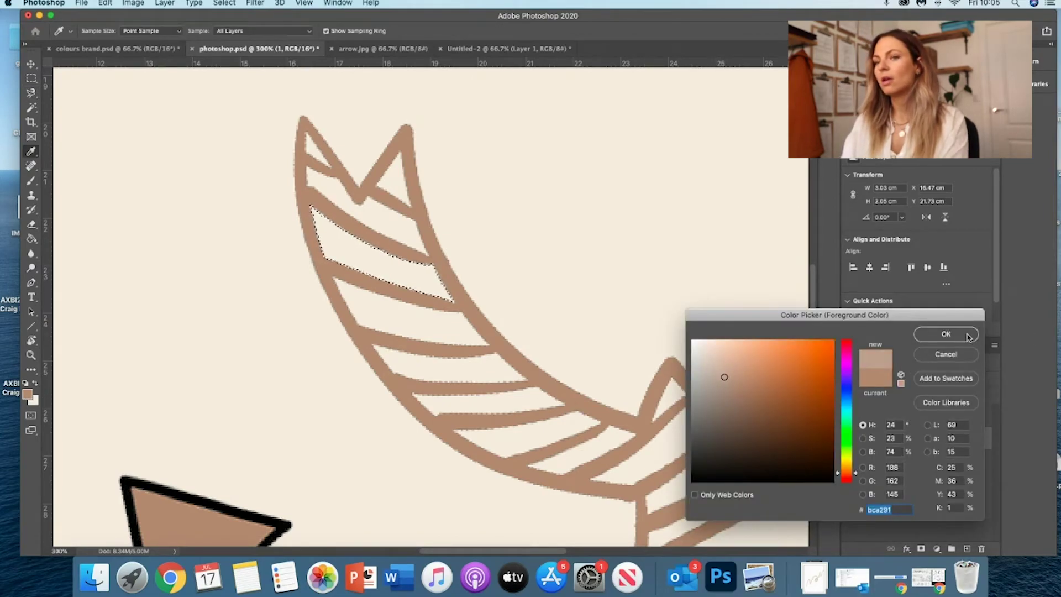
key(Return)
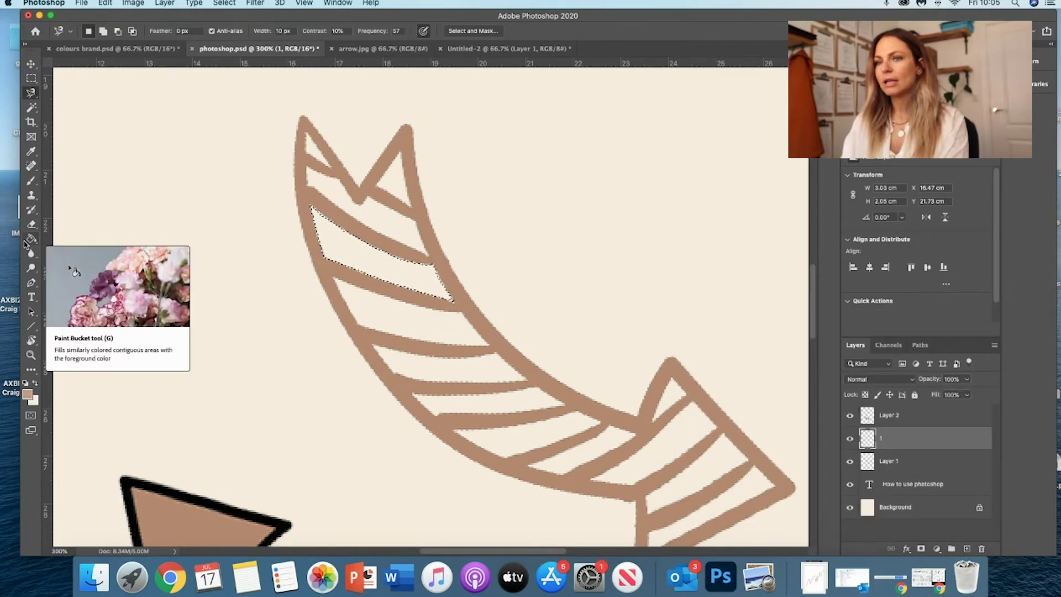
click(26, 243)
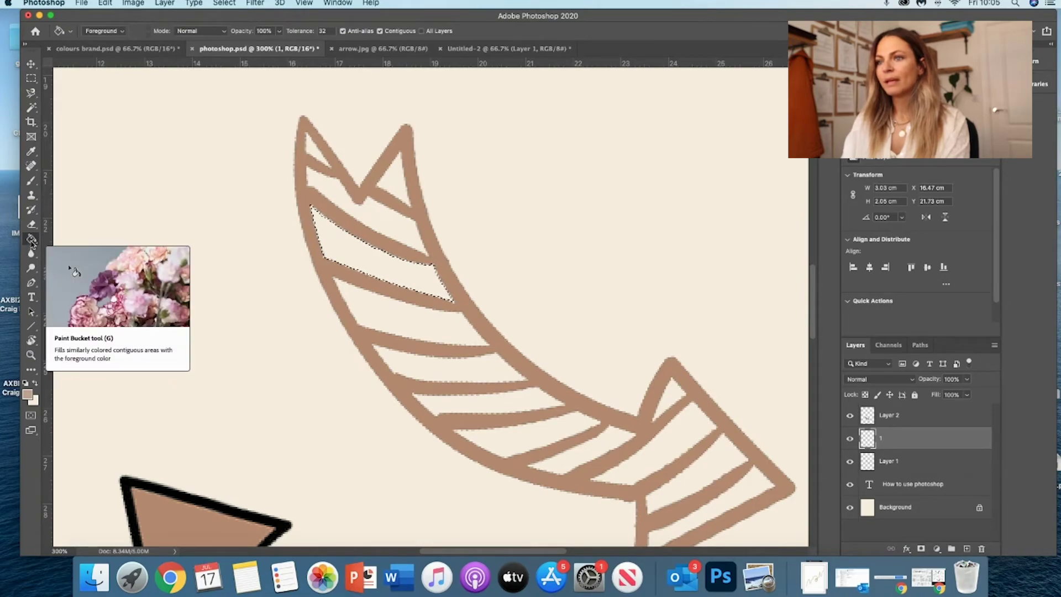
click(342, 245)
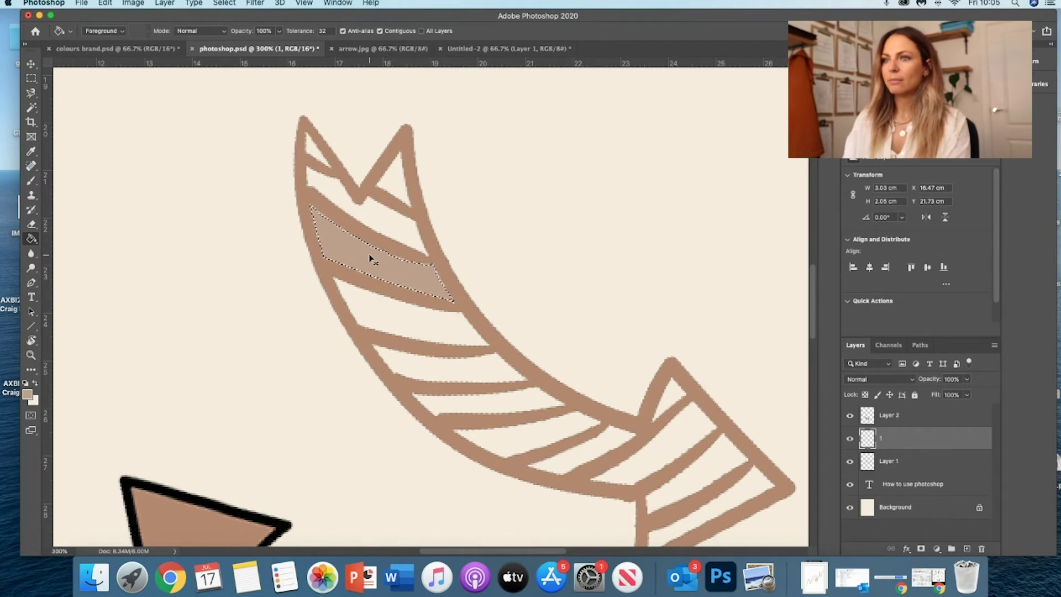
key(super+d)
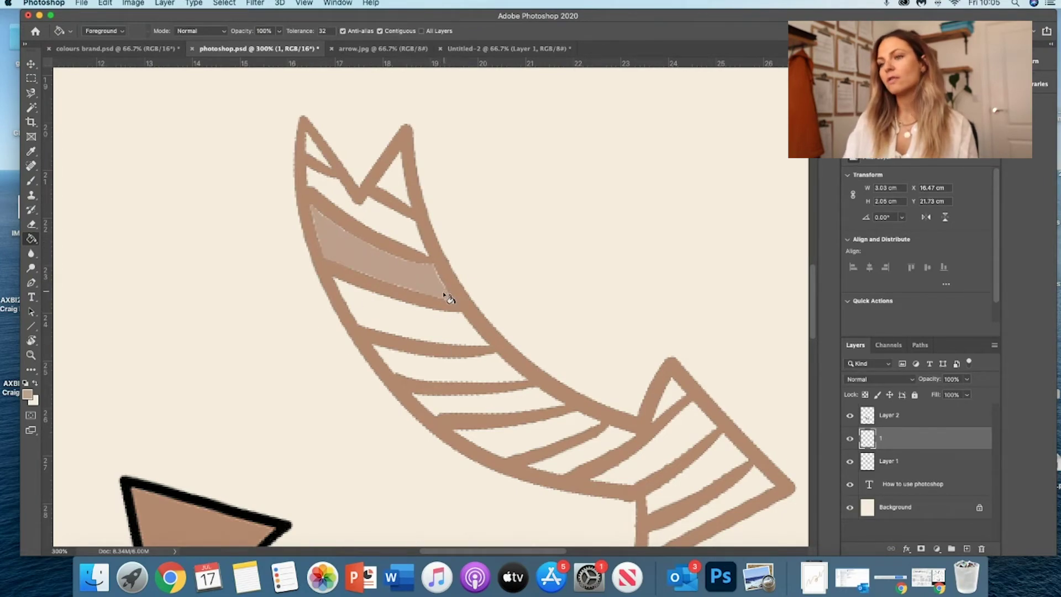
scroll(423, 303, down, 5)
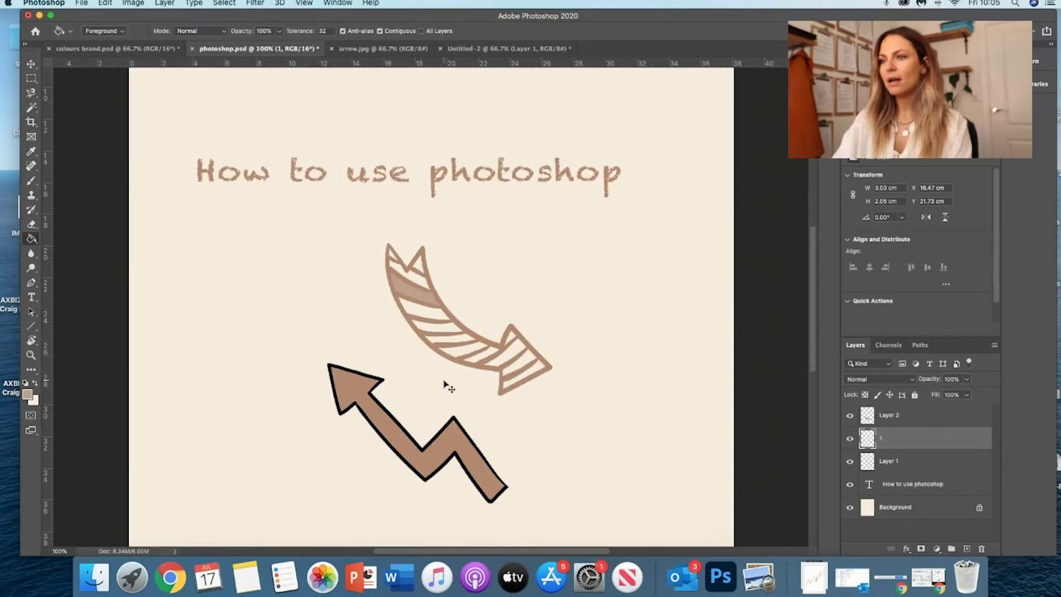
scroll(447, 385, up, 5)
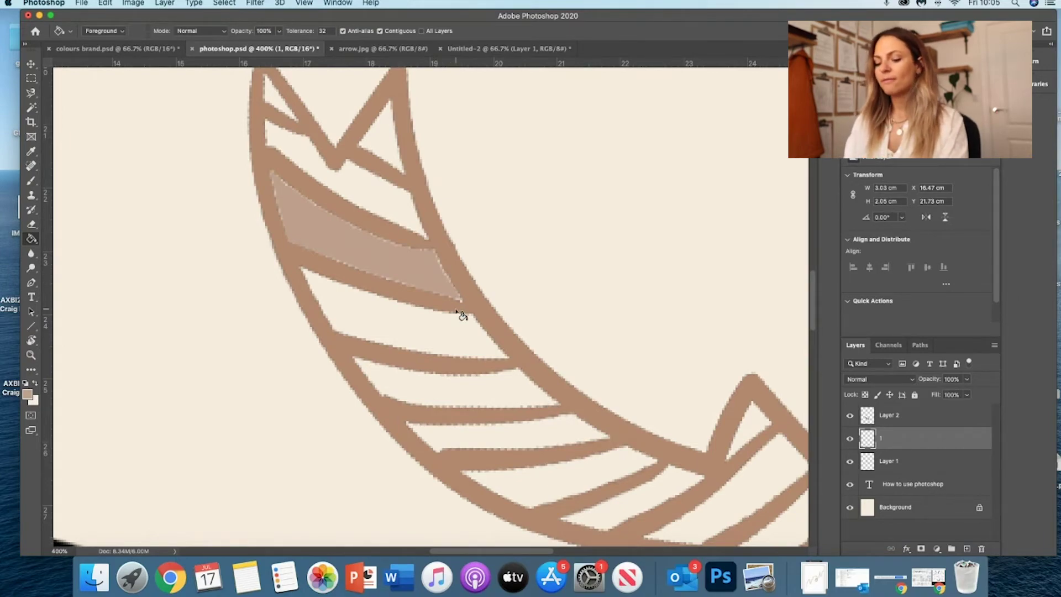
- Zoom in closer and add a new layer named 2 above layer 1
key(l)
key(super+plus)
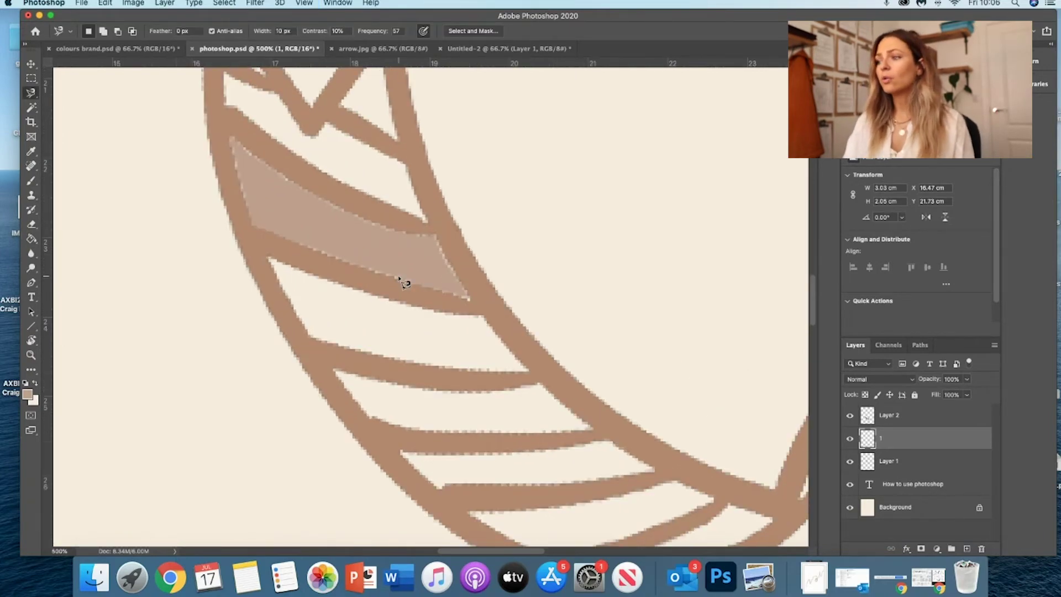
click(165, 3)
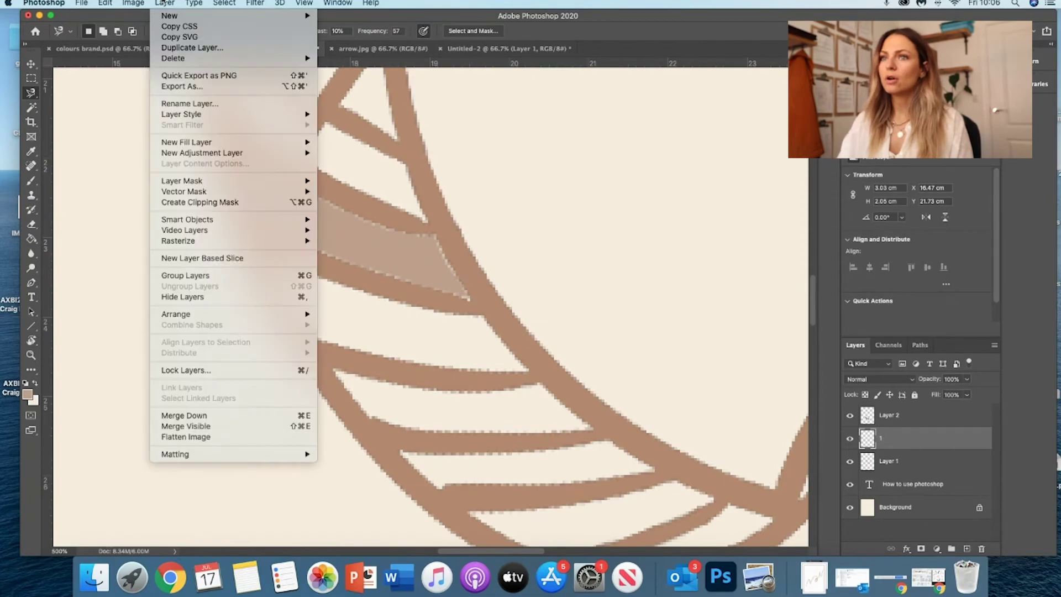
mouse_move(168, 15)
click(342, 19)
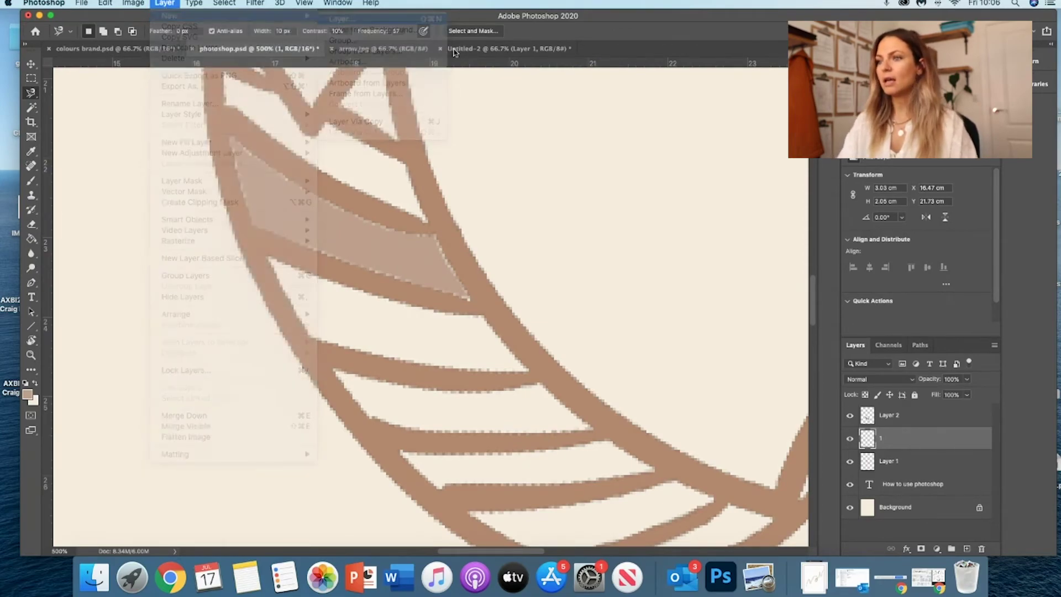
text(2)
key(Return)
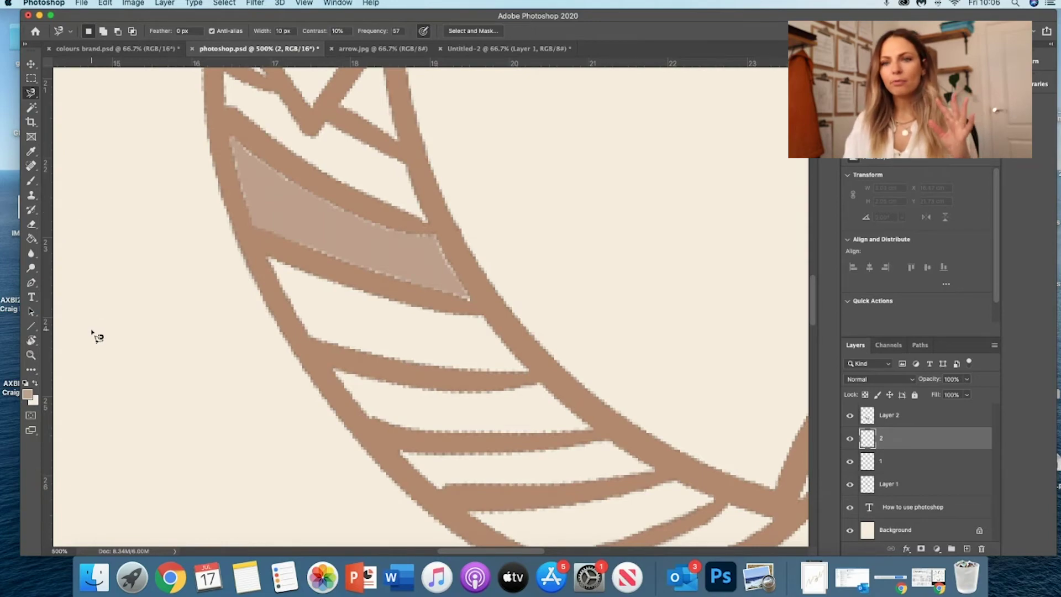
- Select the Brush tool and set its size to 6 px in the preset picker
key(v)
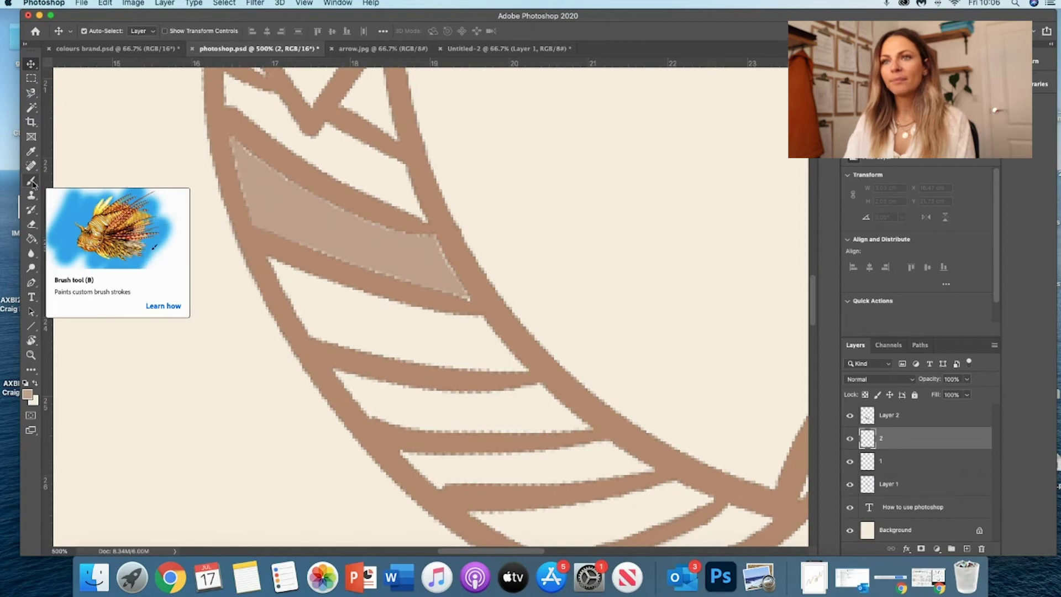
click(32, 182)
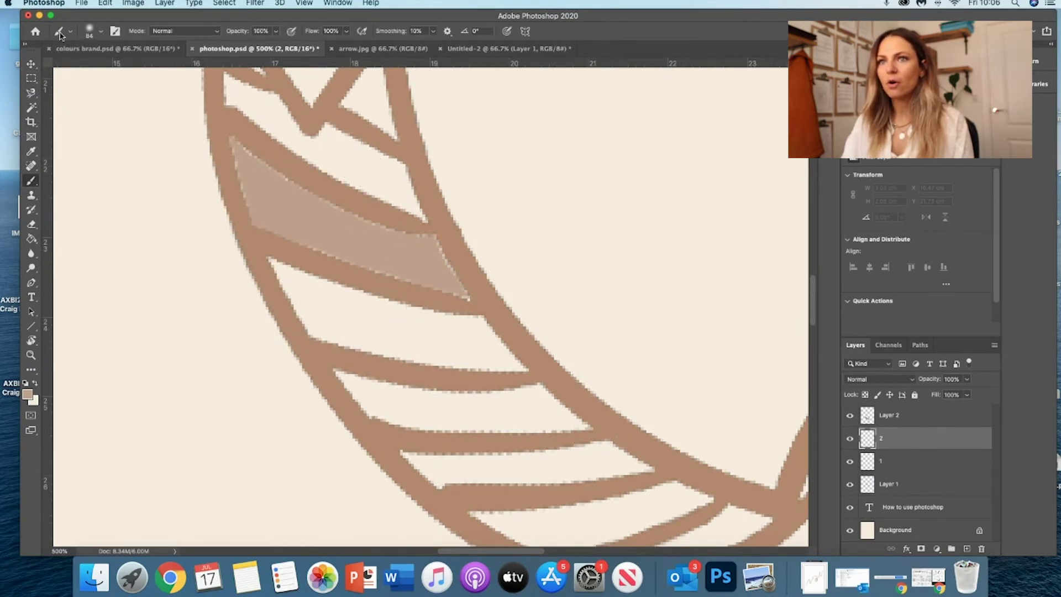
click(91, 33)
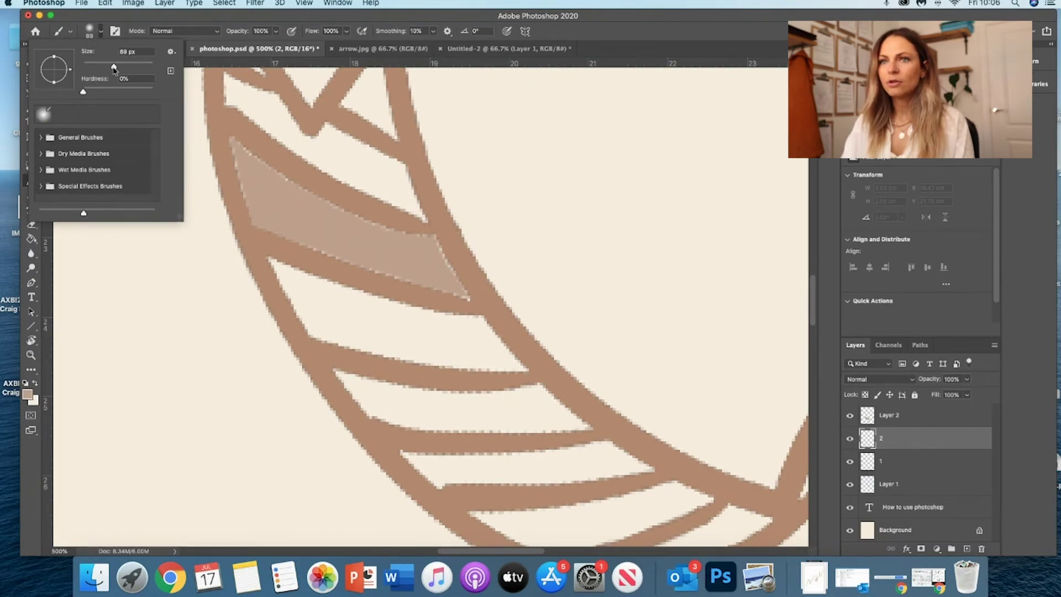
drag(114, 69, 88, 69)
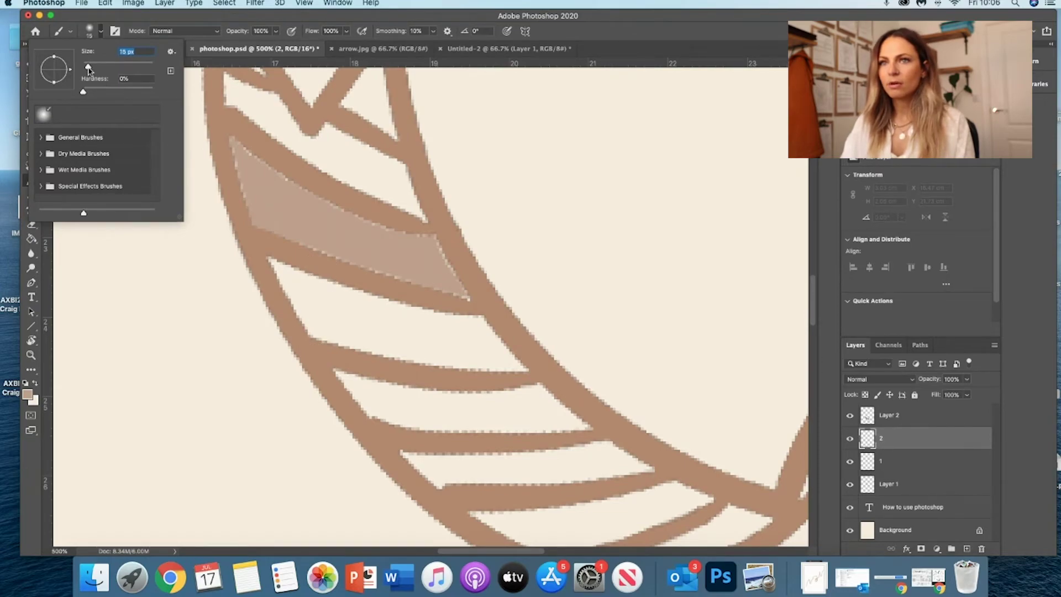
drag(87, 69, 85, 71)
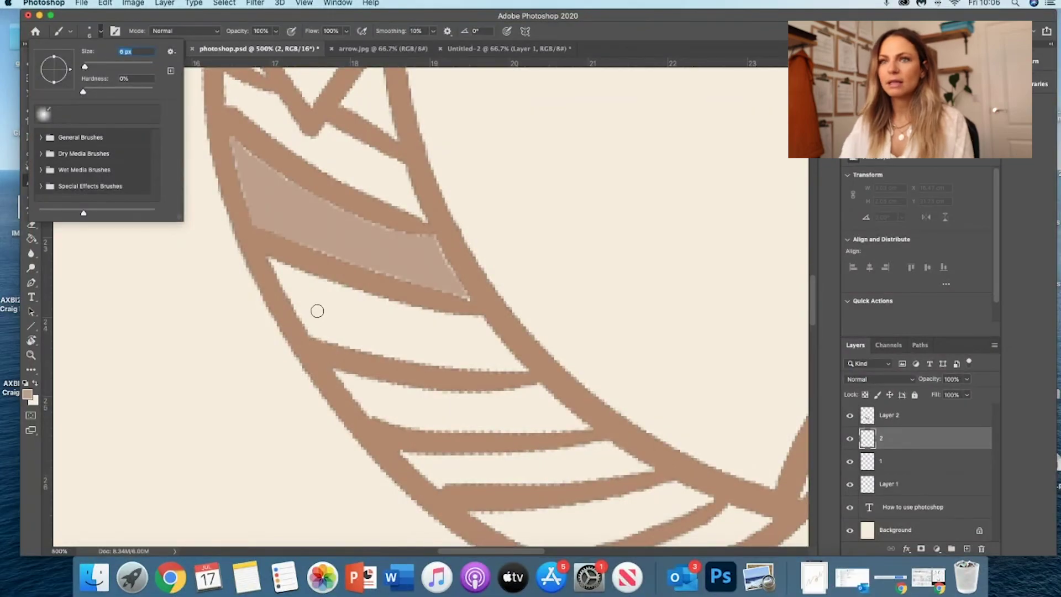
- Brush the curved arrow's second stripe on layer 2 in peach foreground colour d0ac93
click(100, 32)
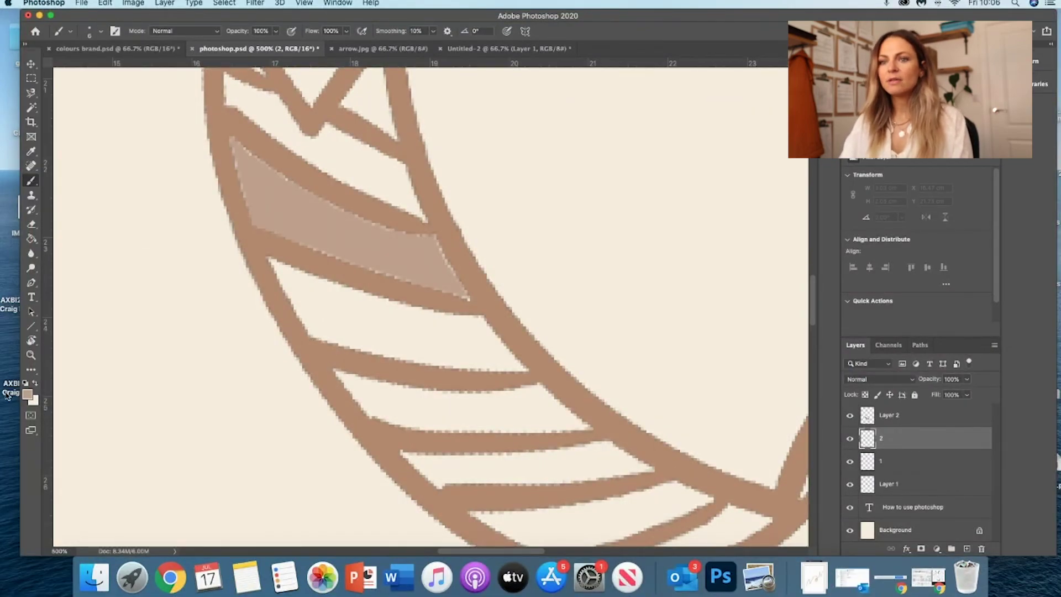
click(24, 395)
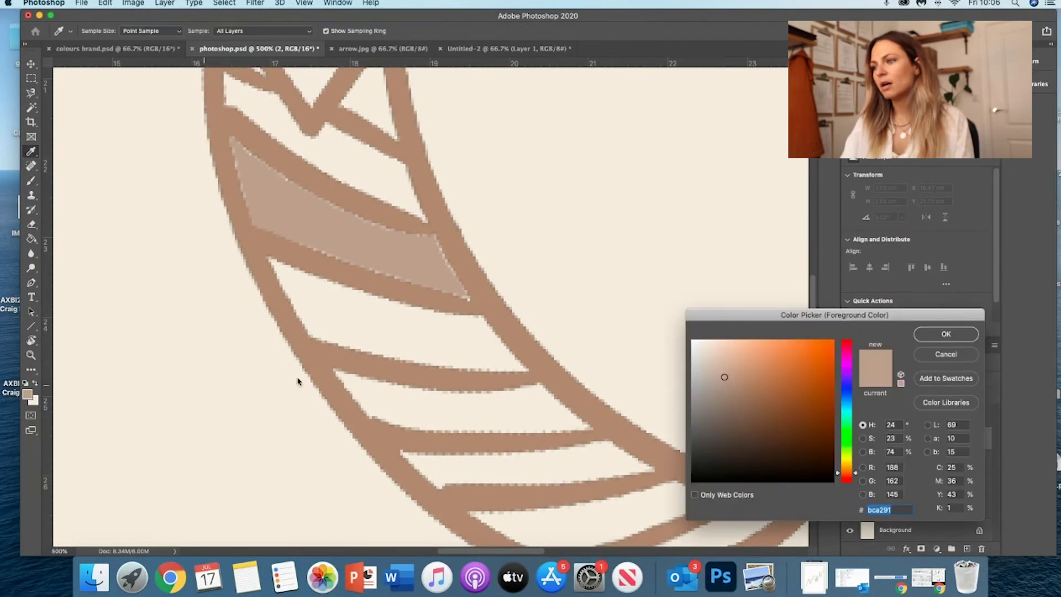
click(733, 366)
click(945, 334)
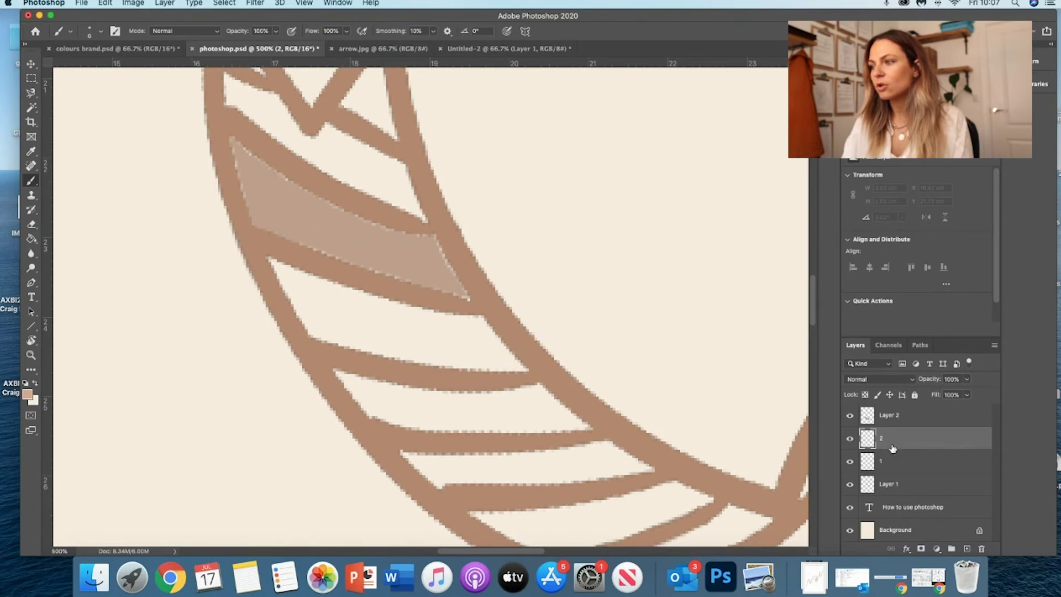
mouse_move(329, 299)
mouse_down()
mouse_move(485, 322)
mouse_move(524, 370)
mouse_move(437, 372)
mouse_move(317, 343)
mouse_move(267, 256)
mouse_move(333, 281)
mouse_move(290, 273)
mouse_move(293, 288)
mouse_move(288, 279)
mouse_move(350, 312)
mouse_move(465, 331)
mouse_move(511, 360)
mouse_move(372, 342)
mouse_move(461, 347)
mouse_move(380, 341)
mouse_move(439, 336)
mouse_move(500, 349)
mouse_move(386, 325)
mouse_move(483, 326)
mouse_move(417, 320)
mouse_move(324, 287)
mouse_move(390, 323)
mouse_move(321, 304)
mouse_move(483, 356)
mouse_move(405, 307)
mouse_up()
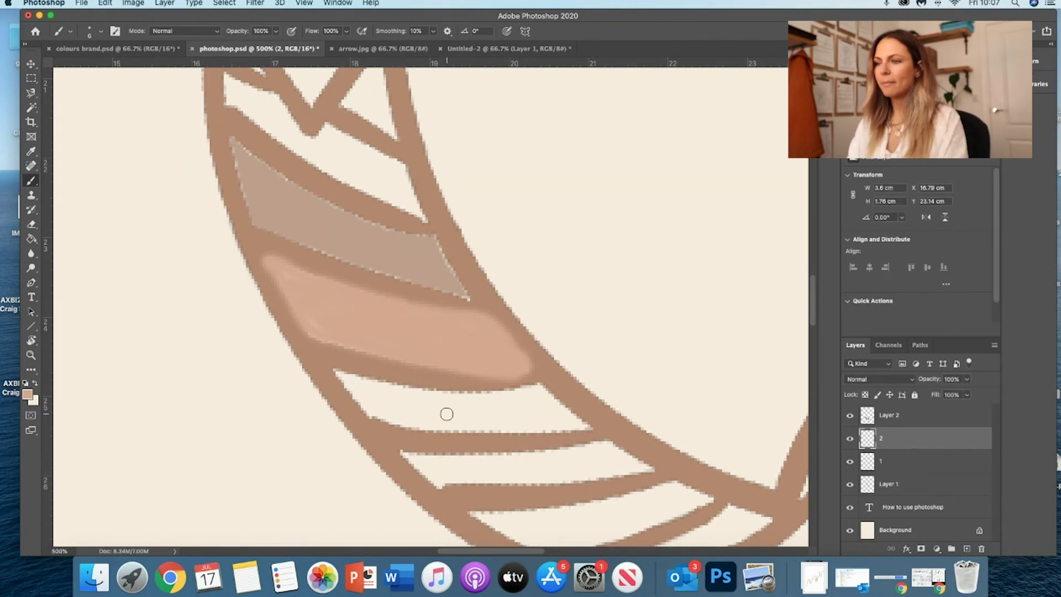
key(v)
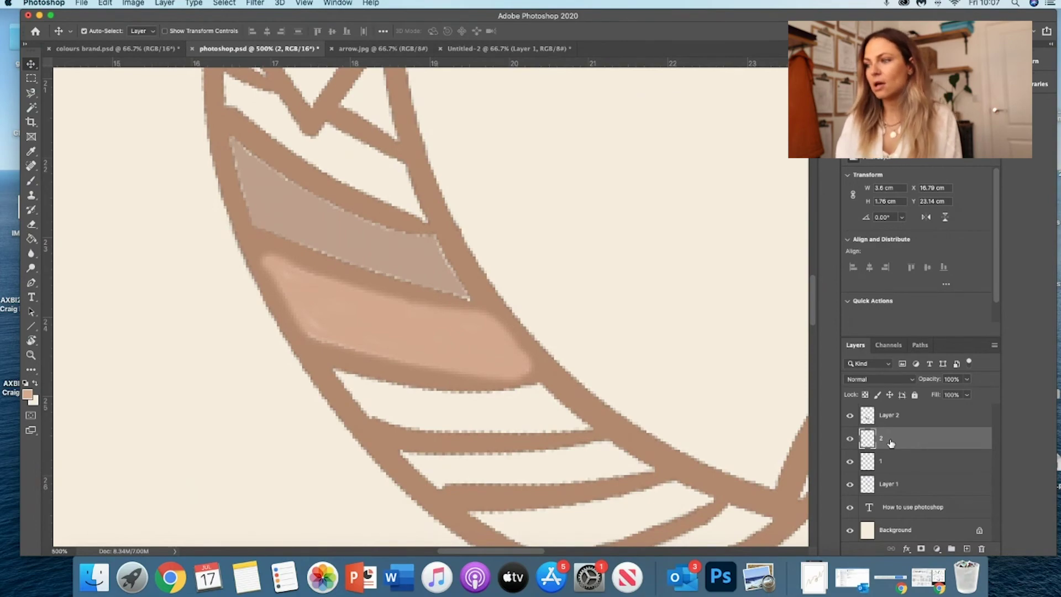
- Reorder layer 2 beneath Layer 1, then zoom out to review the tan and peach stripes
drag(890, 444, 891, 495)
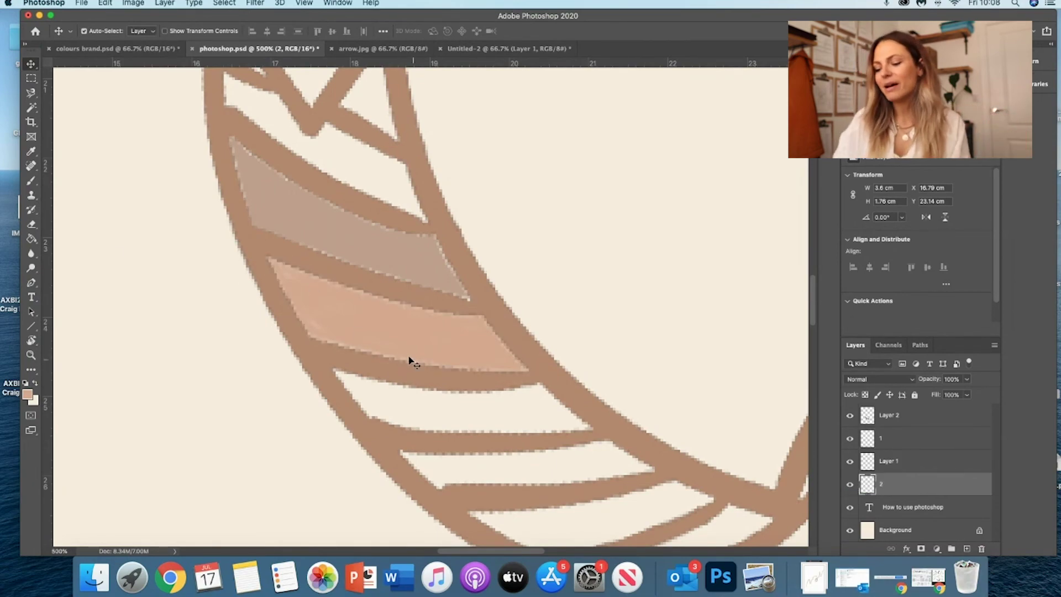
key(super+minus)
key(super+minus)
key(super+minus)
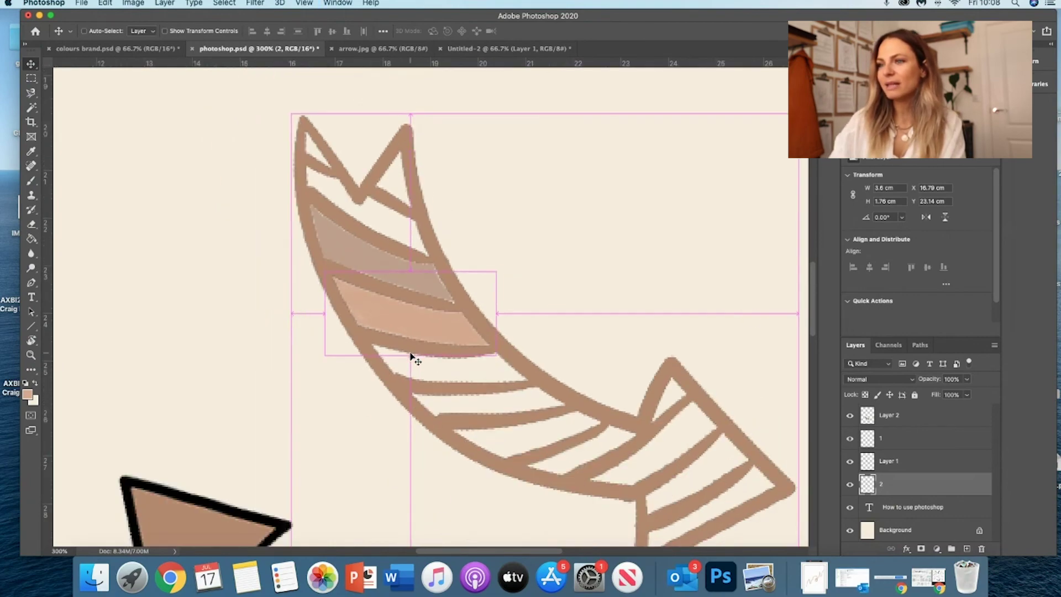
scroll(662, 332, right, 6)
scroll(662, 333, down, 4)
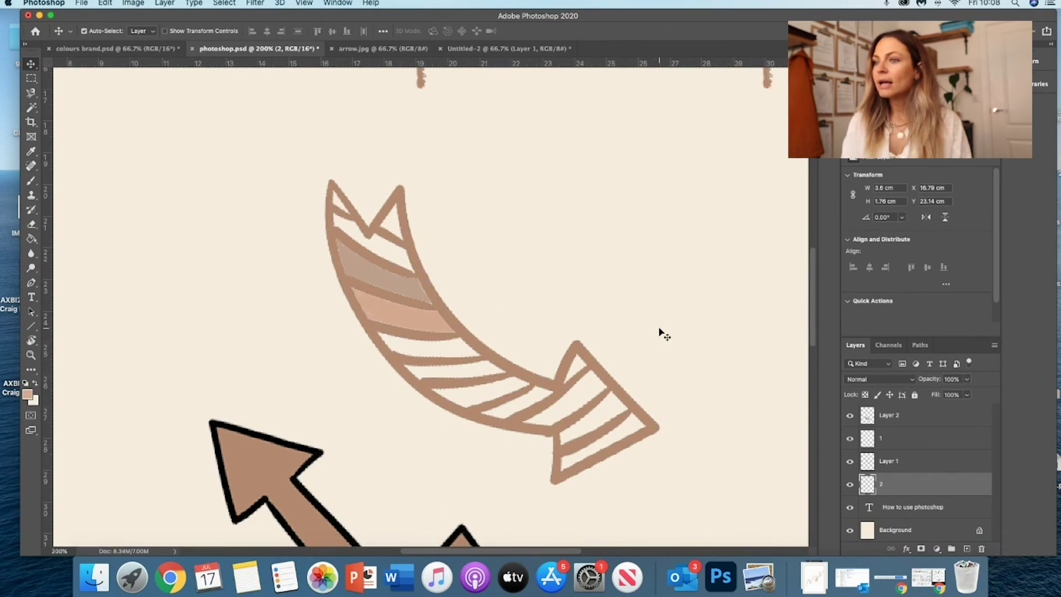
scroll(661, 333, right, 2)
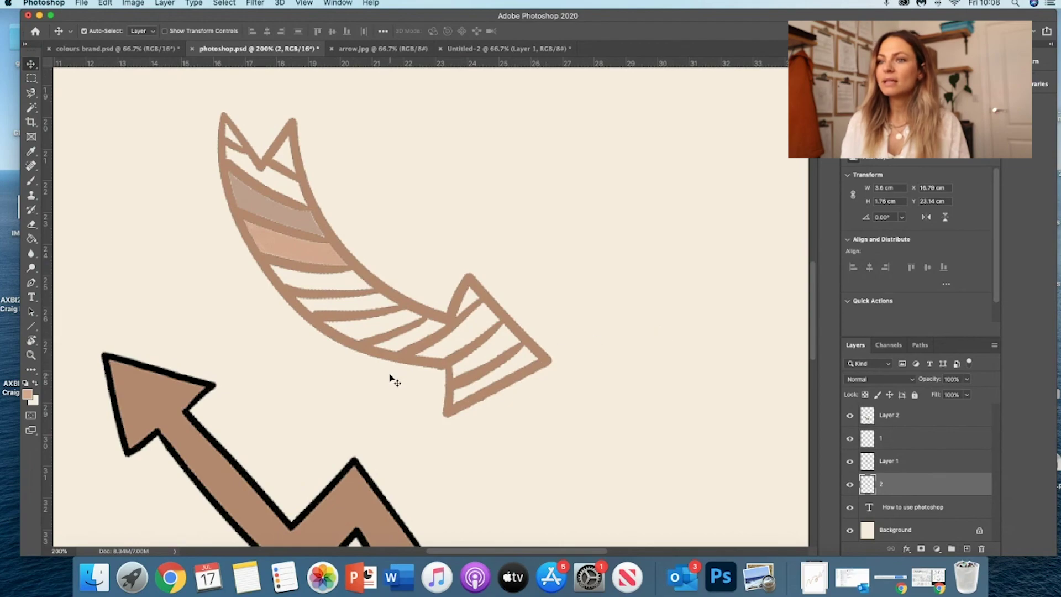
scroll(371, 348, down, 5)
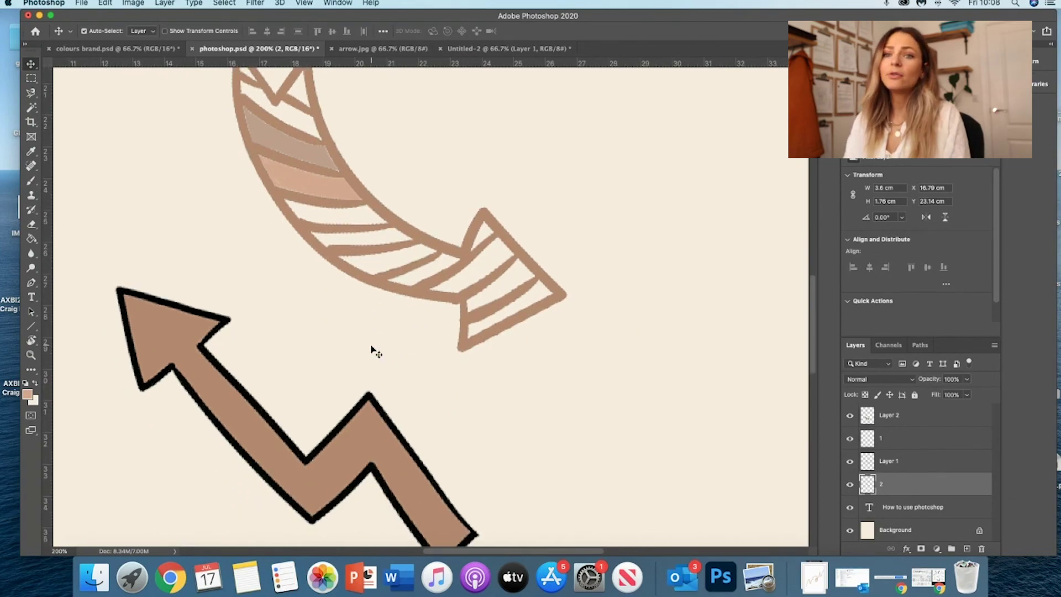
scroll(371, 348, up, 4)
scroll(371, 348, left, 1)
scroll(371, 348, left, 10)
scroll(371, 348, up, 4)
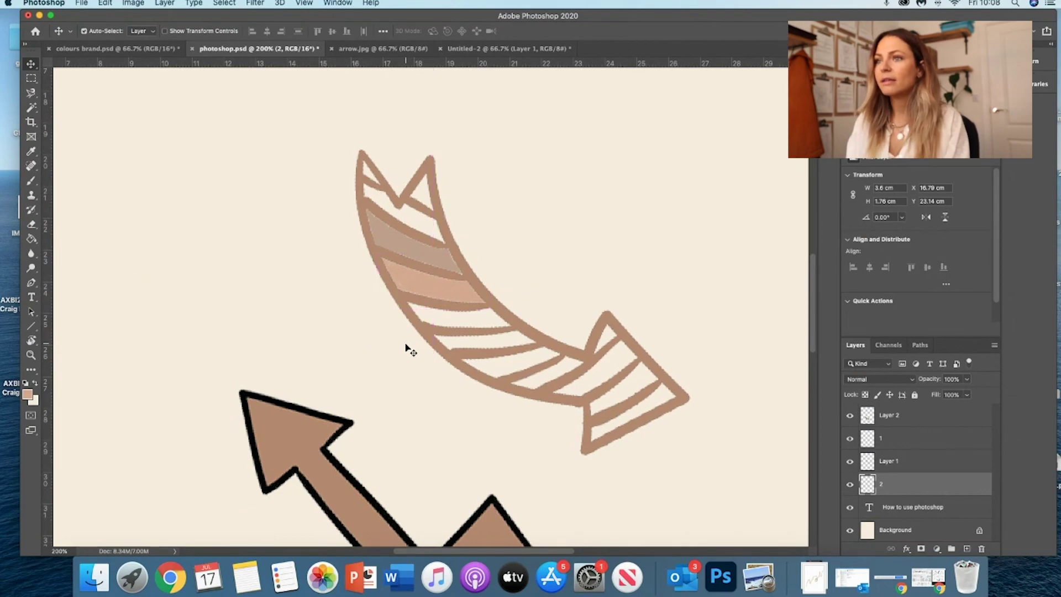
scroll(407, 350, up, 12)
scroll(408, 351, right, 7)
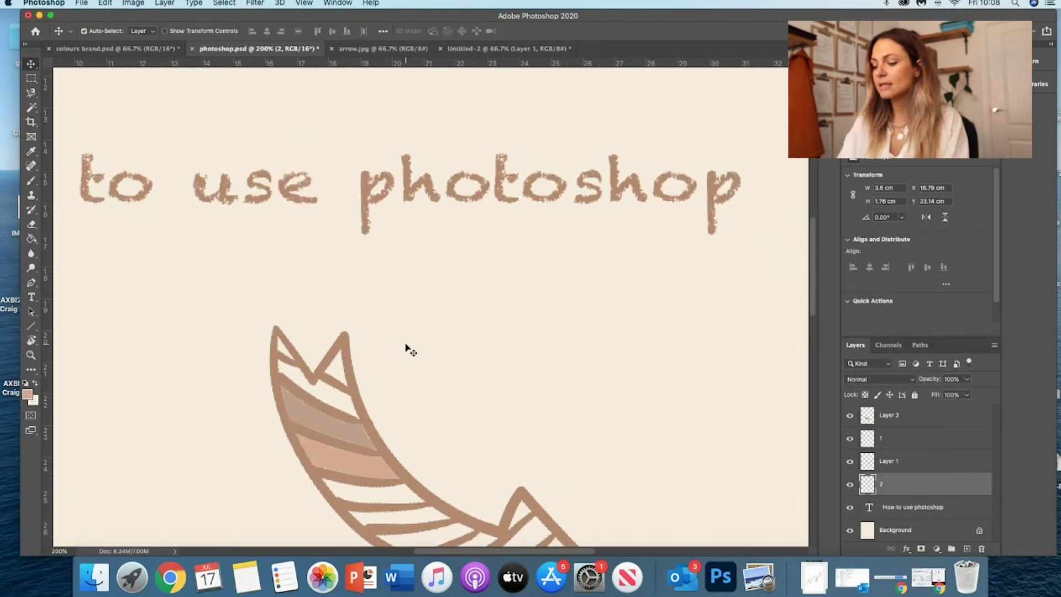